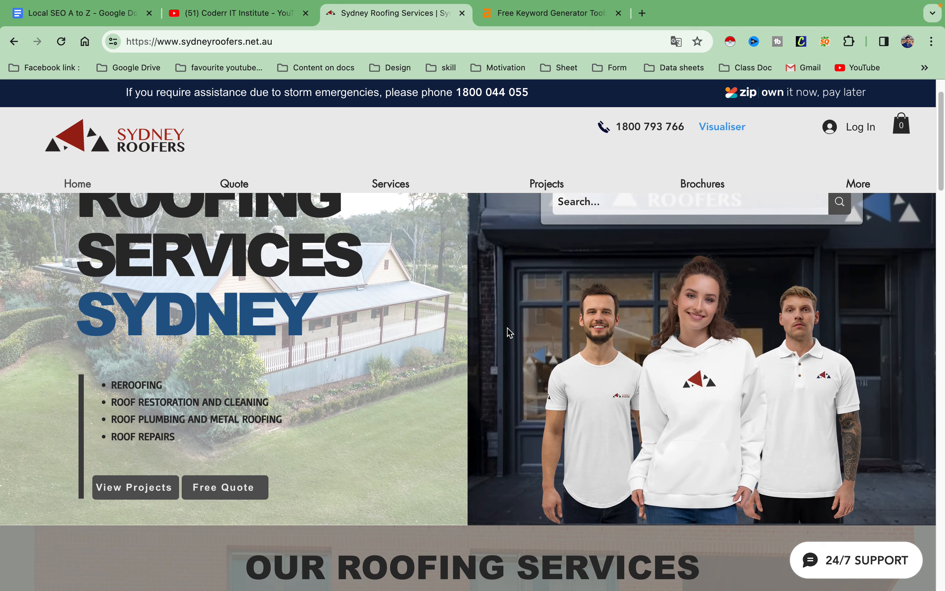
- Look over the Sydney Roofers homepage banner and the roofing services it lists
scroll(508, 328, "down", 2)
scroll(508, 329, "up", 4)
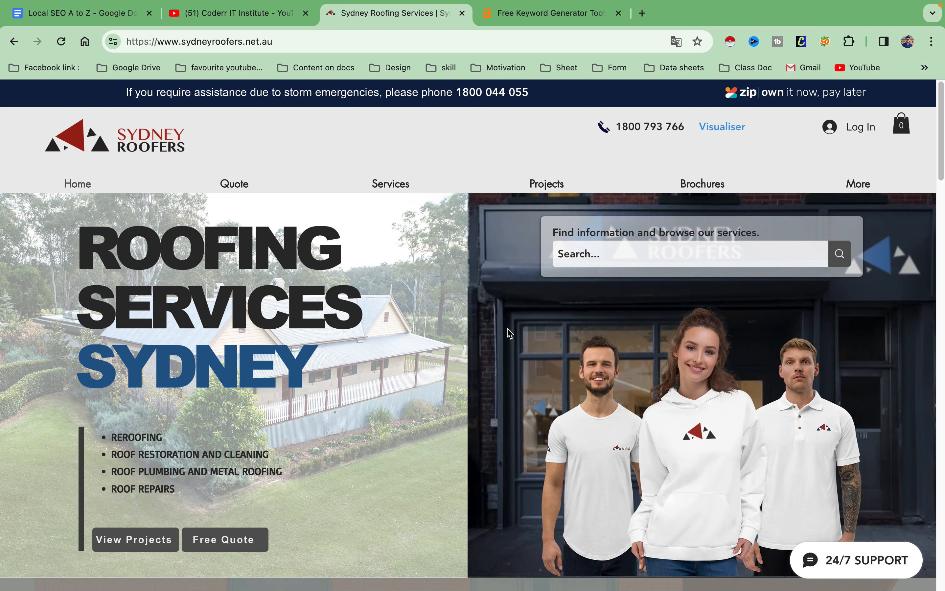
scroll(511, 333, "down", 3)
scroll(511, 333, "up", 3)
scroll(511, 335, "down", 3)
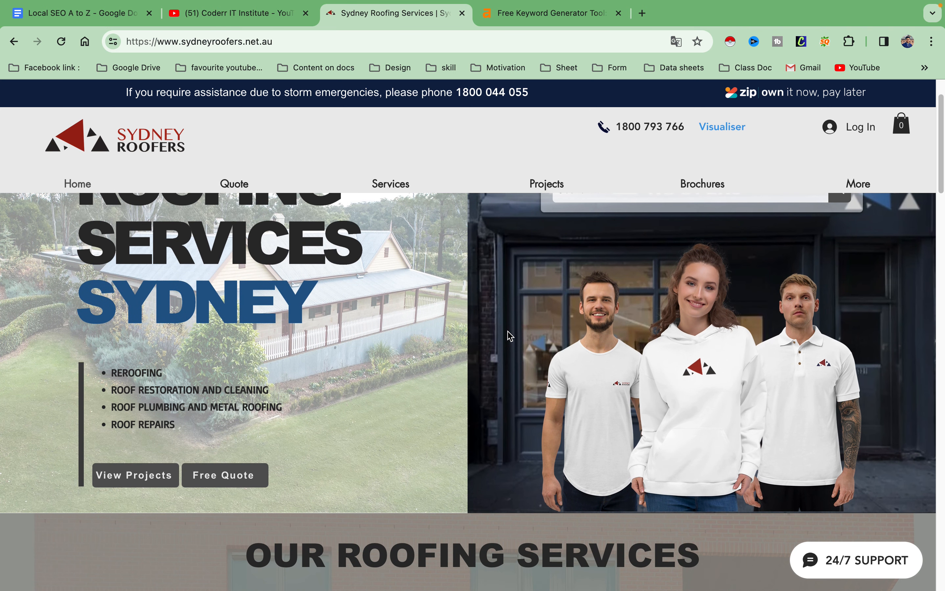
scroll(511, 335, "up", 4)
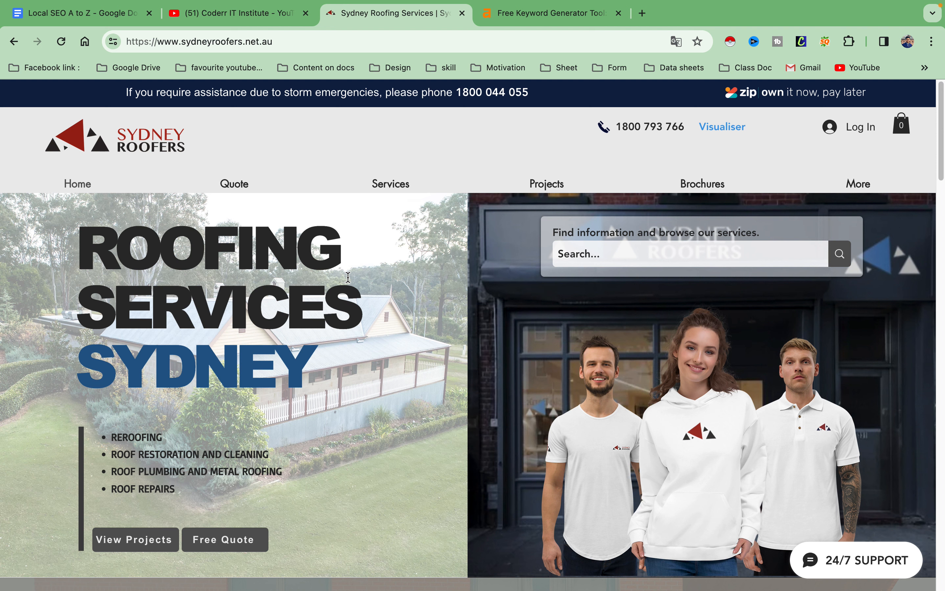
mouse_move(375, 184)
scroll(363, 332, "down", 8)
scroll(364, 330, "up", 8)
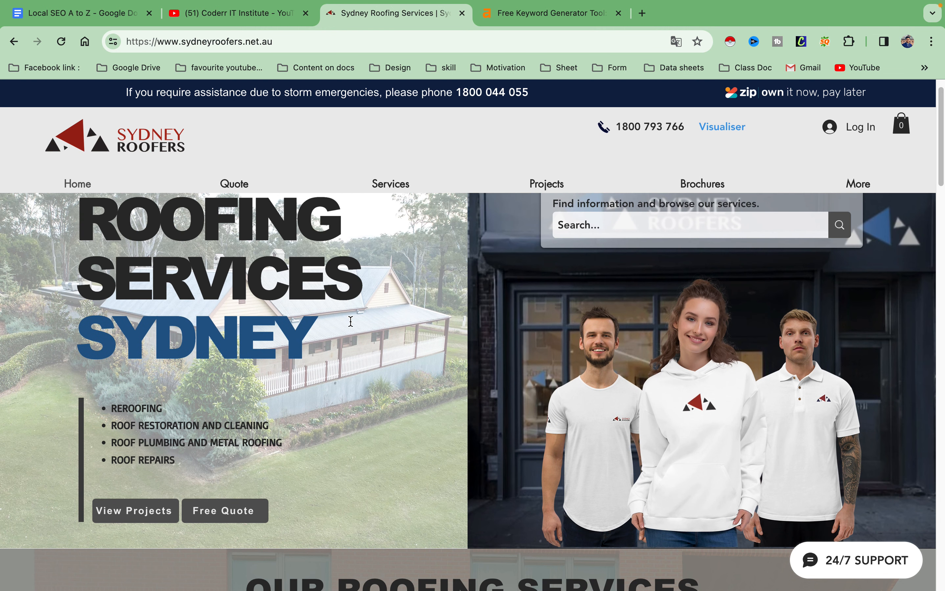
scroll(363, 344, "down", 3)
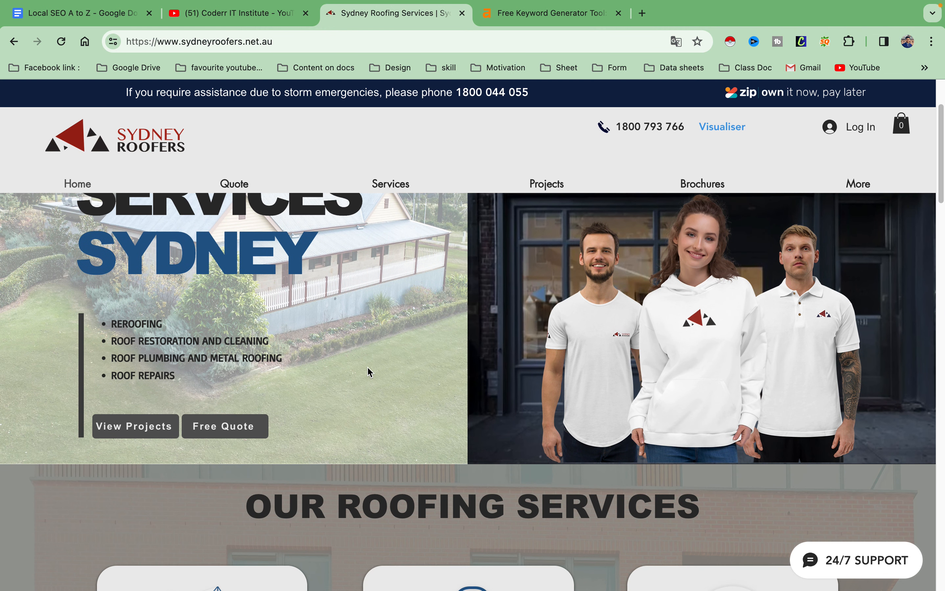
scroll(368, 367, "up", 4)
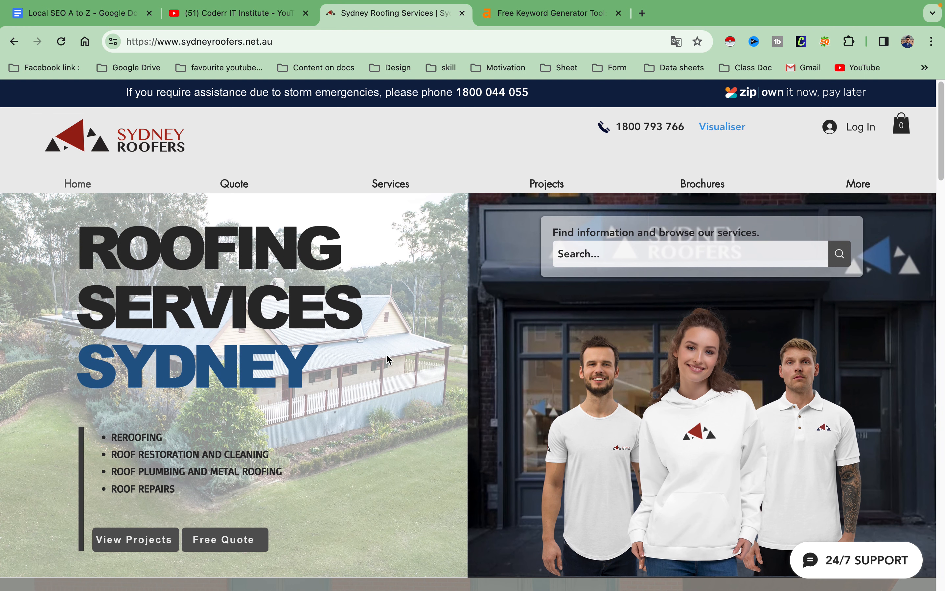
scroll(385, 366, "down", 2)
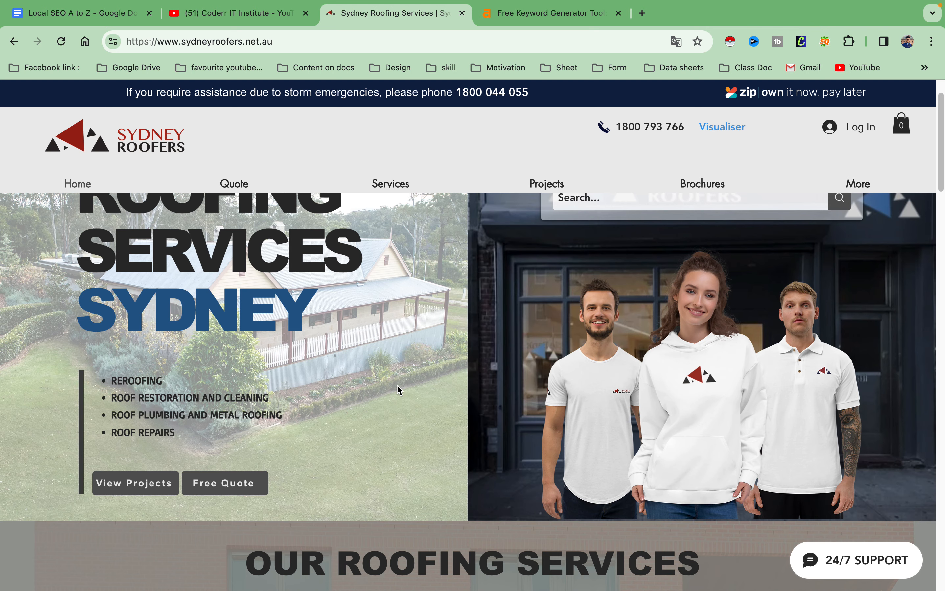
scroll(397, 386, "up", 1)
scroll(399, 389, "up", 1)
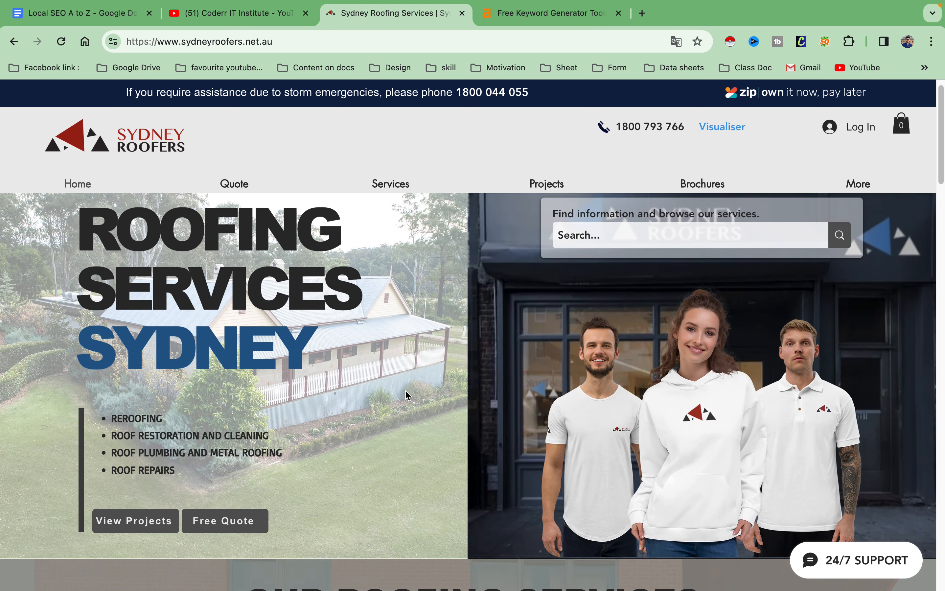
scroll(415, 399, "down", 5)
scroll(423, 404, "up", 2)
scroll(423, 405, "up", 3)
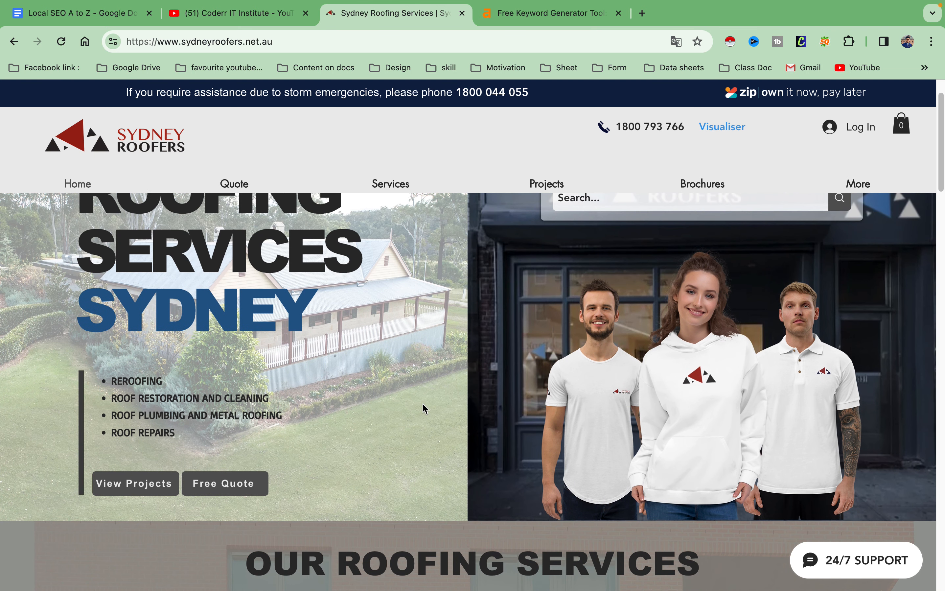
- Switch to the Local SEO A to Z document and review its Local SEO Skills and Additional lists
left_click(77, 16)
scroll(428, 342, "down", 5)
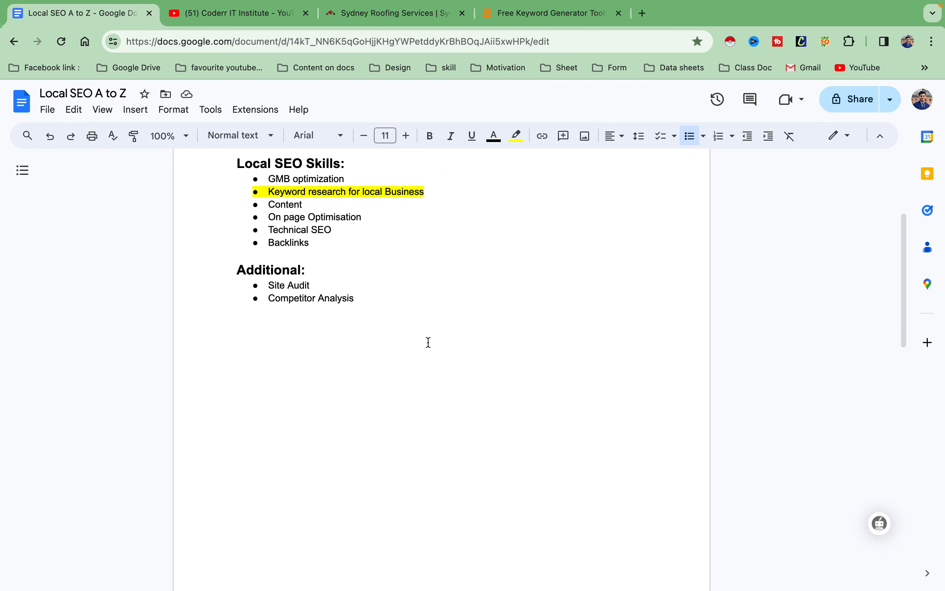
scroll(428, 342, "up", 5)
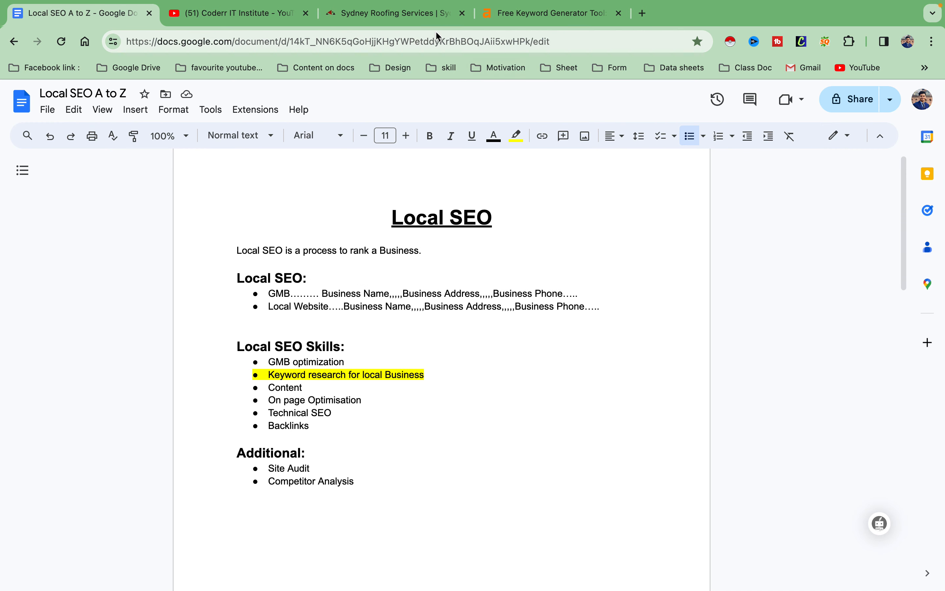
- Return to the Sydney Roofers website and view the individual roofing services offered under Services
left_click(422, 15)
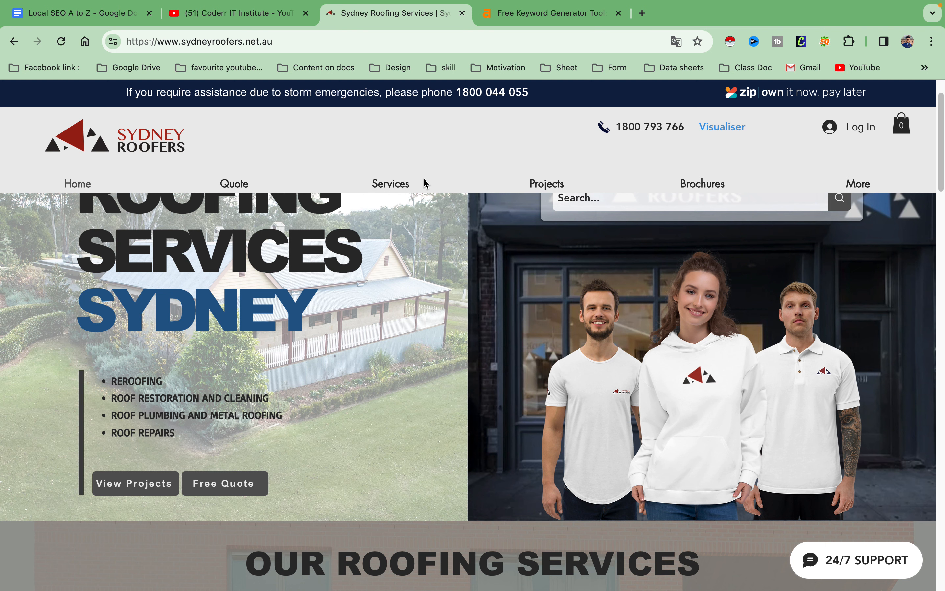
mouse_move(433, 183)
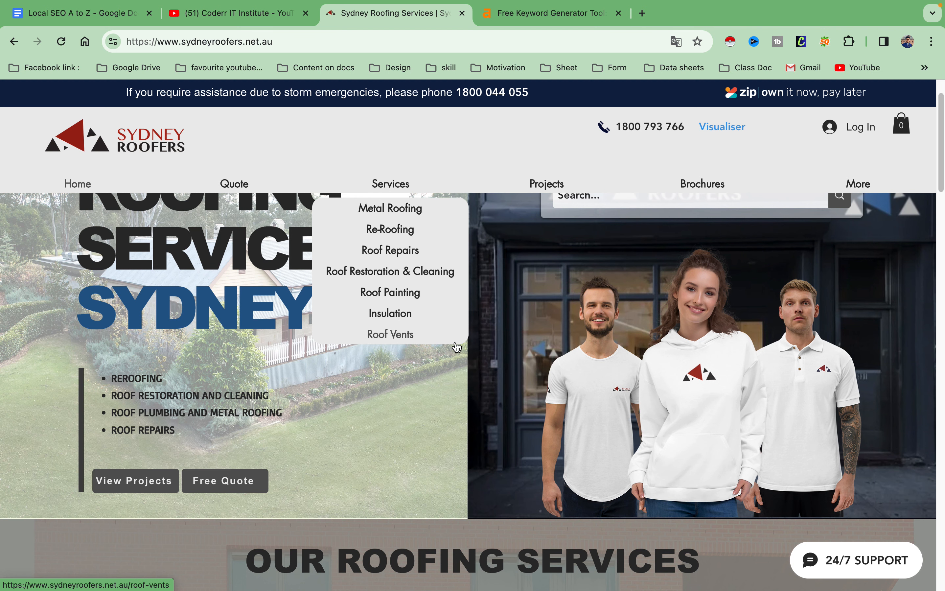
scroll(454, 344, "down", 1)
scroll(454, 344, "up", 1)
scroll(405, 357, "up", 1)
scroll(406, 357, "up", 1)
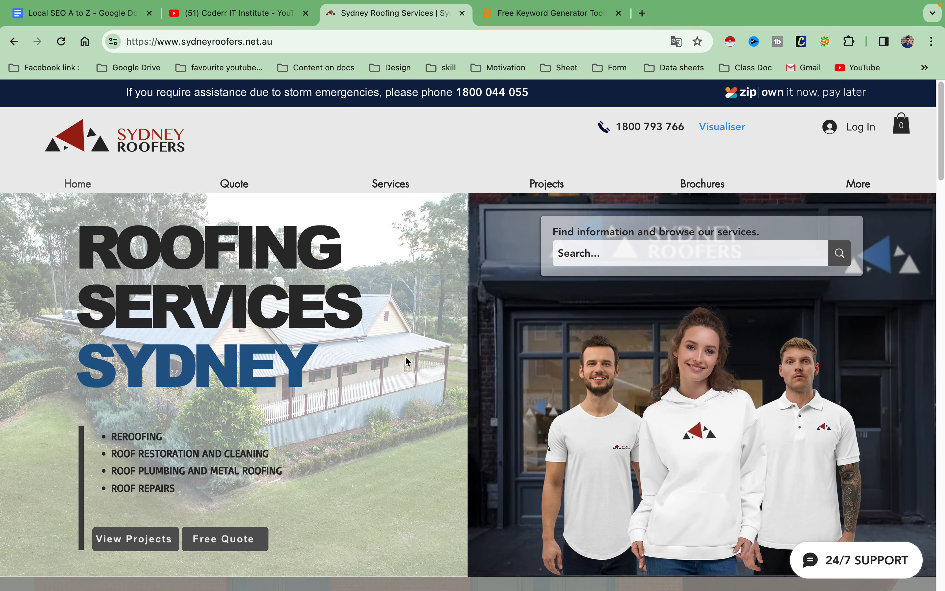
scroll(406, 357, "down", 1)
scroll(404, 356, "up", 1)
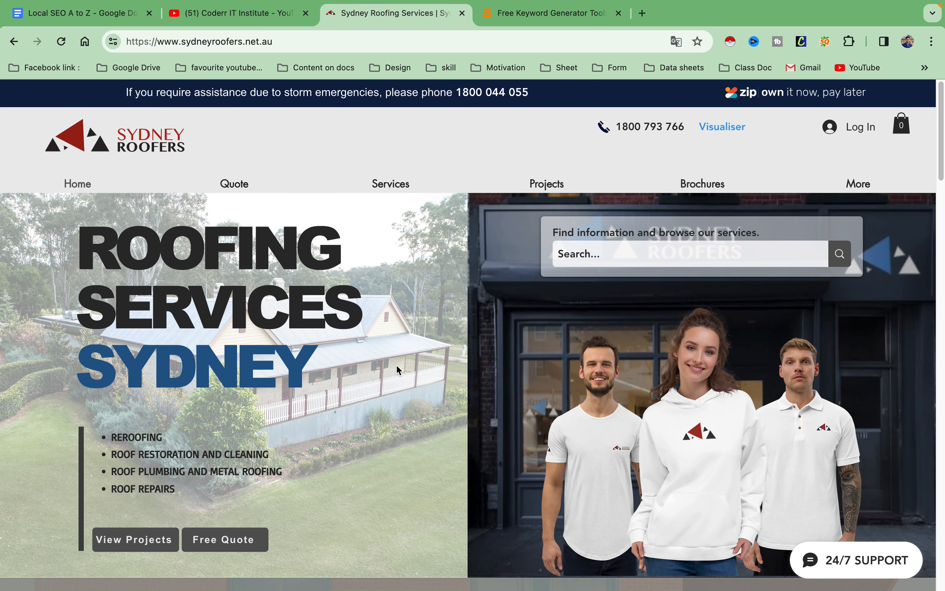
scroll(454, 367, "down", 1)
scroll(458, 366, "up", 1)
scroll(465, 381, "down", 2)
scroll(466, 384, "up", 1)
scroll(466, 385, "down", 1)
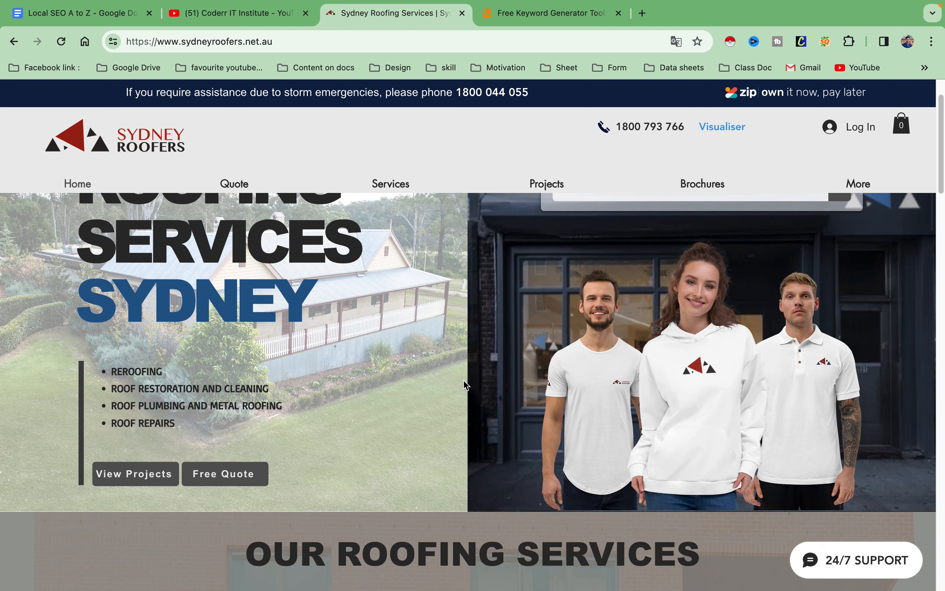
scroll(466, 385, "up", 2)
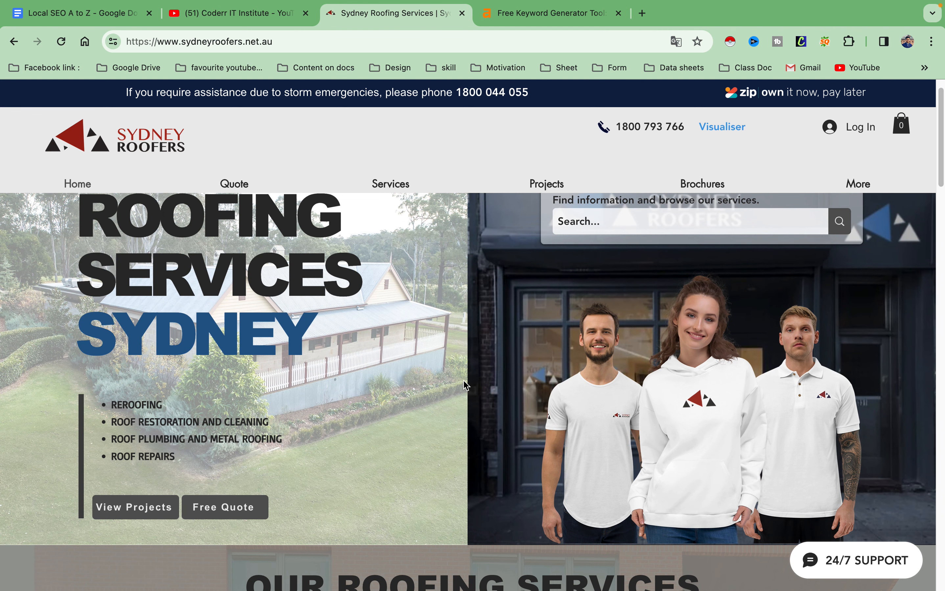
scroll(466, 385, "down", 2)
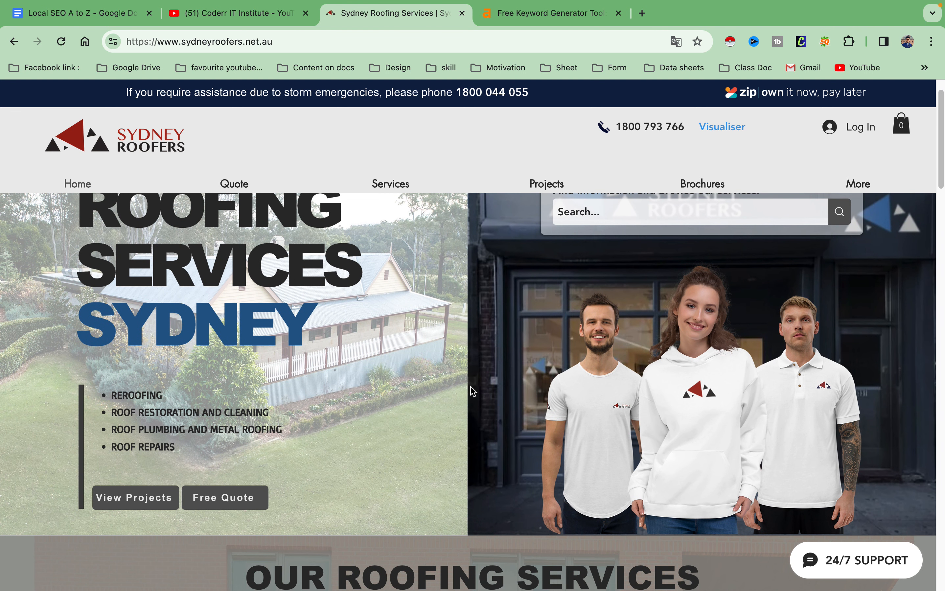
scroll(471, 389, "up", 1)
scroll(474, 391, "up", 1)
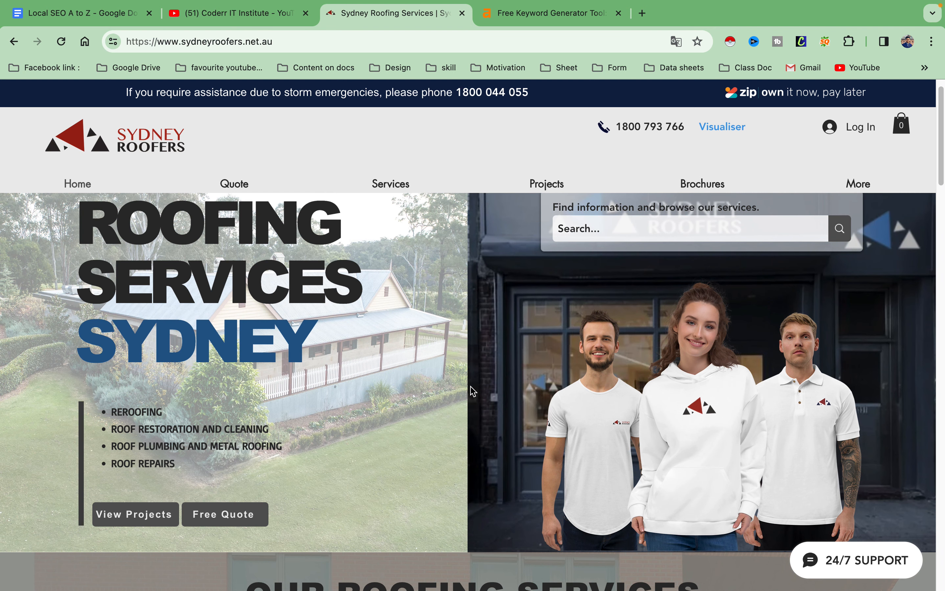
scroll(495, 403, "up", 1)
scroll(495, 402, "down", 1)
scroll(490, 400, "up", 1)
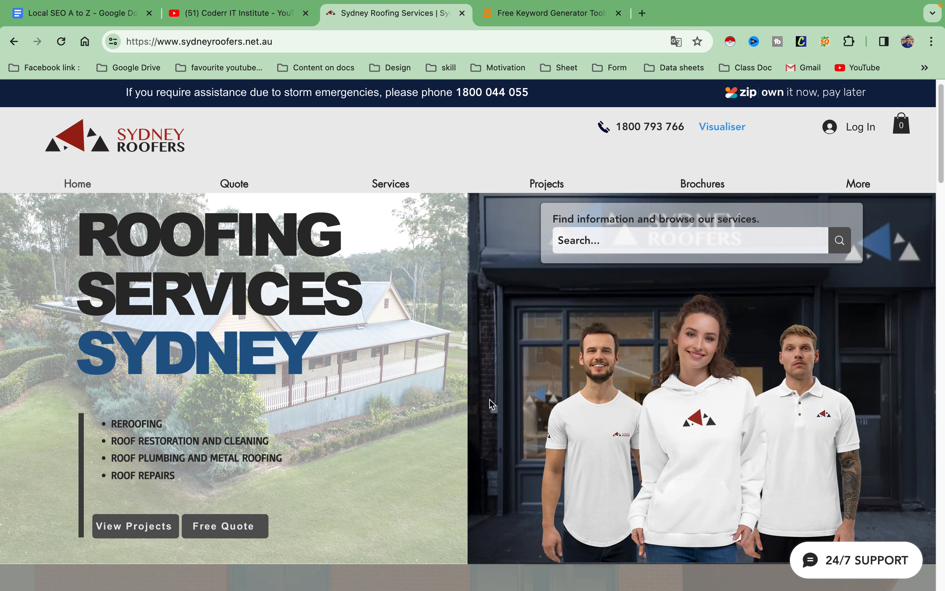
scroll(493, 405, "up", 1)
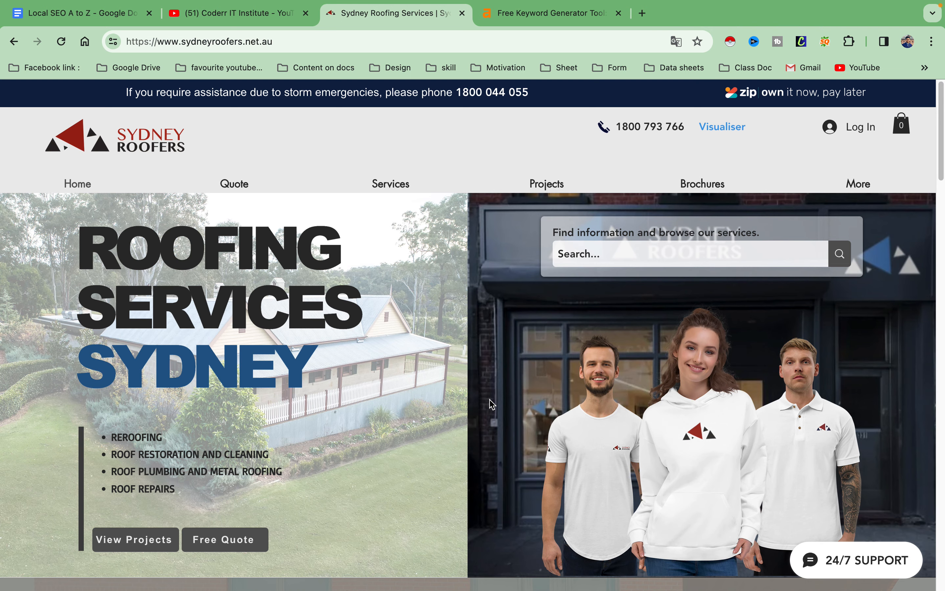
scroll(440, 391, "down", 3)
scroll(440, 391, "up", 3)
scroll(402, 373, "down", 3)
scroll(402, 374, "up", 3)
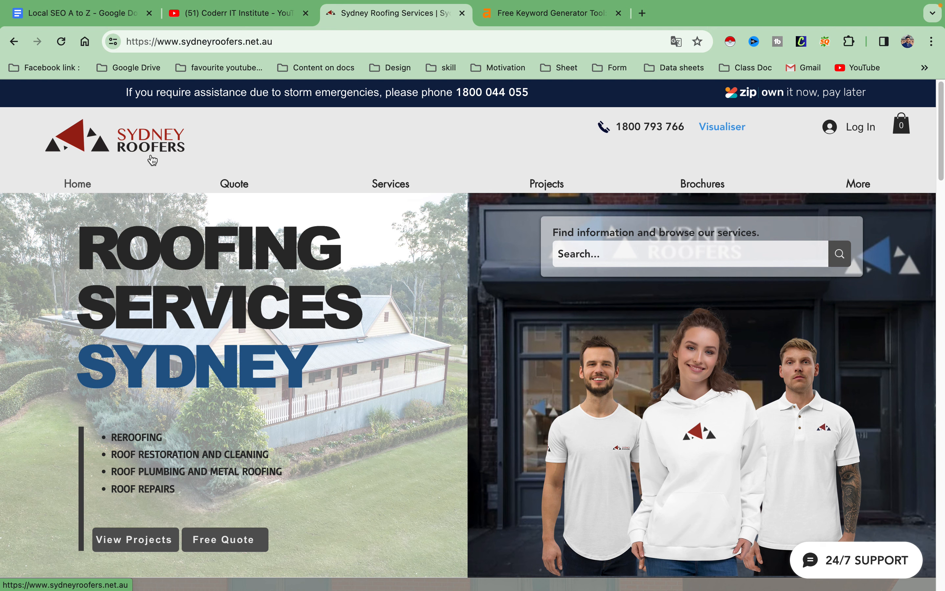
scroll(365, 303, "down", 3)
scroll(364, 301, "up", 3)
scroll(467, 360, "down", 5)
scroll(467, 360, "up", 5)
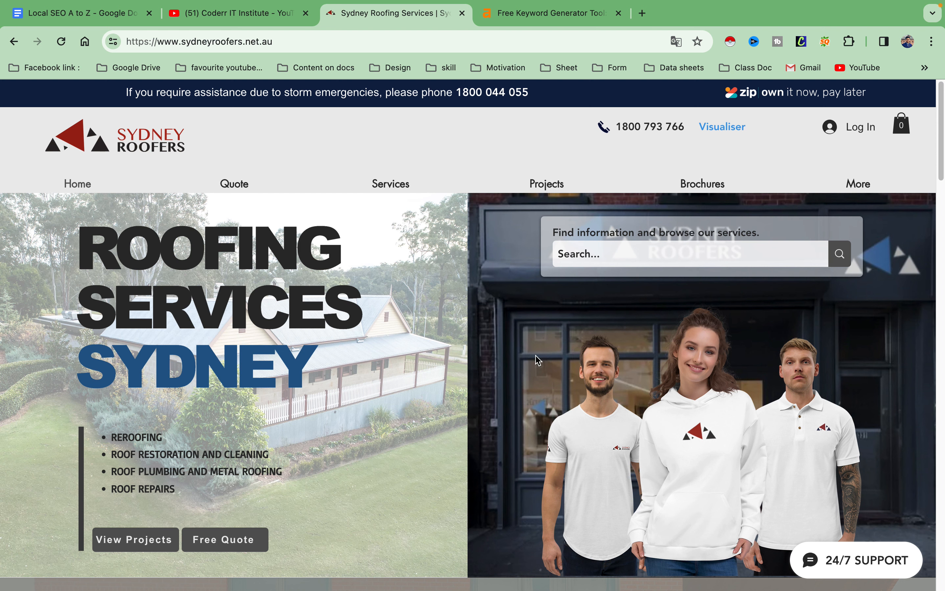
- Examine the Our Roofing Services section of the Sydney Roofers homepage
scroll(528, 360, "down", 8)
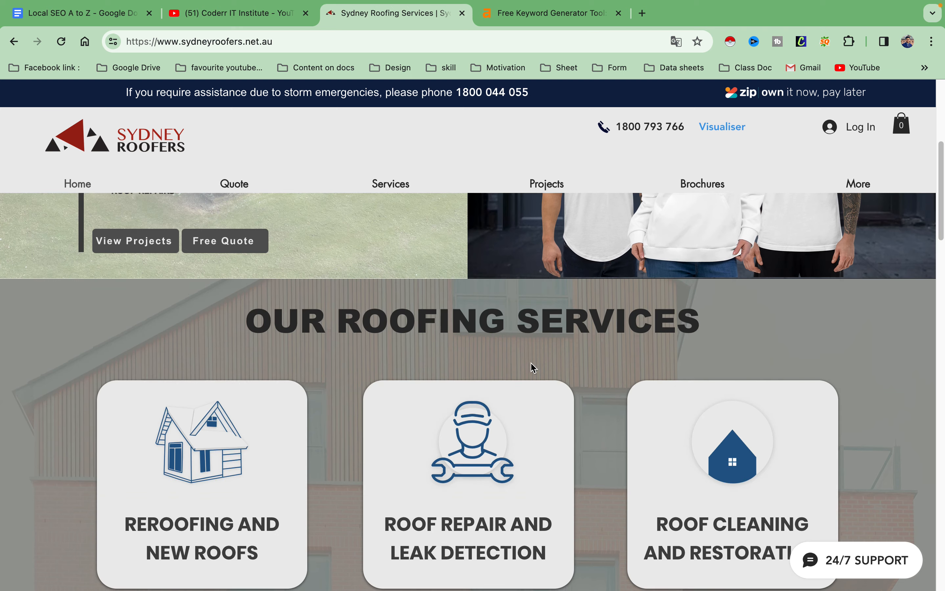
scroll(531, 366, "up", 8)
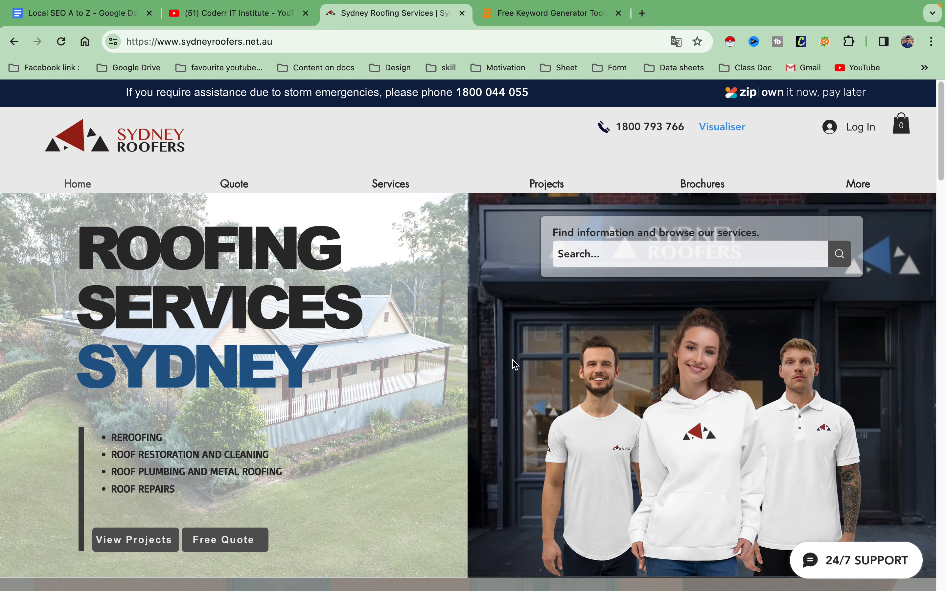
scroll(508, 404, "down", 8)
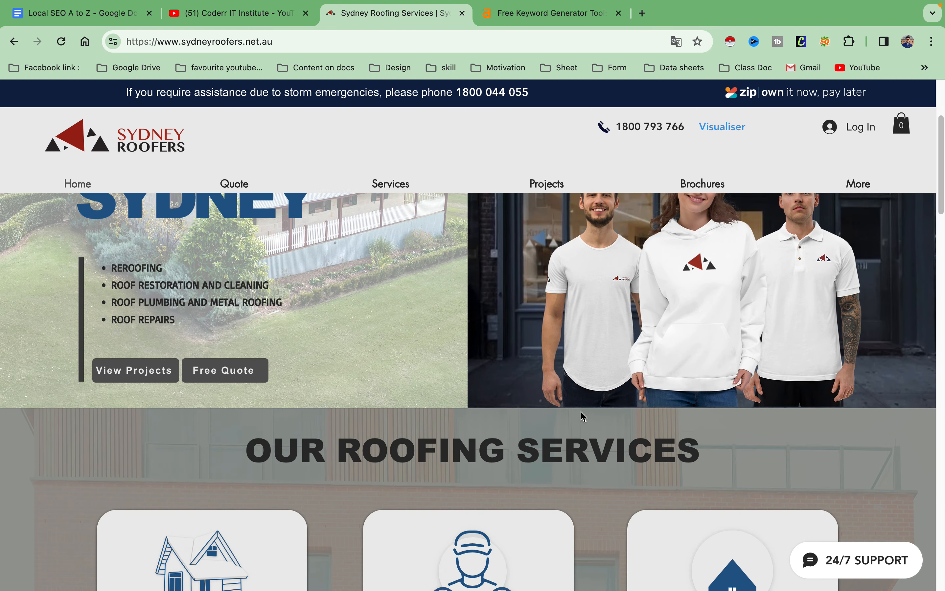
scroll(580, 411, "up", 8)
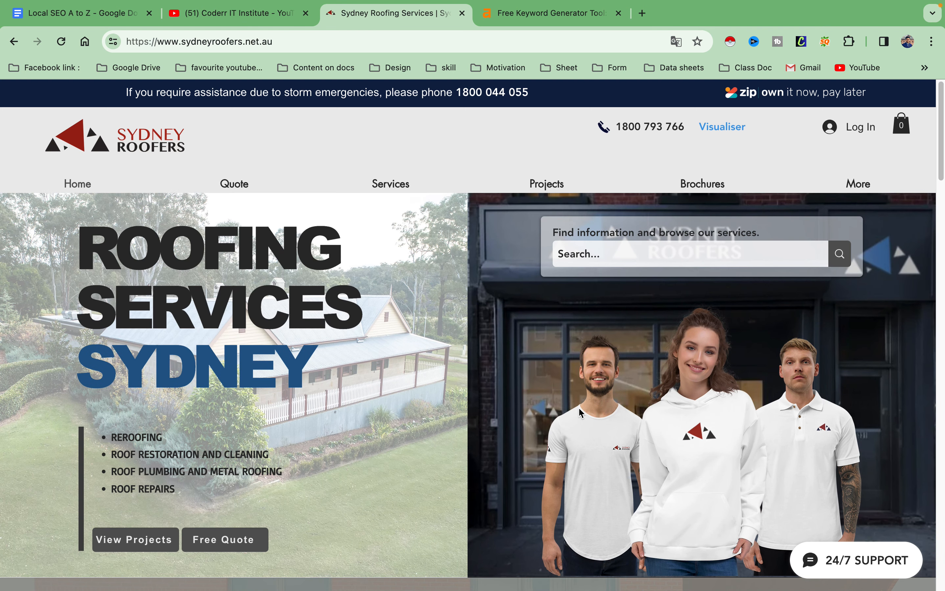
scroll(580, 409, "down", 2)
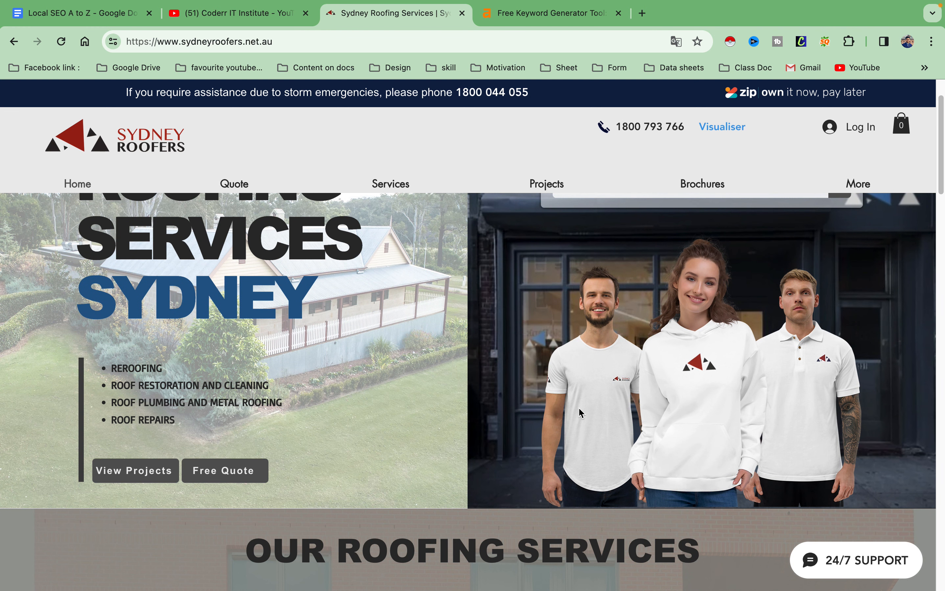
scroll(456, 307, "down", 3)
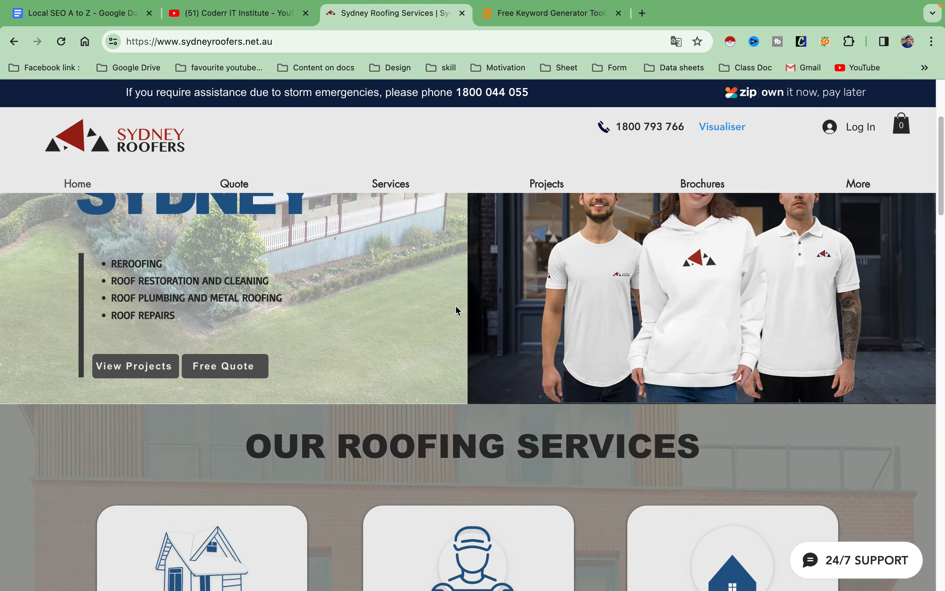
scroll(457, 311, "up", 5)
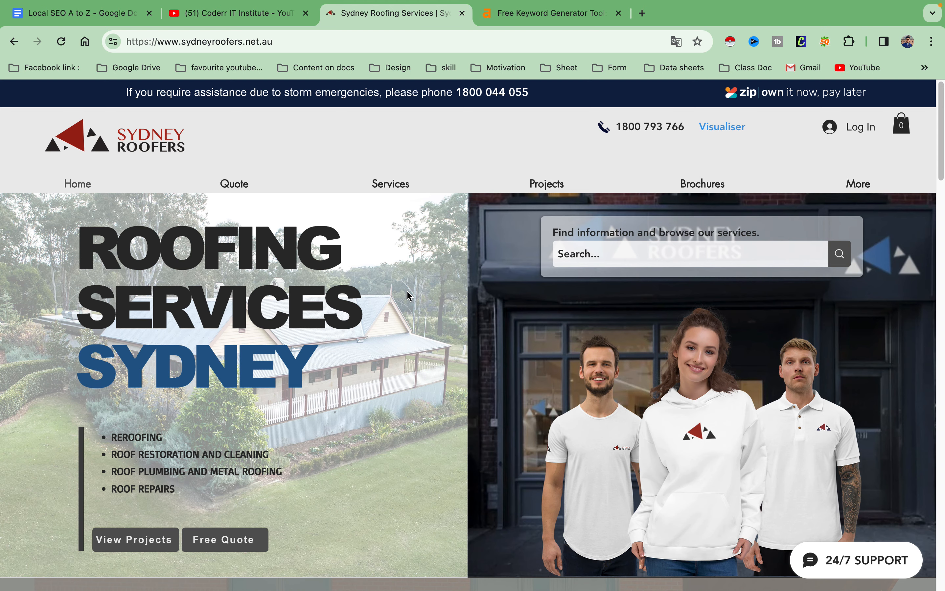
scroll(424, 313, "down", 10)
scroll(439, 327, "up", 10)
scroll(449, 350, "down", 5)
scroll(452, 356, "up", 5)
scroll(424, 386, "down", 2)
scroll(424, 382, "up", 2)
scroll(423, 383, "down", 1)
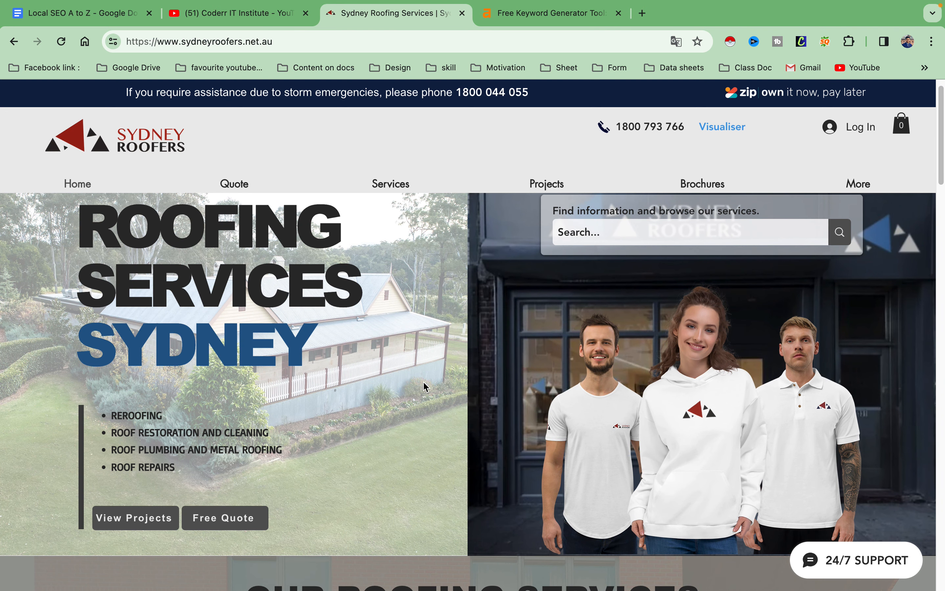
scroll(423, 383, "down", 3)
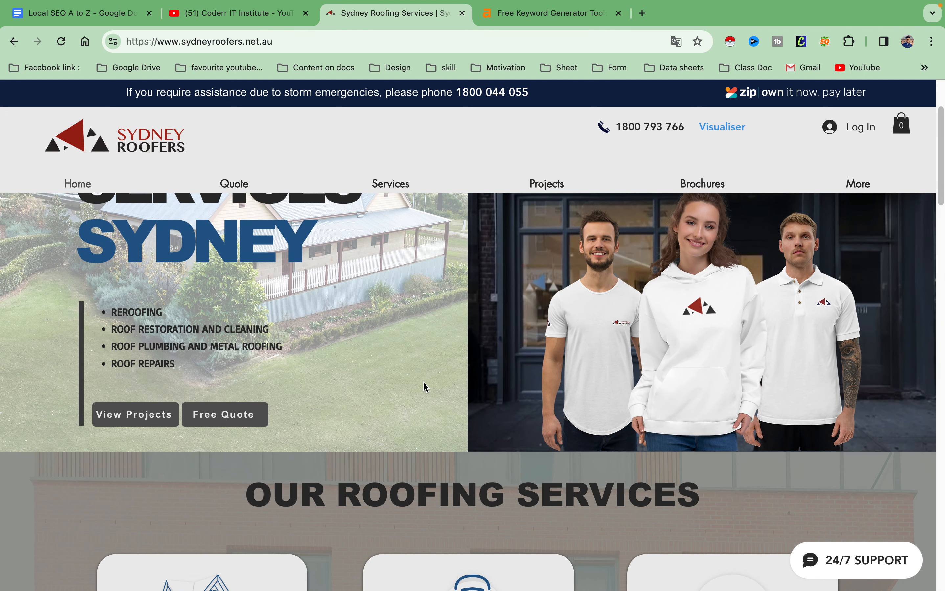
scroll(424, 383, "up", 4)
scroll(426, 385, "down", 4)
scroll(426, 386, "up", 3)
scroll(427, 390, "down", 3)
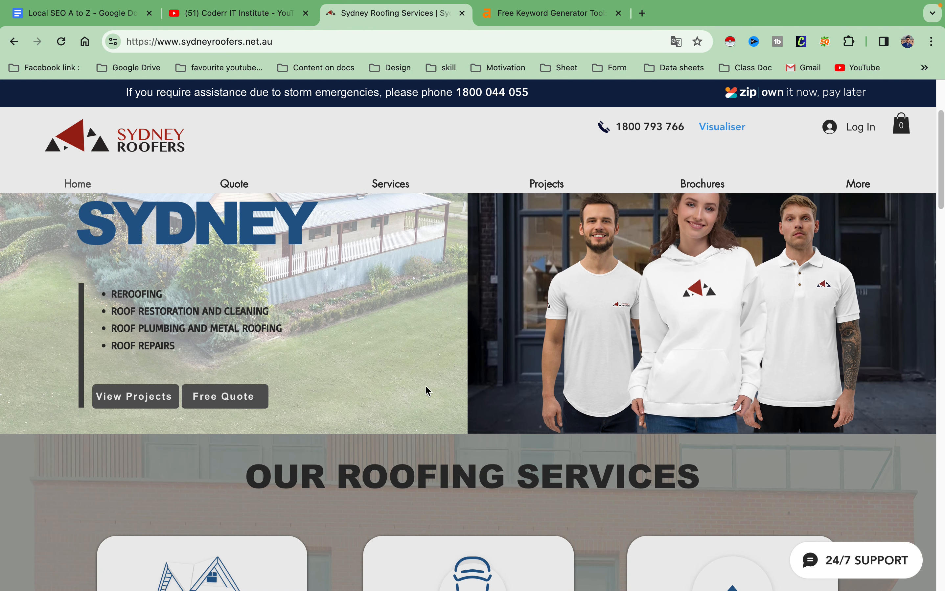
scroll(427, 390, "up", 2)
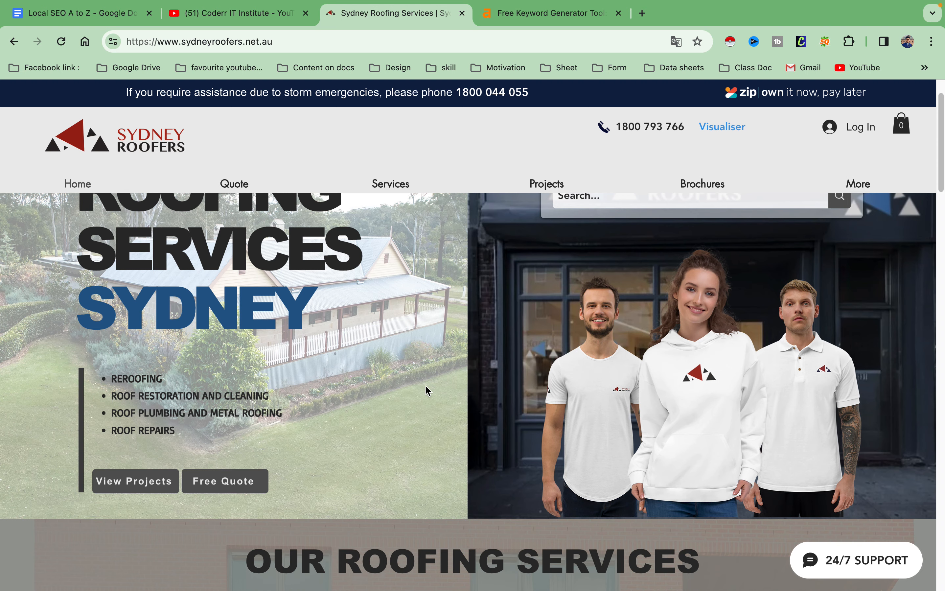
scroll(425, 386, "down", 2)
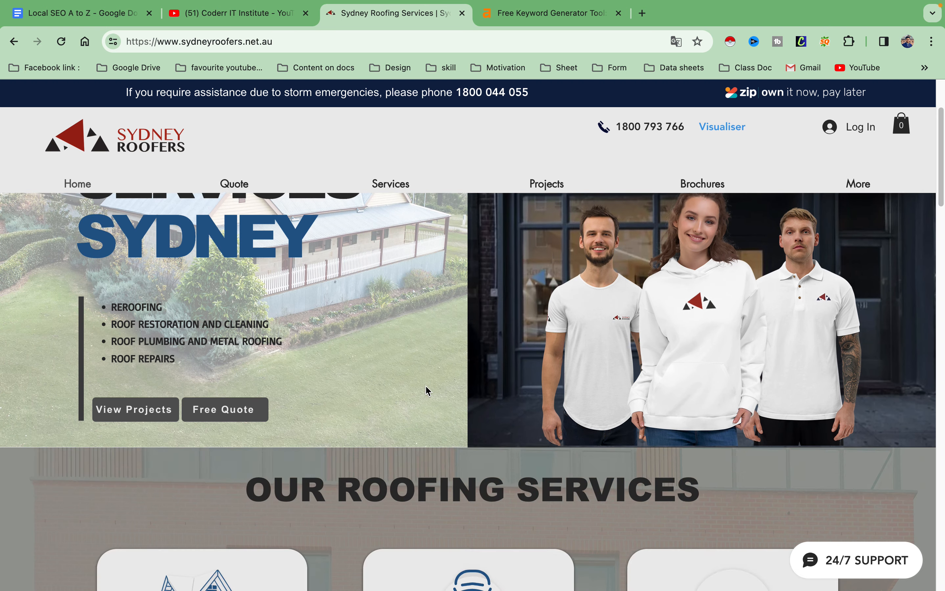
- Open Google Sheets in a new browser tab and create a blank spreadsheet
scroll(425, 387, "up", 3)
left_click(643, 13)
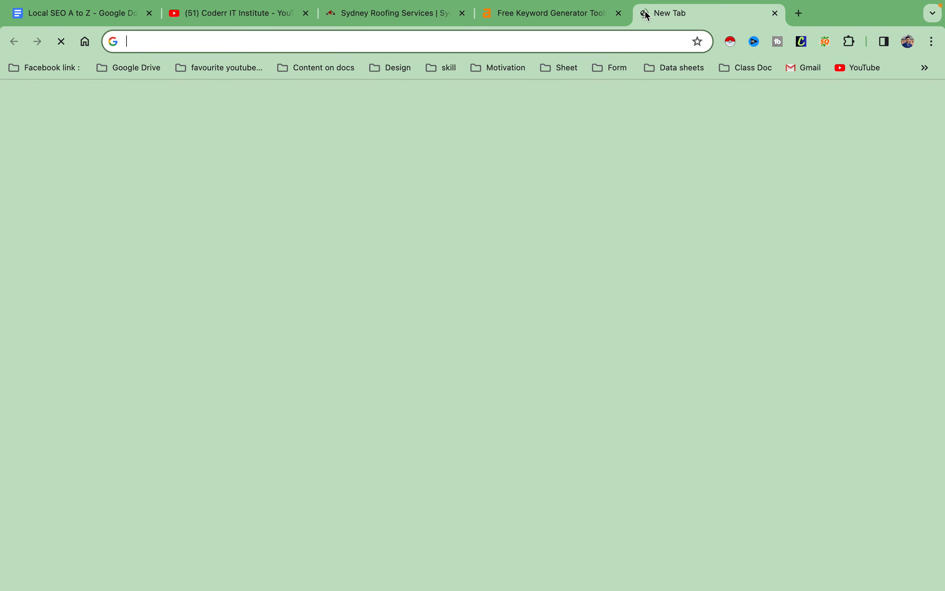
left_click(895, 109)
scroll(854, 290, "down", 5)
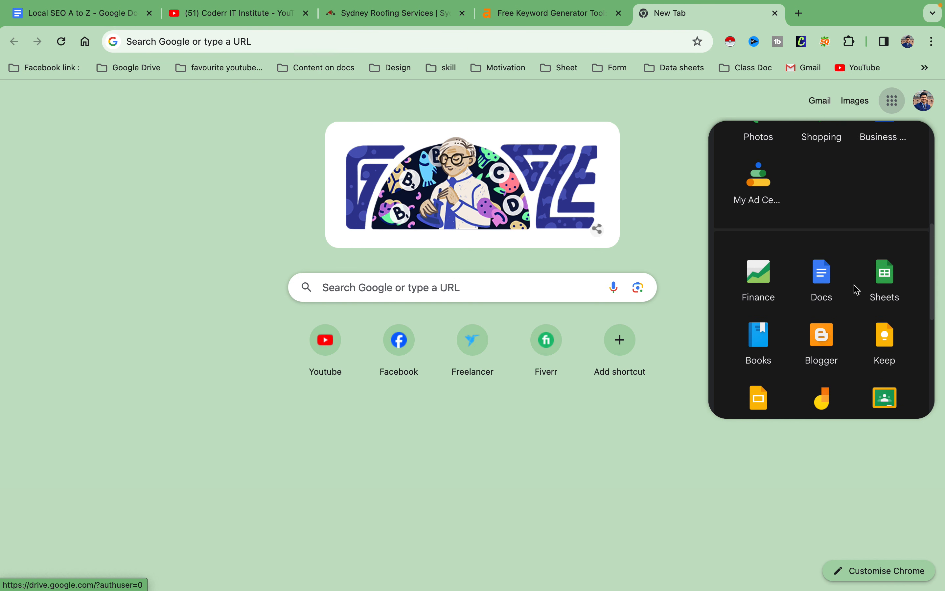
scroll(895, 207, "up", 2)
left_click(893, 160)
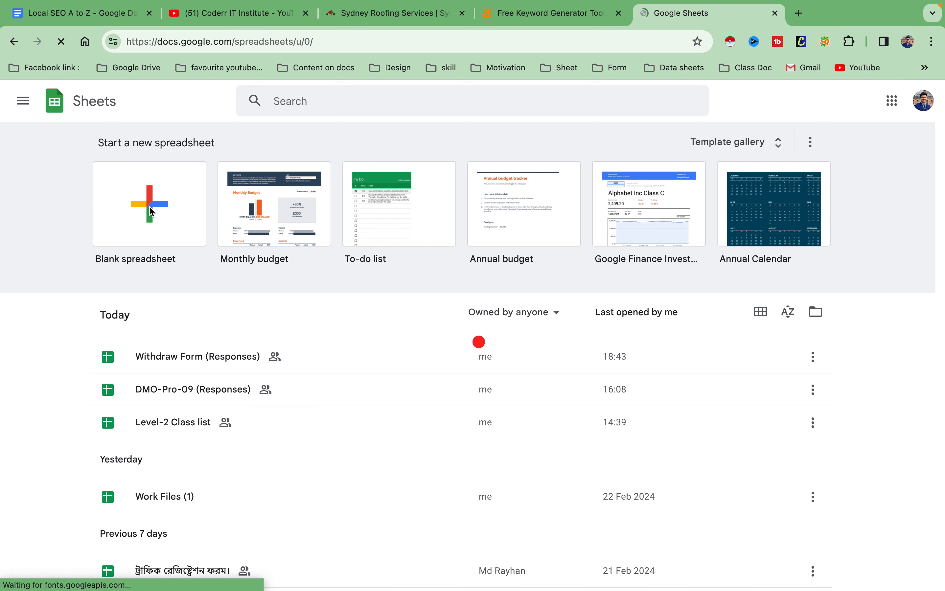
left_click(149, 206)
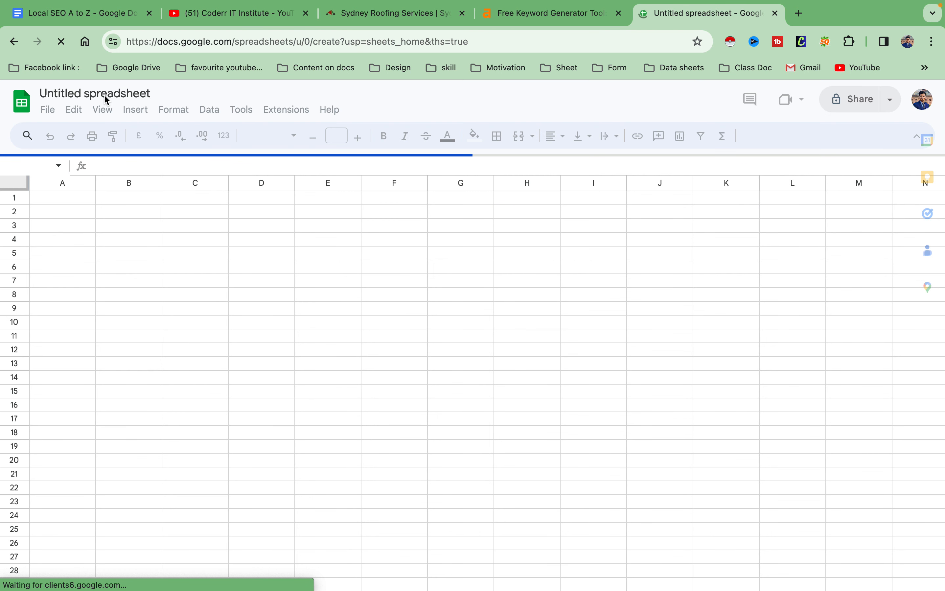
- Rename the untitled spreadsheet as "Keyword Analysis for Local seo"
left_click(77, 209)
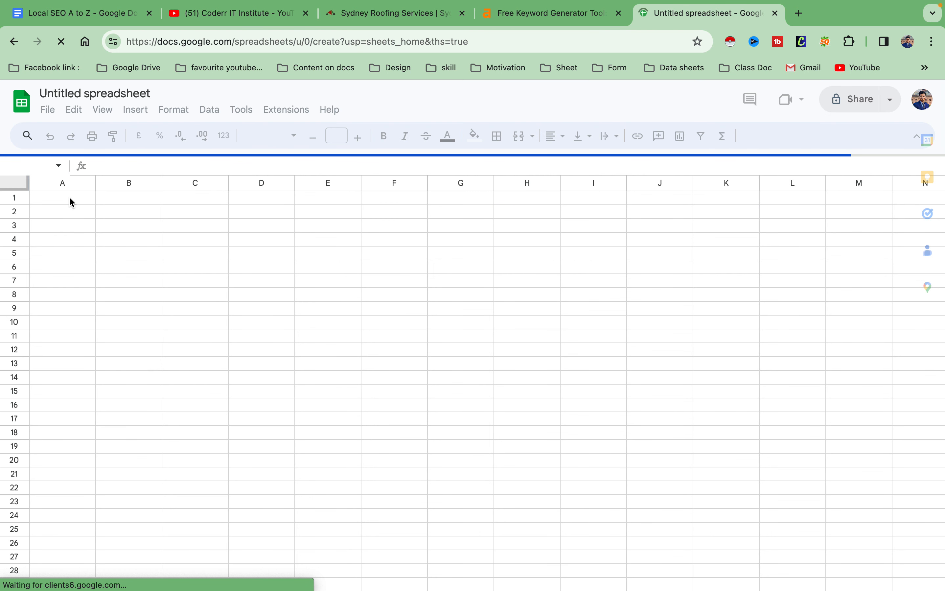
left_click(96, 95)
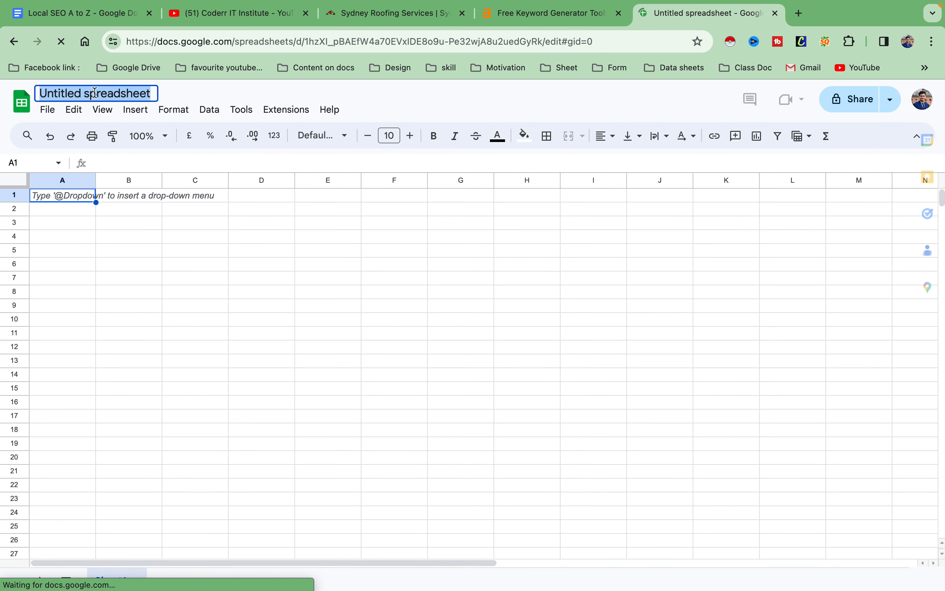
type("Keyword ")
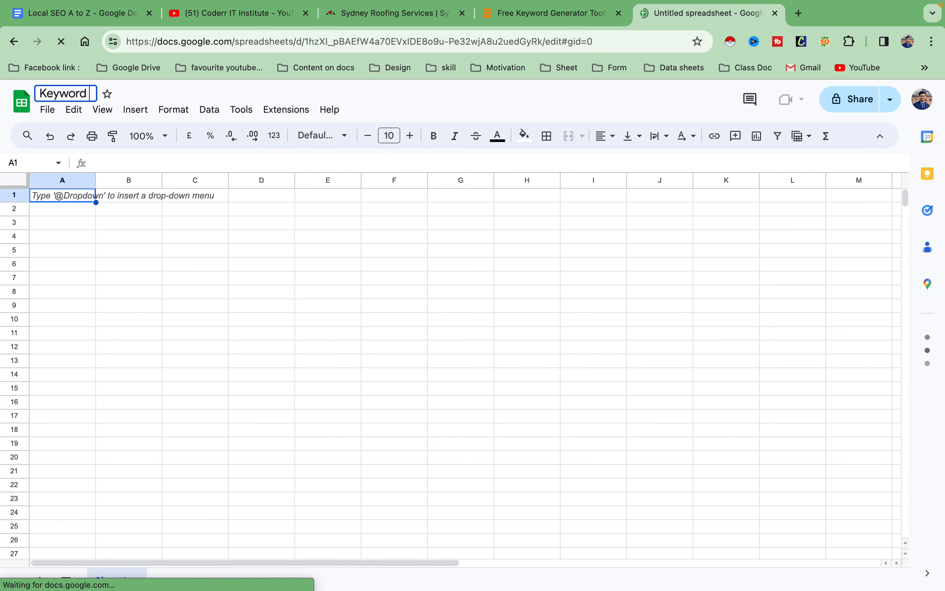
type("Analysis")
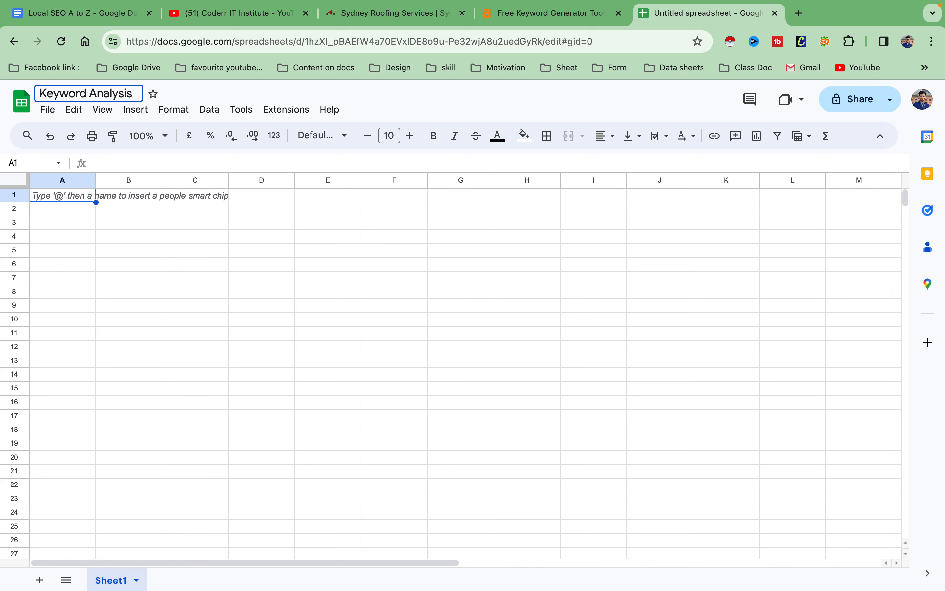
type(" for")
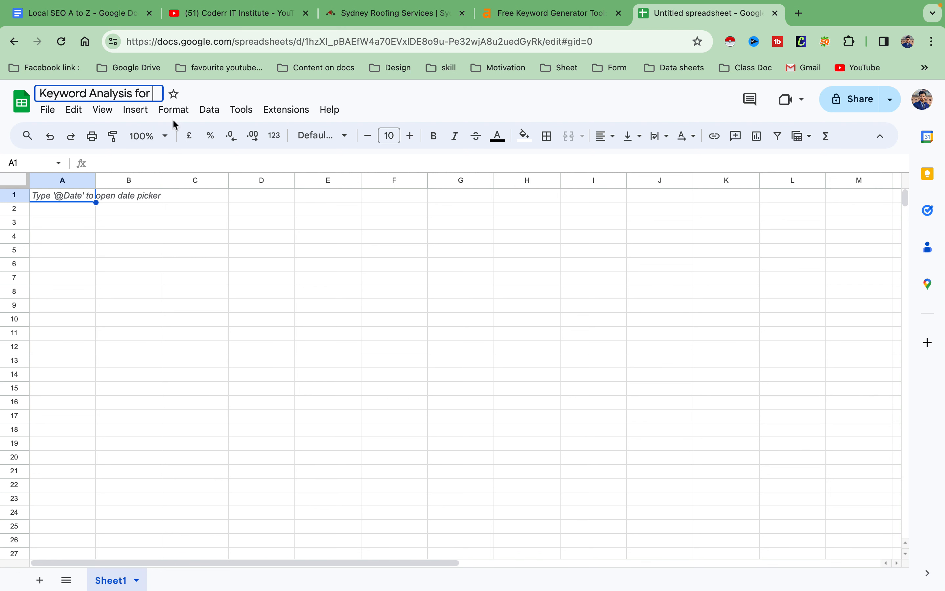
type(" Local seo")
left_click(74, 209)
- Enter the label "Targeted Keywor:" in cell A1 and widen column A to fit it
left_click(67, 200)
double_click(69, 201)
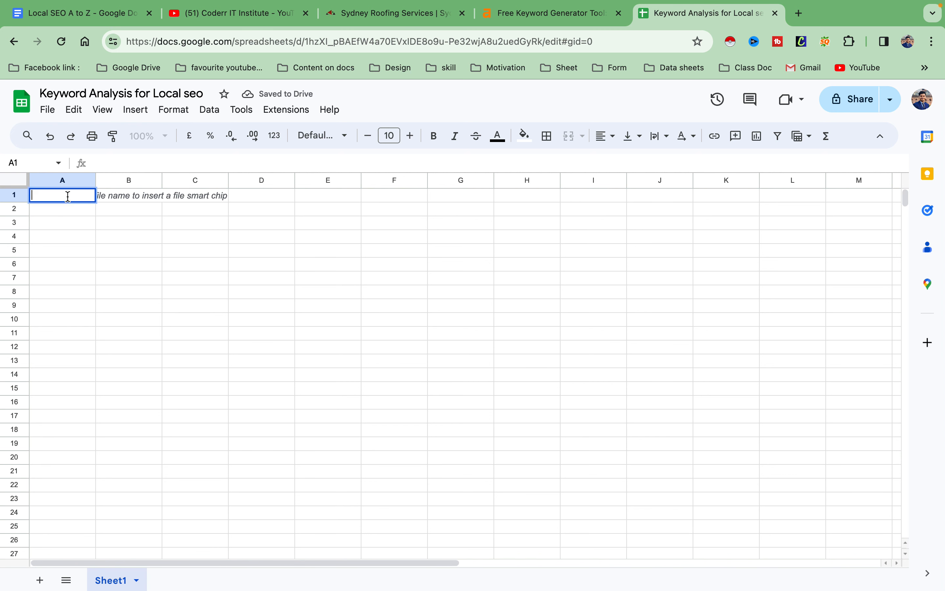
type("Targeted")
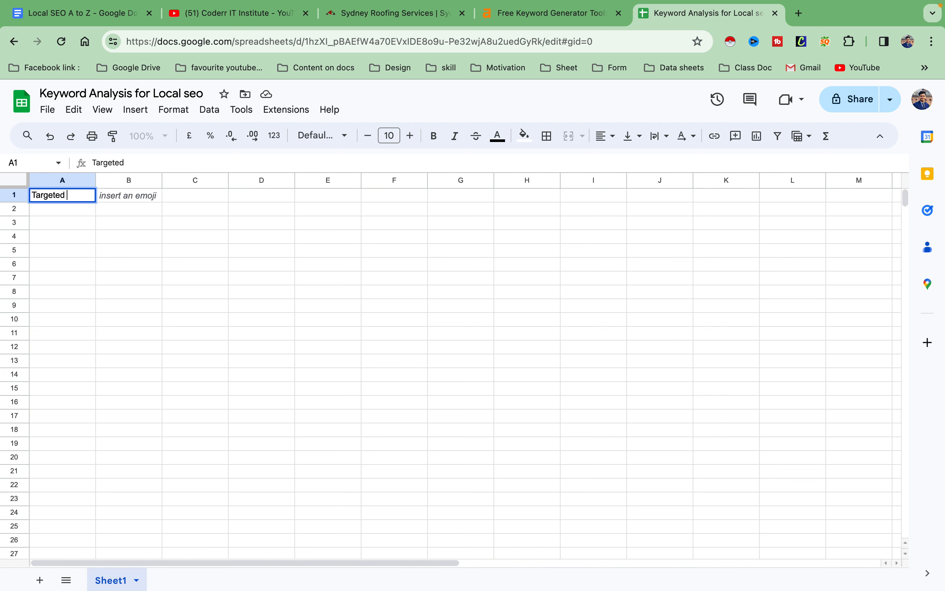
type(" Keywor:")
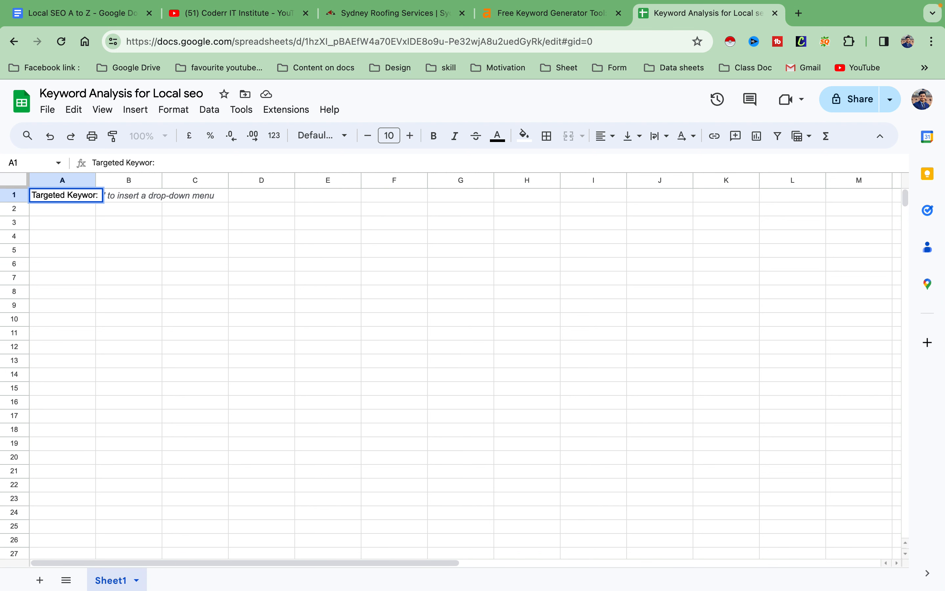
left_click(95, 277)
left_click_drag(97, 180, 108, 180)
left_click(121, 219)
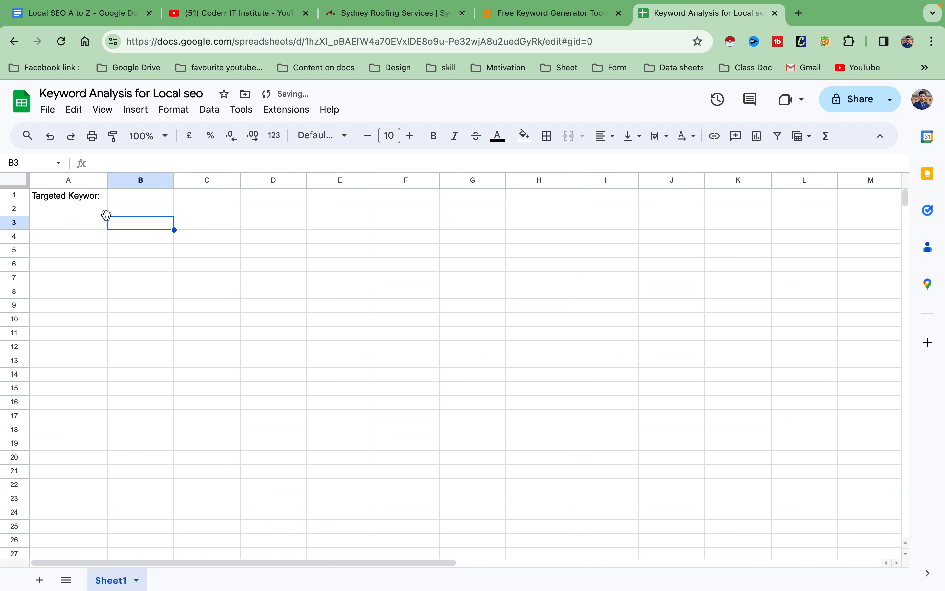
left_click(99, 199)
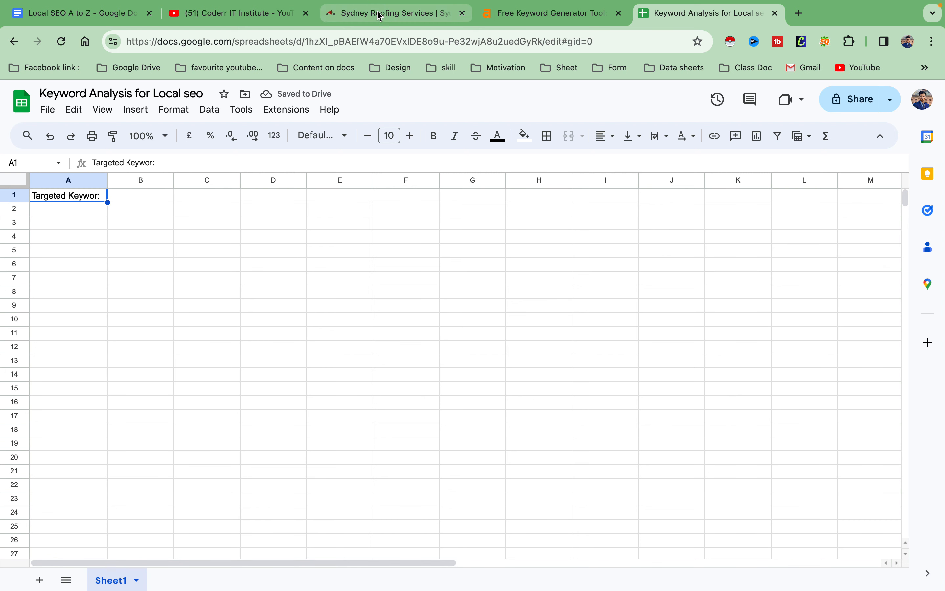
- Switch to the Sydney Roofers website and look over the homepage banner for its main service wording
left_click(378, 15)
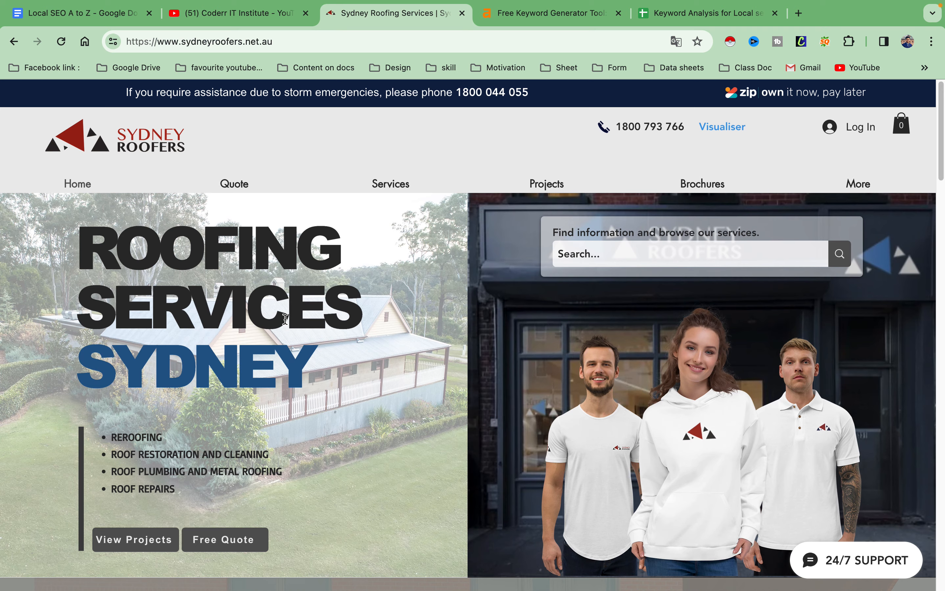
scroll(286, 319, "down", 5)
scroll(286, 318, "up", 5)
scroll(403, 395, "down", 1)
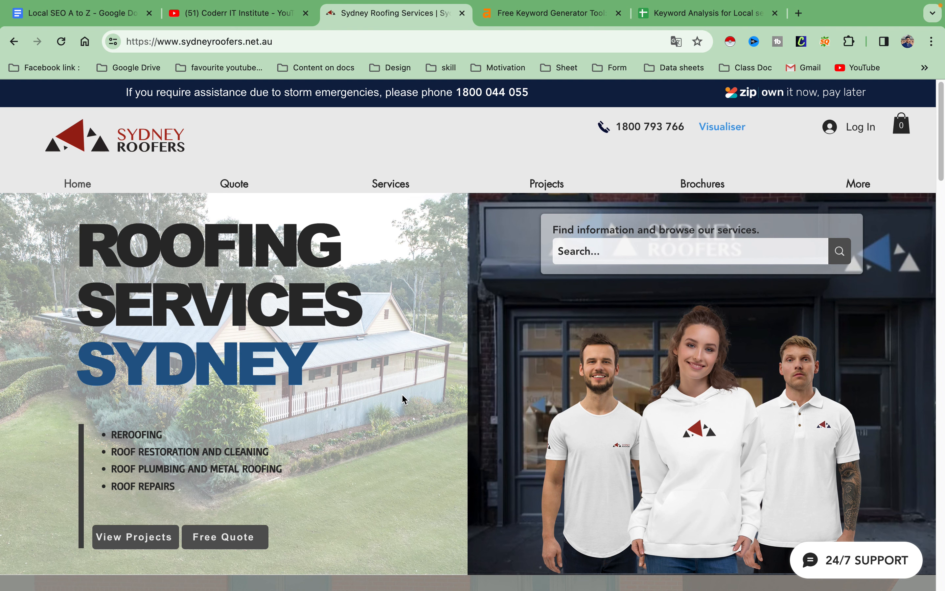
scroll(448, 354, "down", 1)
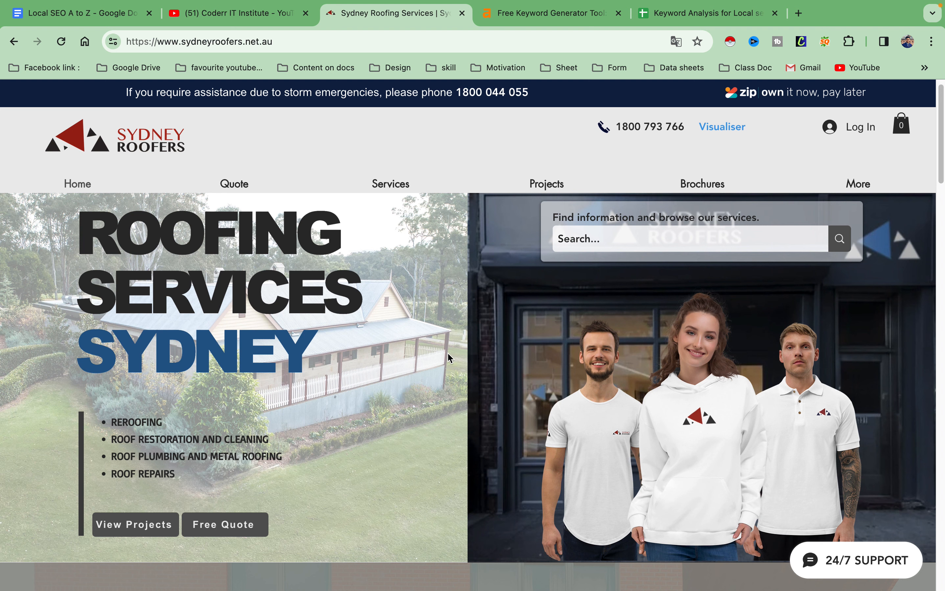
scroll(448, 353, "up", 1)
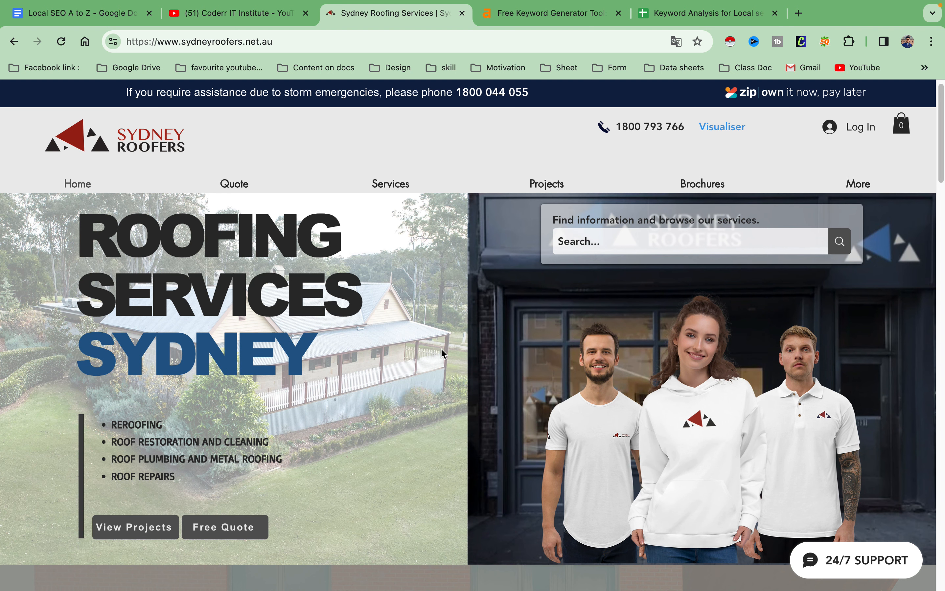
- Search Google for "seoquake" in a new tab and open the SEOquake extension's Chrome Web Store page
left_click(800, 15)
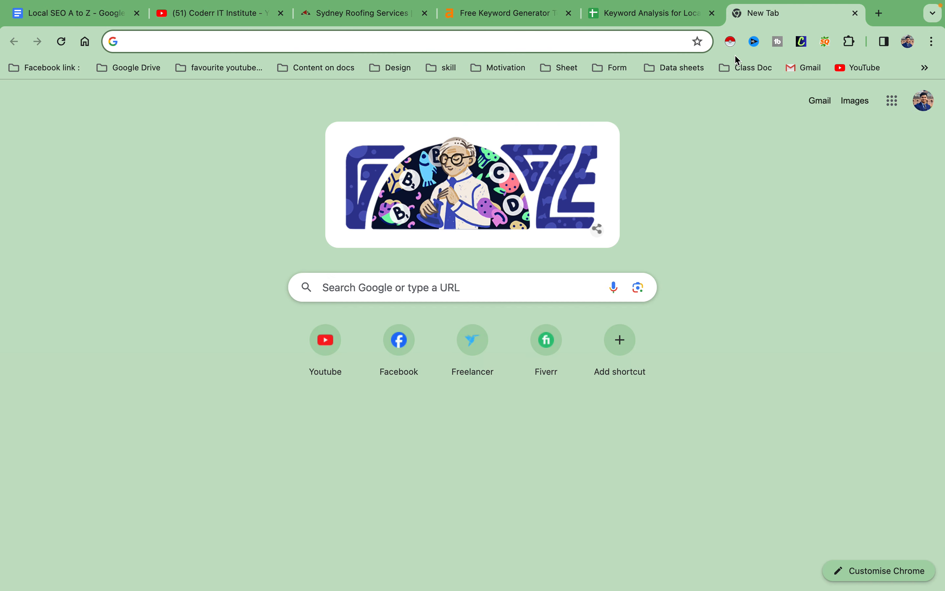
left_click(430, 293)
type("se")
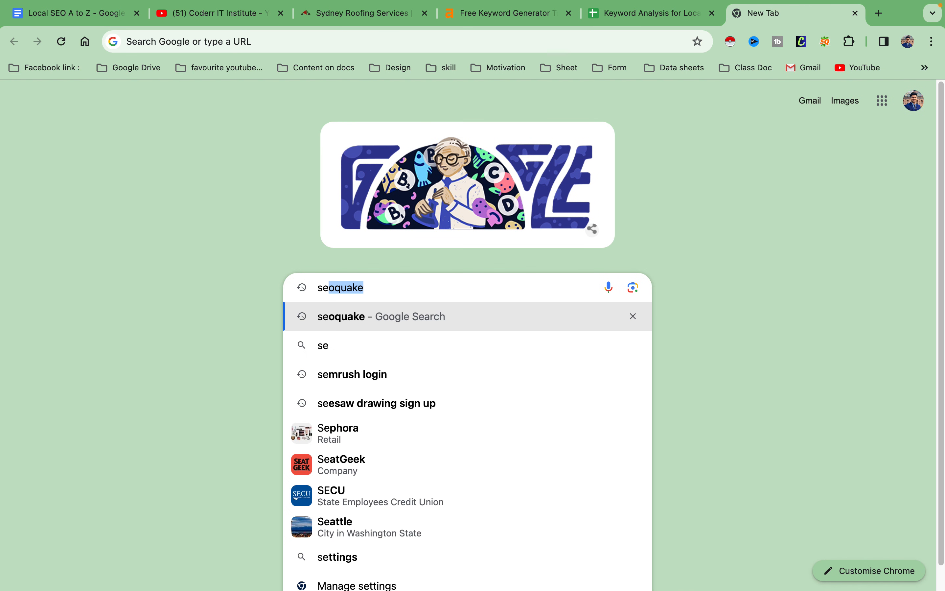
type("o")
key("Return")
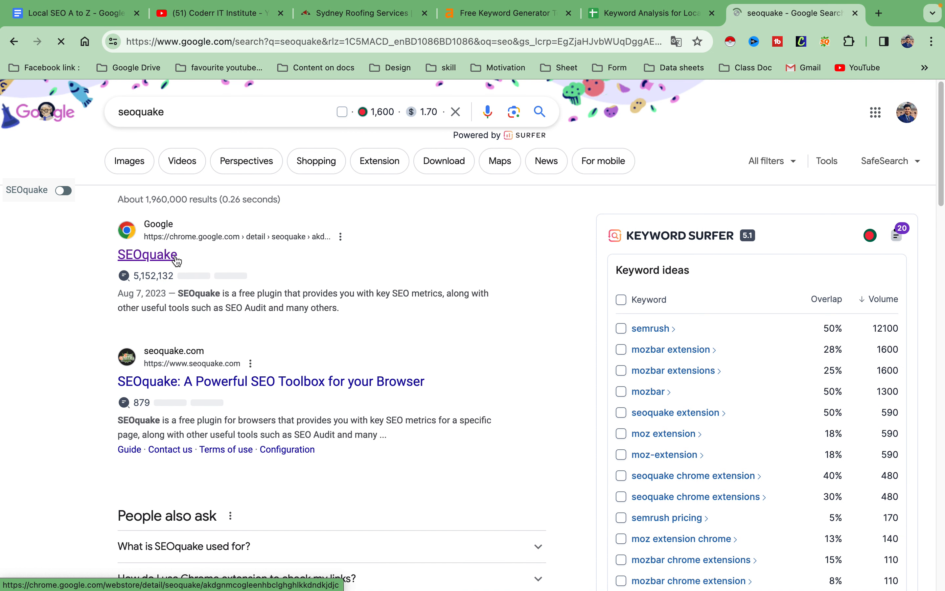
left_click(176, 260)
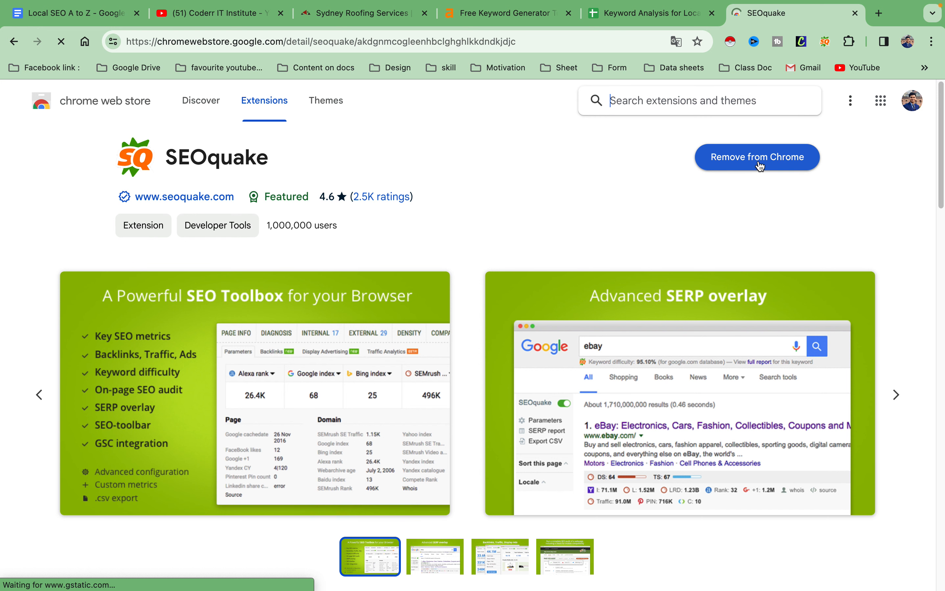
- Check in the browser's extension list whether SEOquake is installed and pinned, and close its Chrome Web Store page
left_click(852, 44)
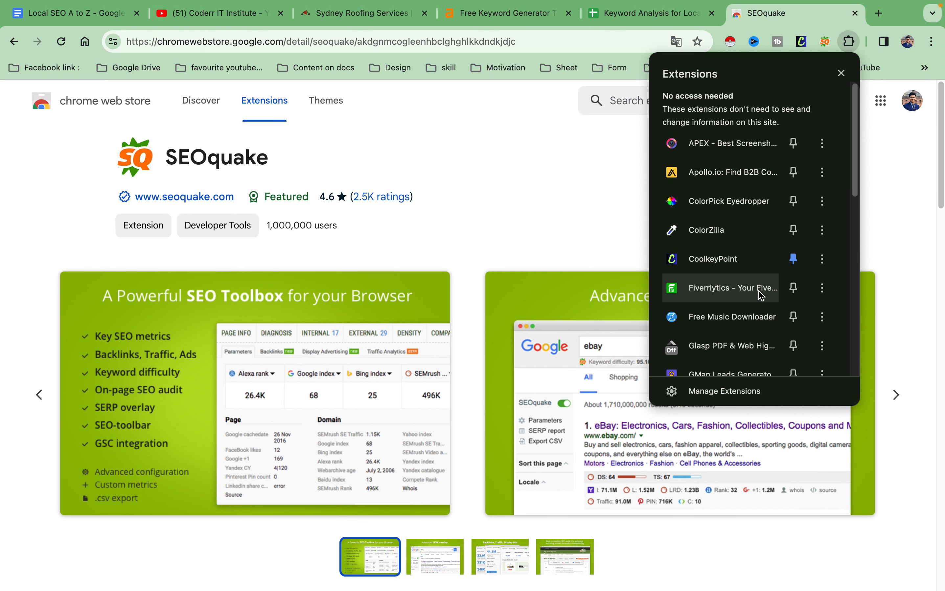
scroll(761, 296, "down", 7)
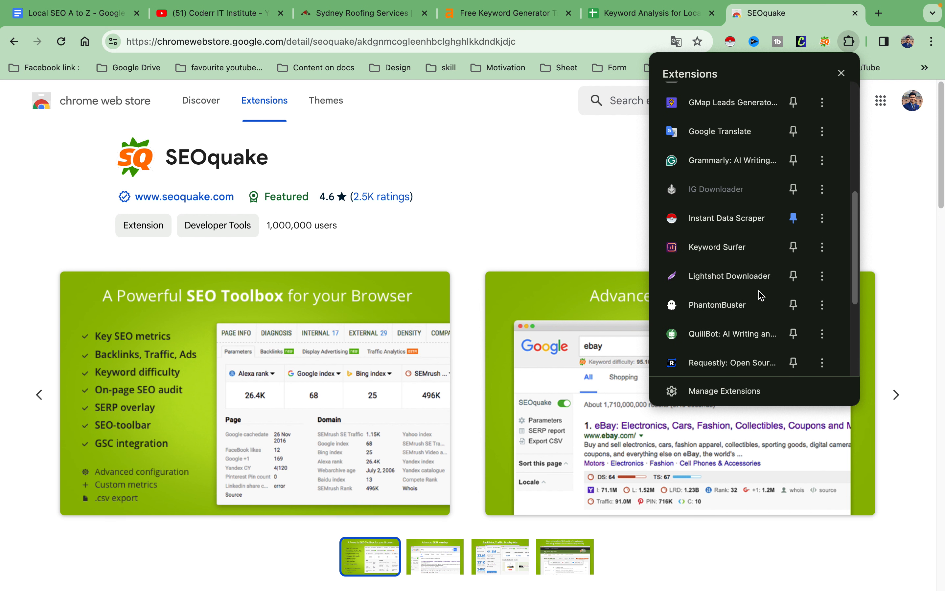
scroll(761, 296, "up", 3)
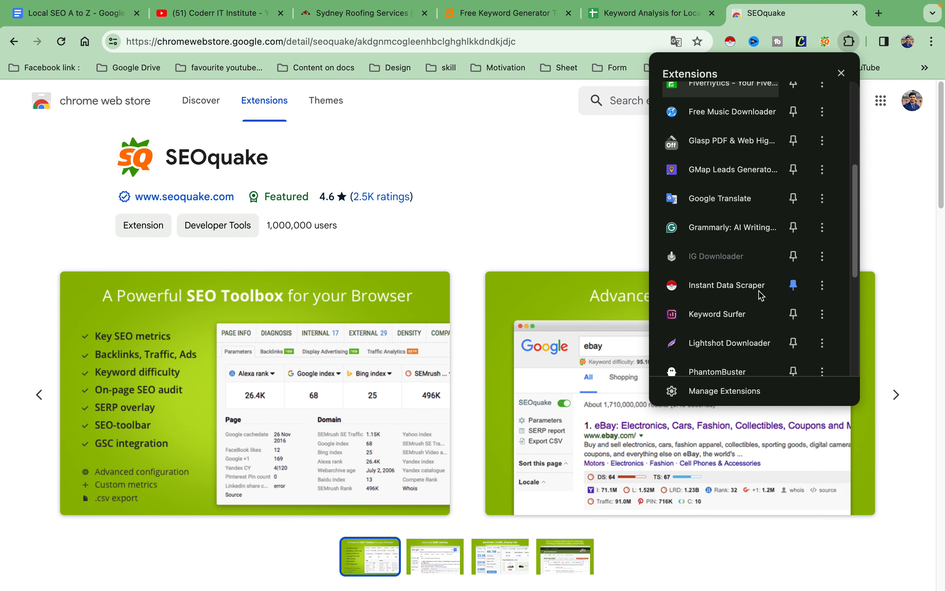
scroll(762, 296, "up", 3)
scroll(750, 252, "up", 3)
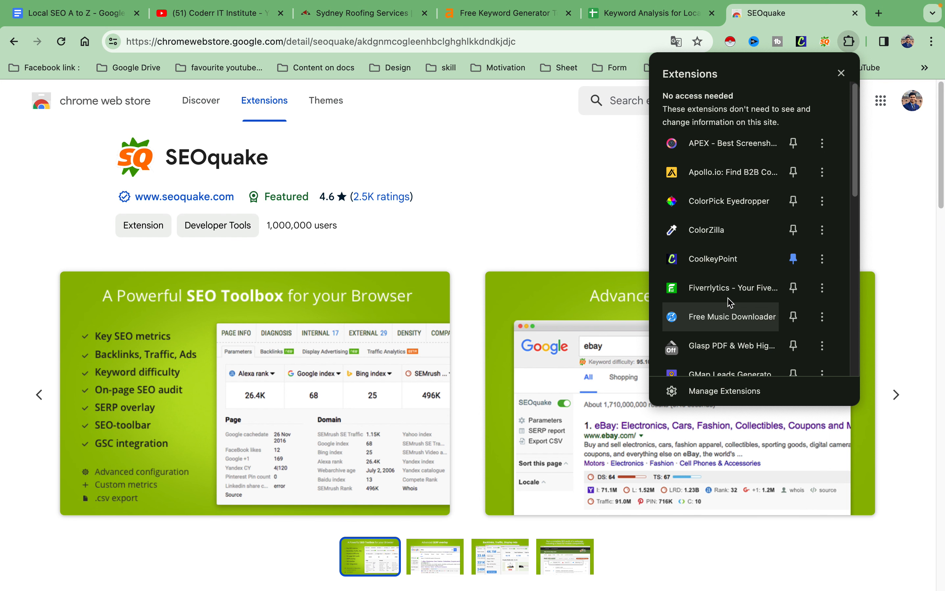
scroll(732, 267, "down", 1)
scroll(733, 268, "down", 2)
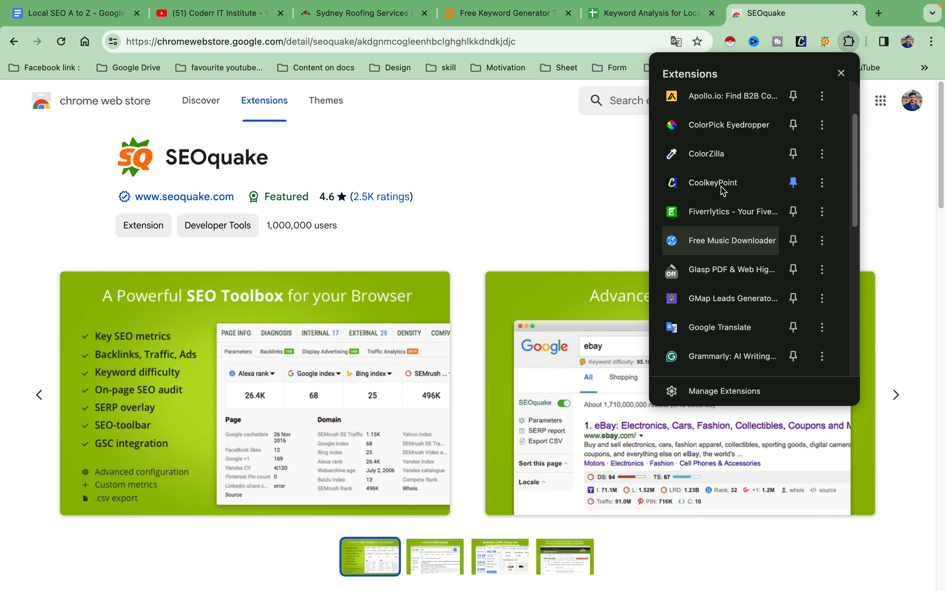
scroll(703, 242, "down", 3)
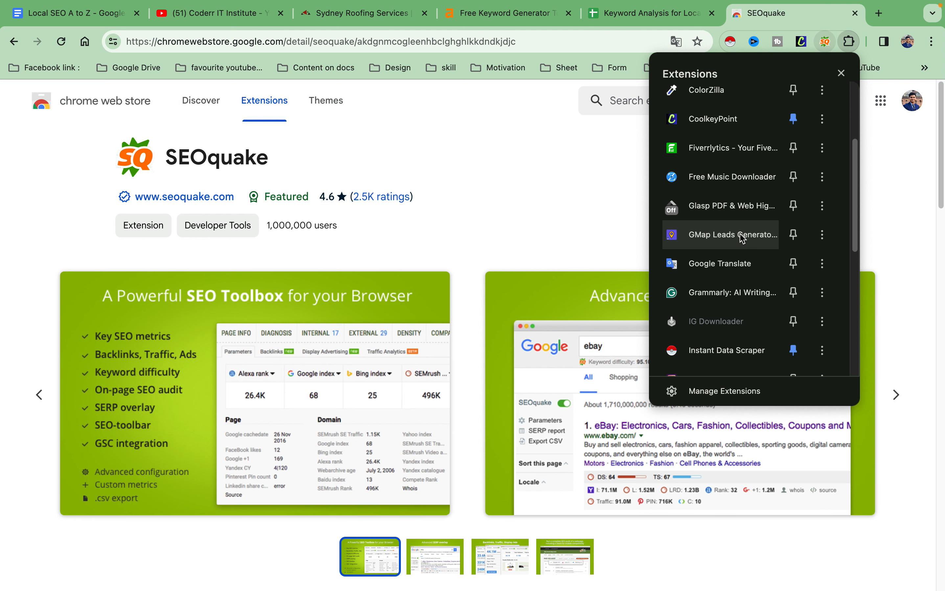
scroll(713, 281, "down", 8)
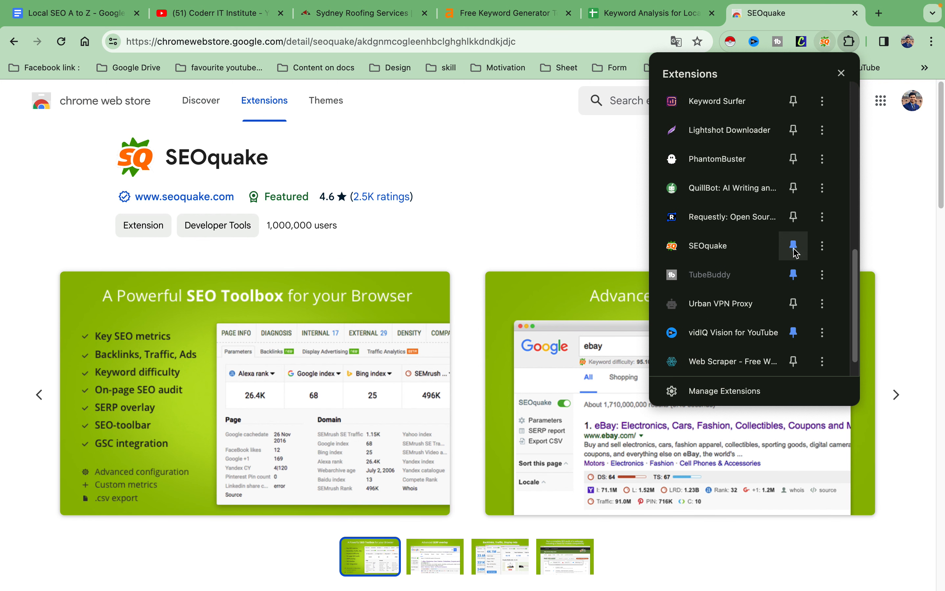
scroll(796, 252, "up", 1)
left_click(842, 73)
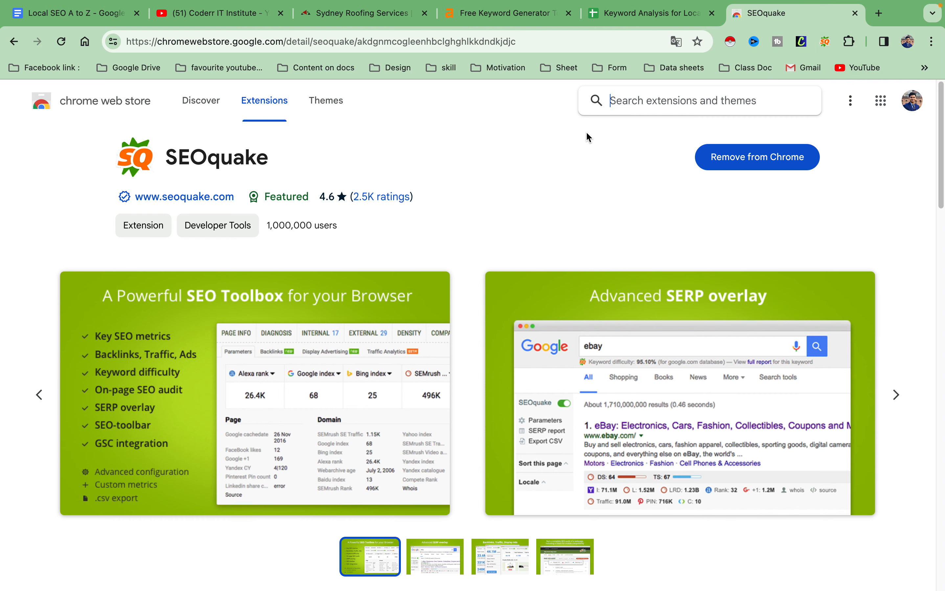
left_click(855, 13)
- Run SEOquake on the Sydney Roofers homepage and open its full Page Info report
mouse_move(390, 184)
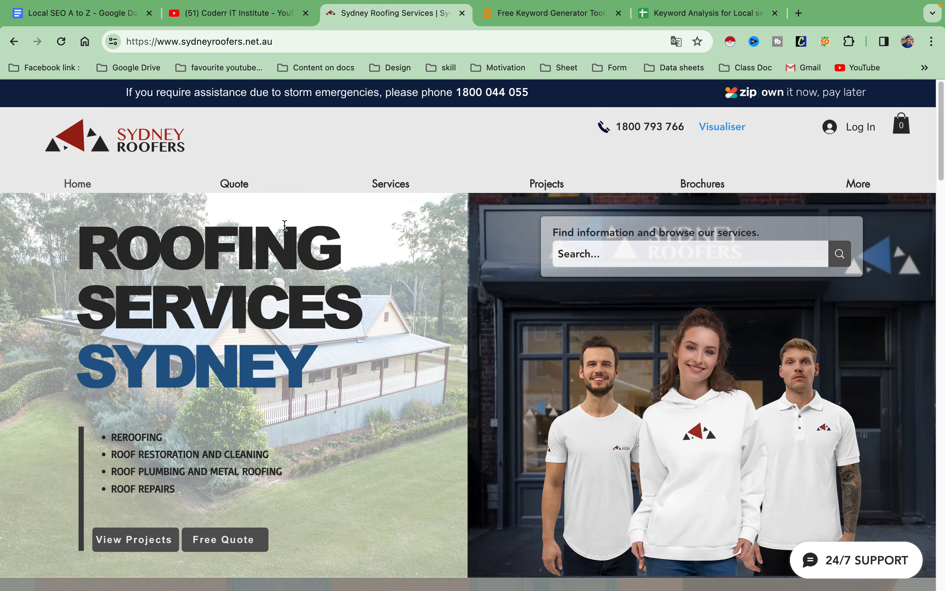
scroll(456, 386, "down", 8)
scroll(450, 365, "up", 8)
scroll(395, 406, "down", 10)
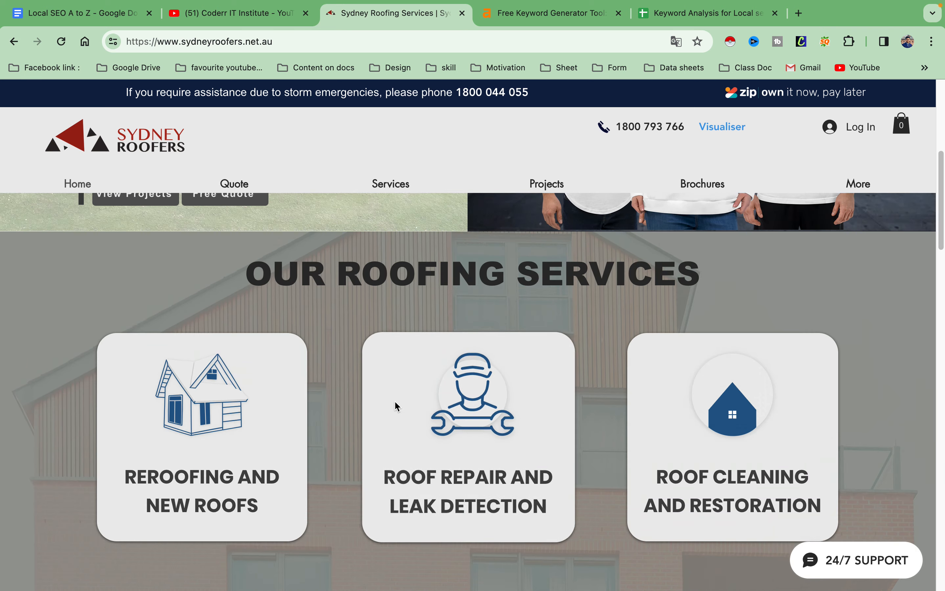
scroll(398, 407, "up", 10)
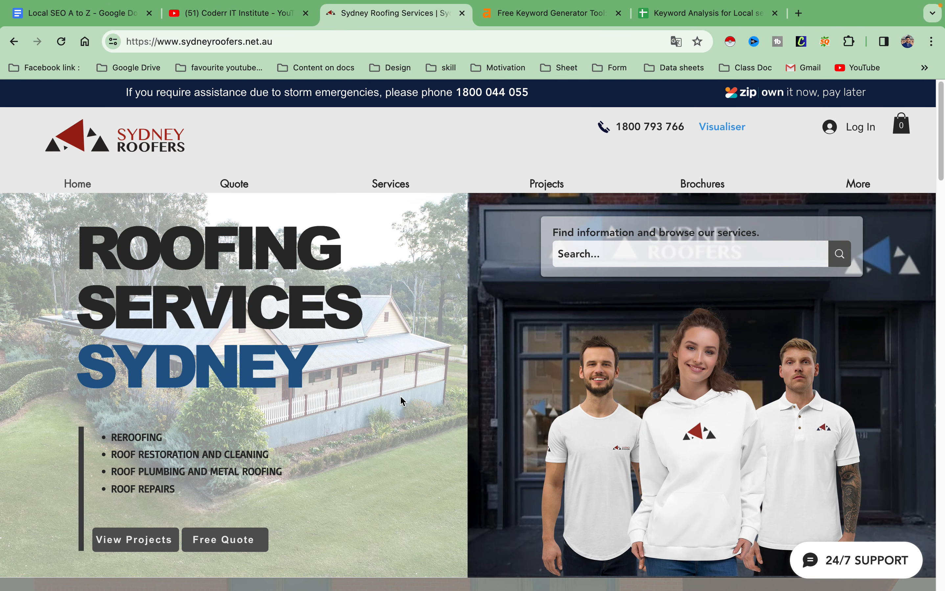
left_click(828, 42)
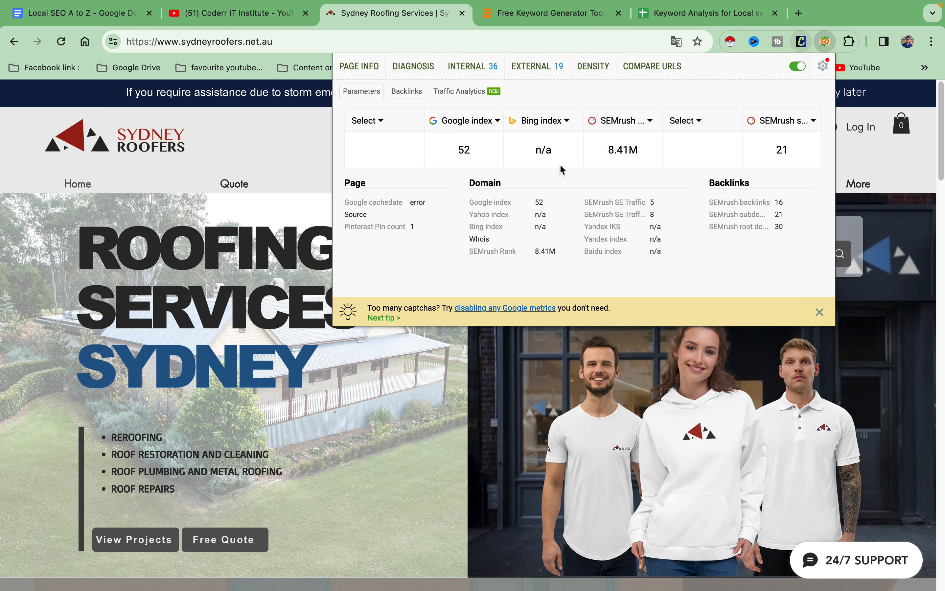
left_click(354, 68)
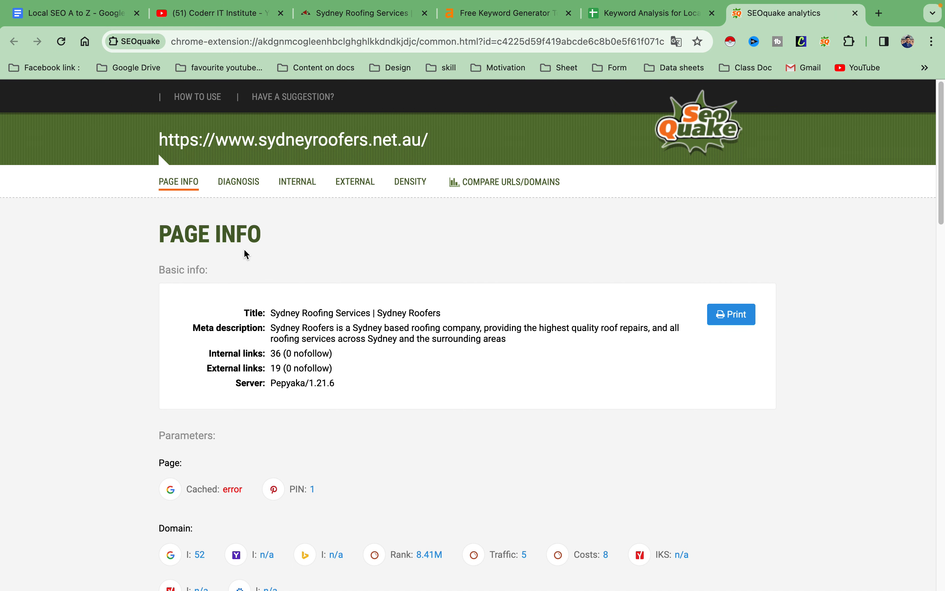
- Copy the full page title "Sydney Roofing Services | Sydney Roofers" from the SEOquake Page Info report
scroll(289, 331, "down", 3)
scroll(224, 236, "up", 3)
left_click_drag(275, 315, 383, 310)
left_click(435, 310)
left_click_drag(446, 316, 286, 312)
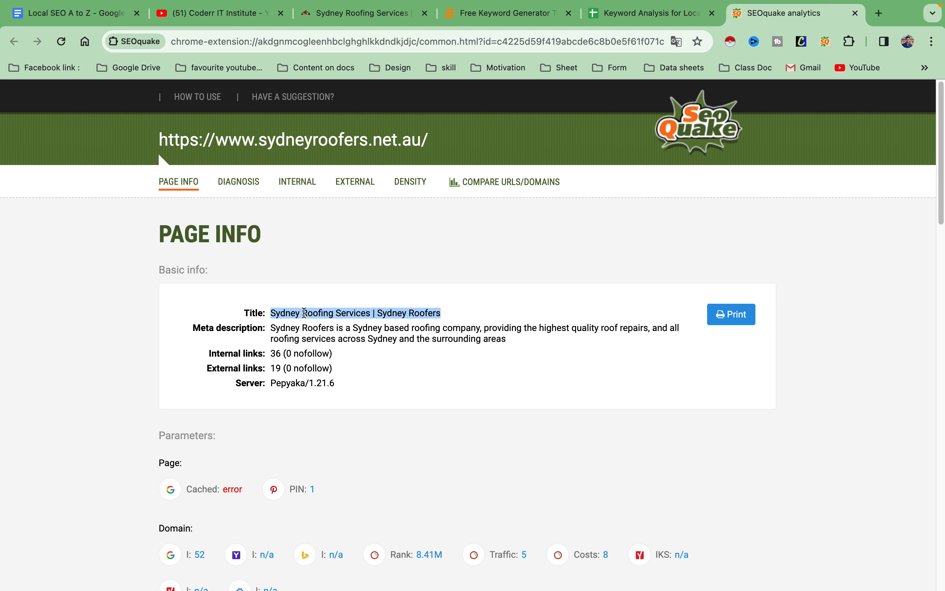
right_click(304, 313)
left_click(327, 342)
- Check the Ahrefs Free Keyword Generator page and add the label "Location:" in cell A2 of the keyword analysis spreadsheet
mouse_move(711, 10)
left_click(516, 14)
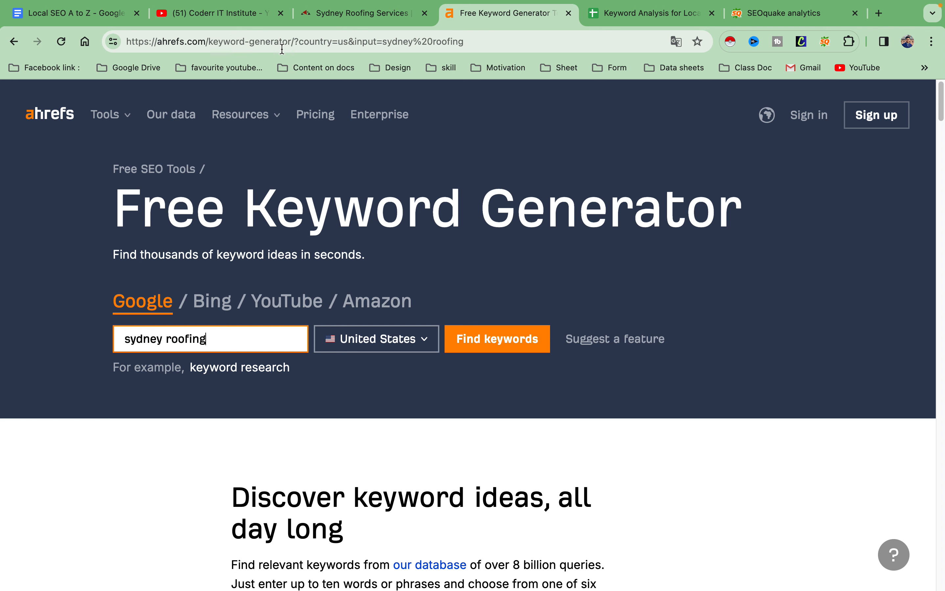
left_click(368, 39)
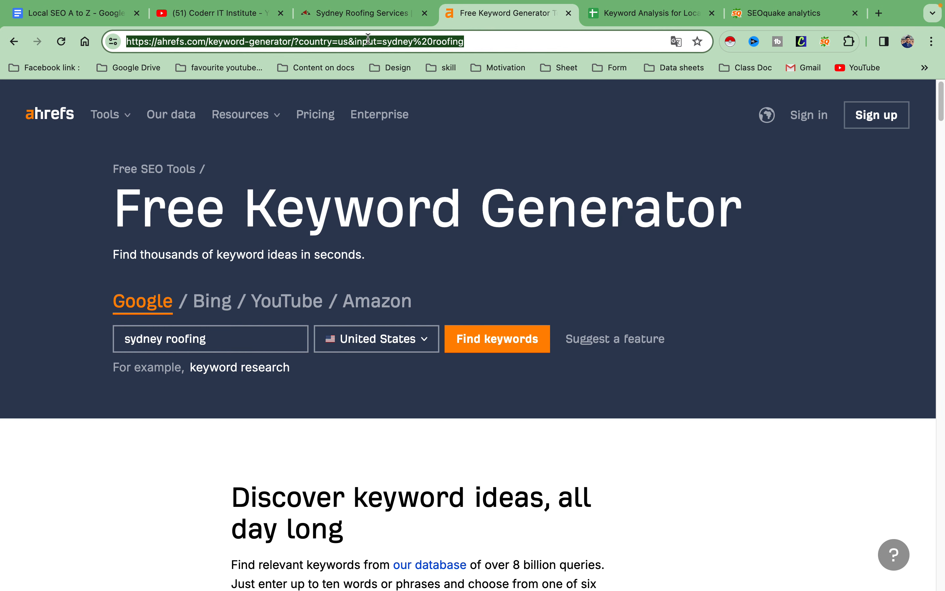
left_click(499, 41)
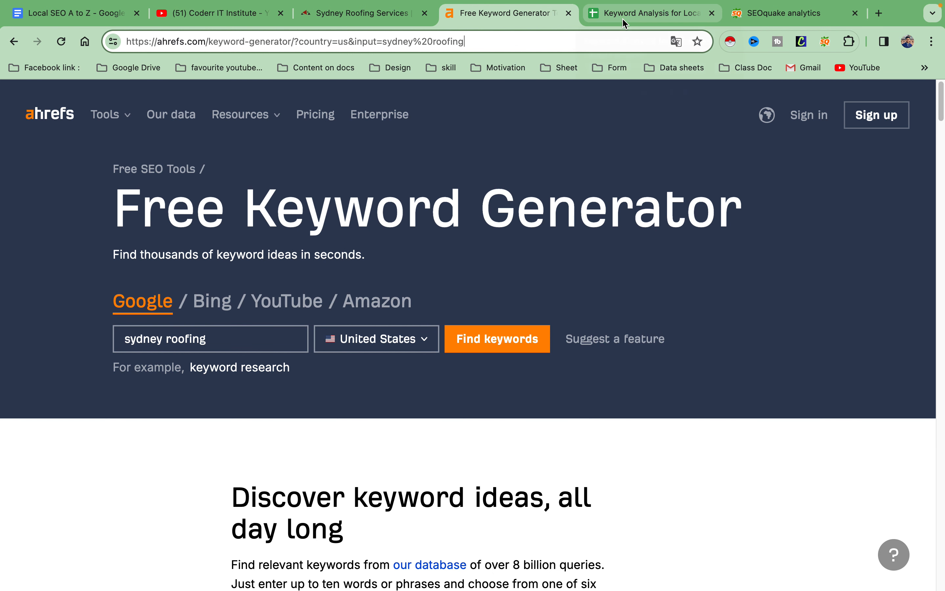
left_click(636, 16)
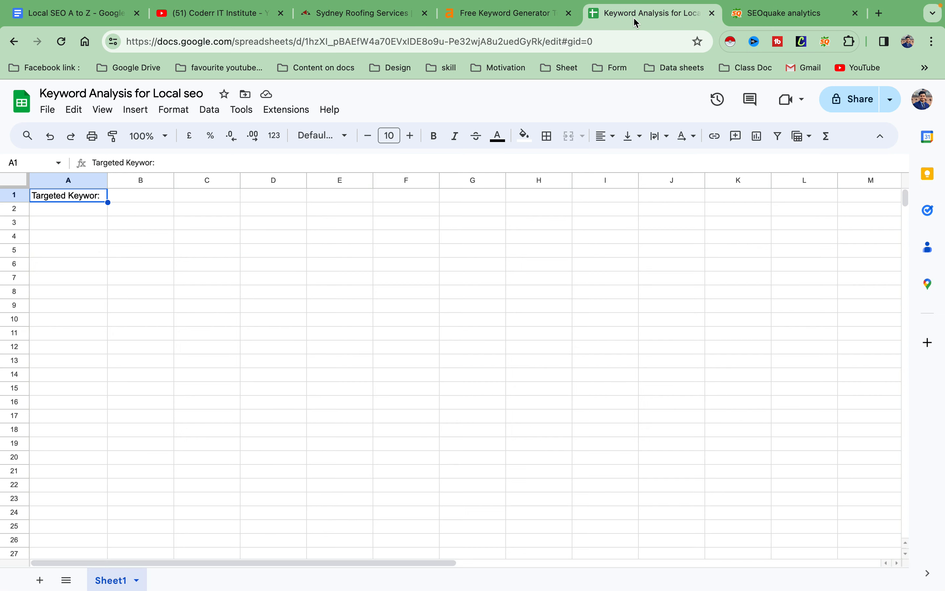
double_click(62, 210)
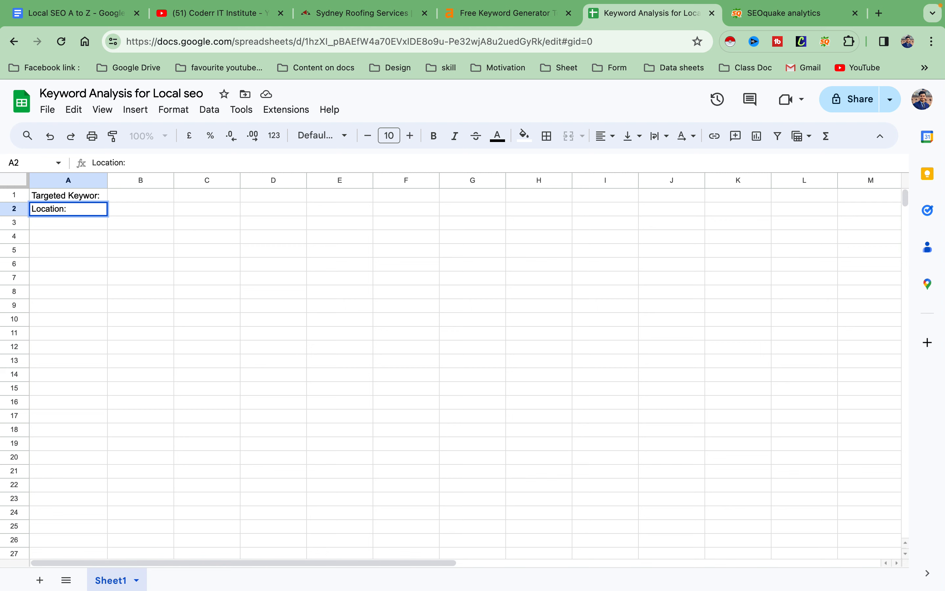
- Review the Sydney Roofers homepage and its SEOquake Page Info report for the targeted keyword and location
left_click(346, 13)
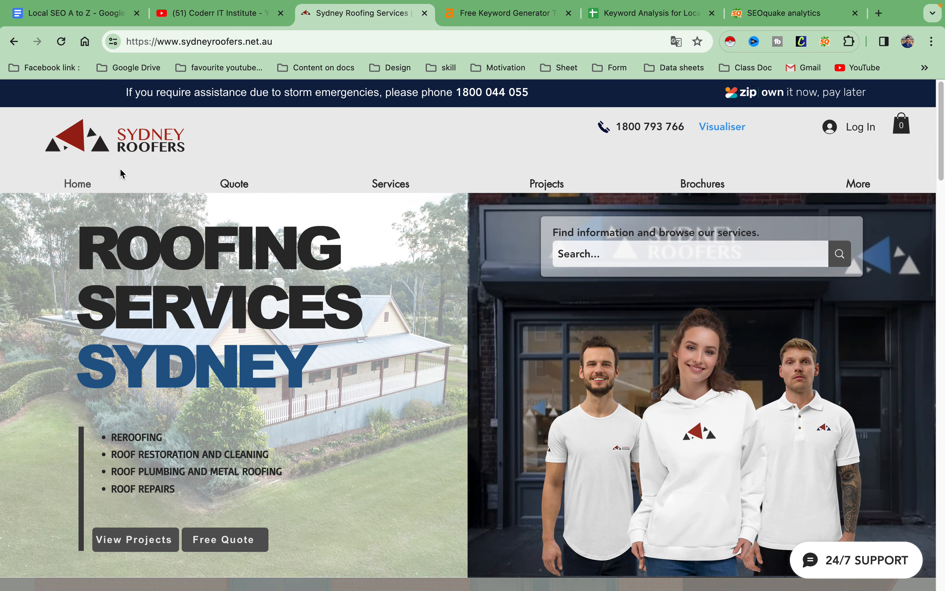
mouse_move(344, 184)
scroll(221, 247, "down", 2)
scroll(221, 247, "up", 2)
left_click(777, 13)
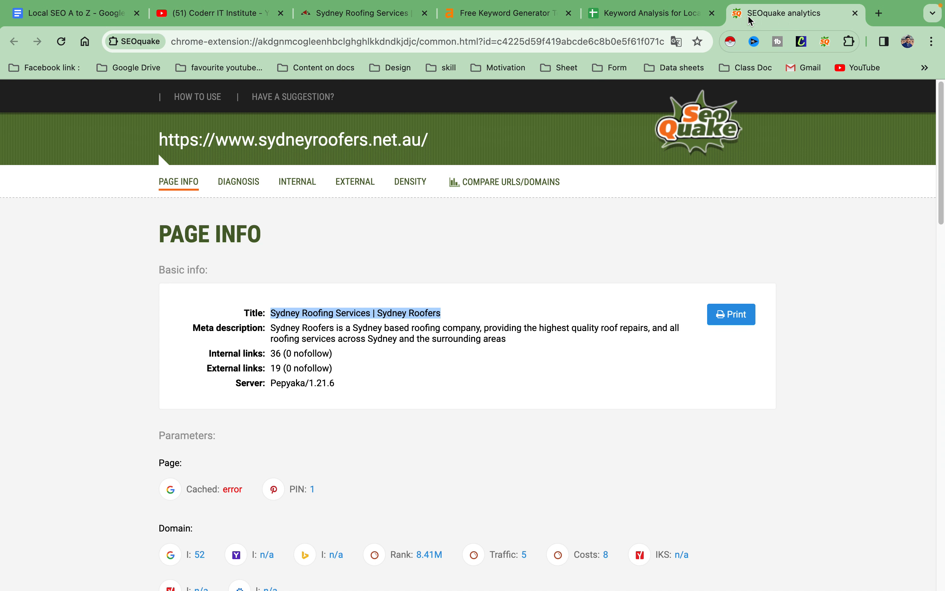
left_click(374, 381)
scroll(375, 397, "down", 10)
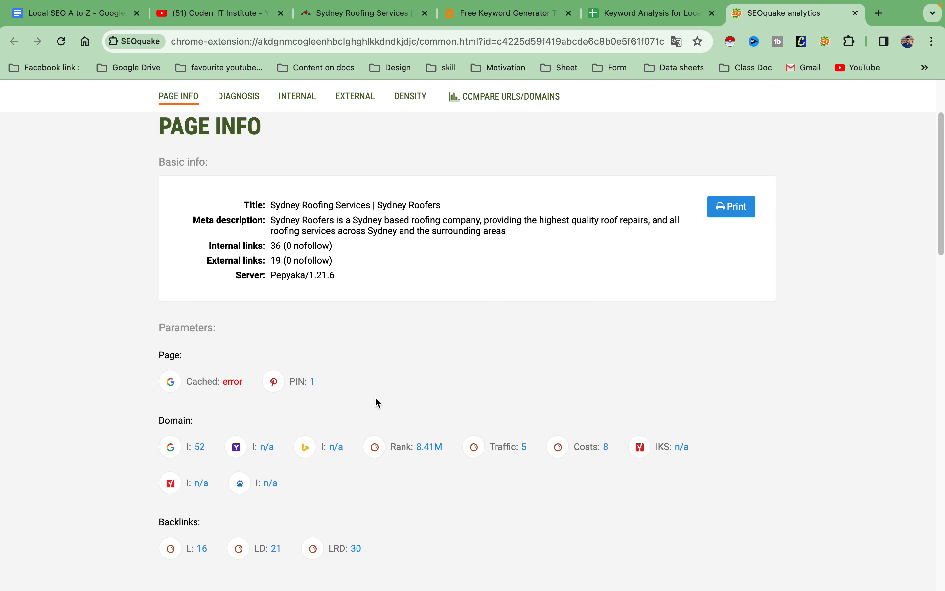
scroll(377, 396, "up", 15)
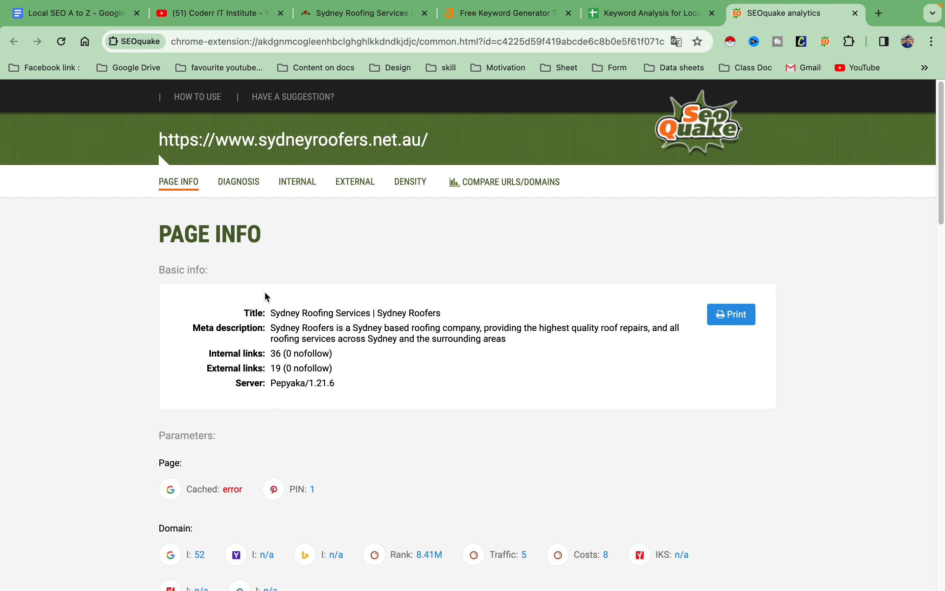
- Add the label "Quantity:" in cell A3 of the keyword analysis spreadsheet
left_click(612, 16)
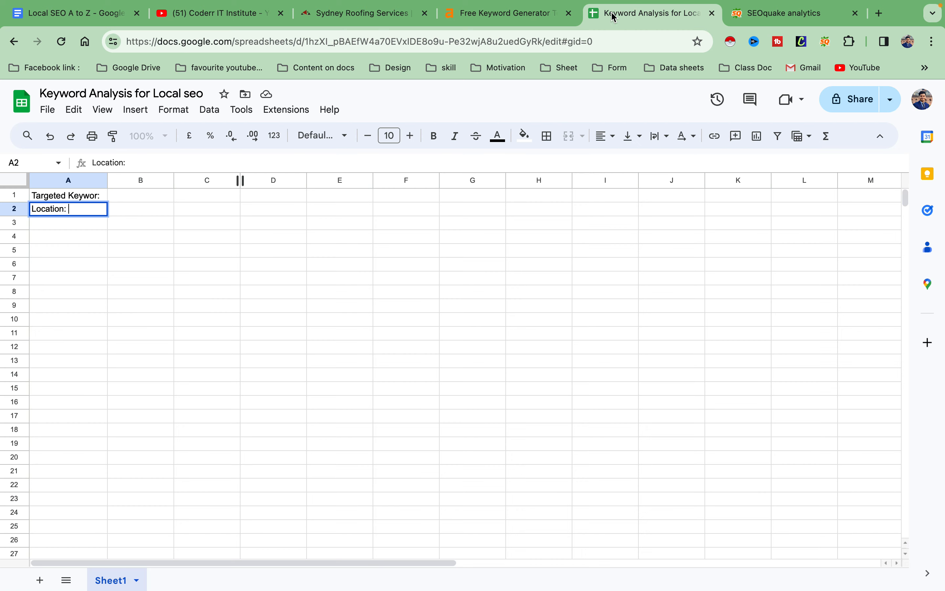
double_click(140, 210)
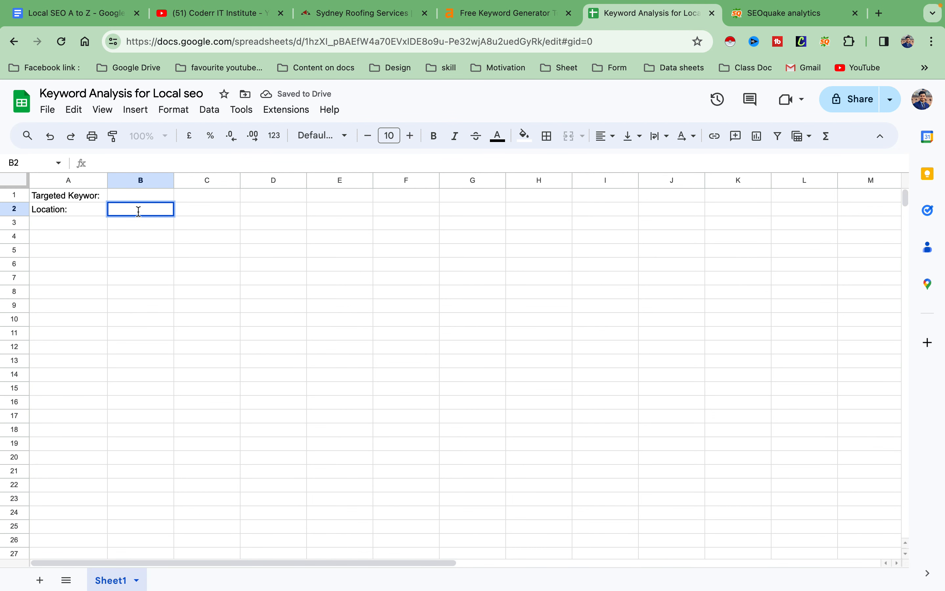
left_click(137, 201)
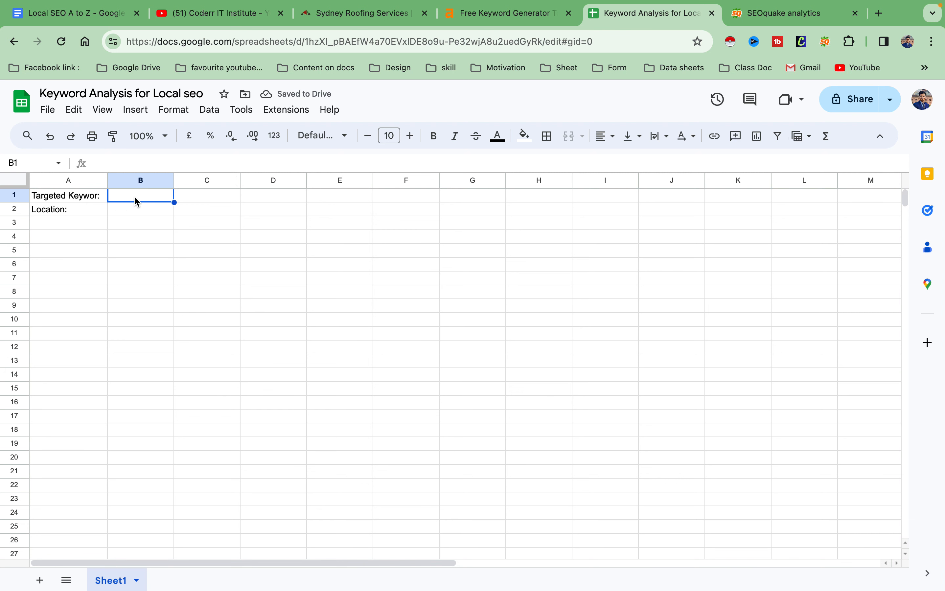
double_click(60, 226)
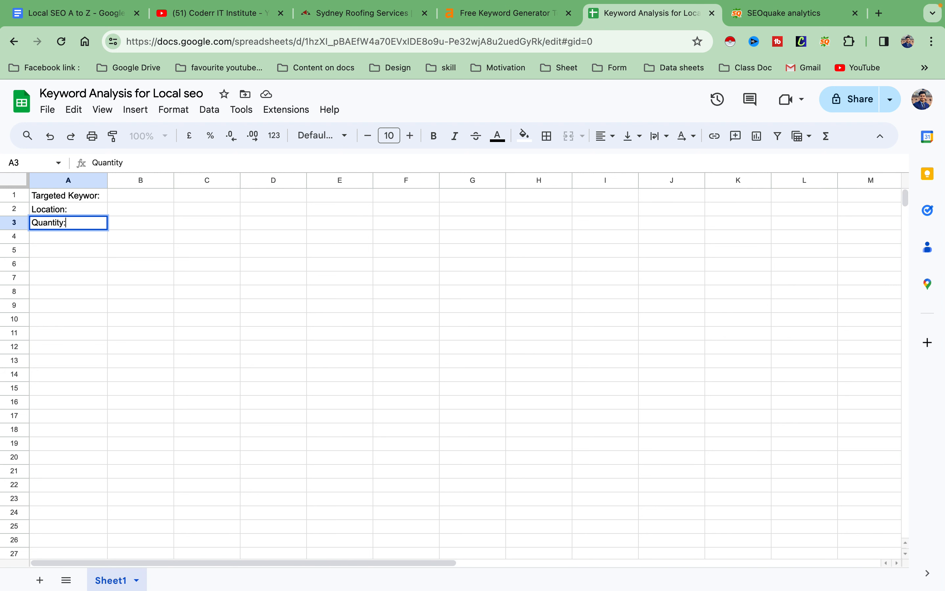
left_click(134, 230)
left_click(47, 268)
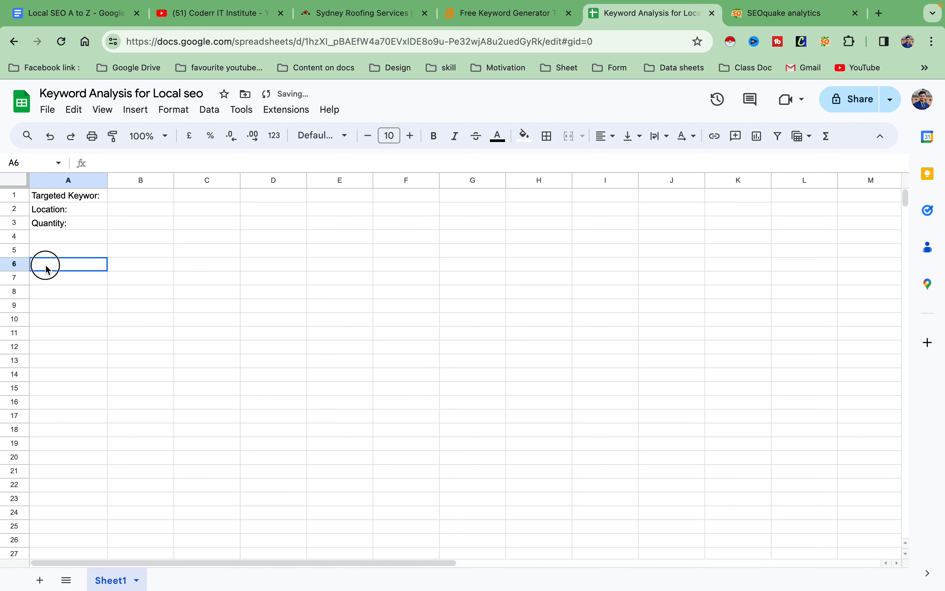
left_click(154, 268)
left_click(200, 269)
left_click(274, 269)
left_click(355, 270)
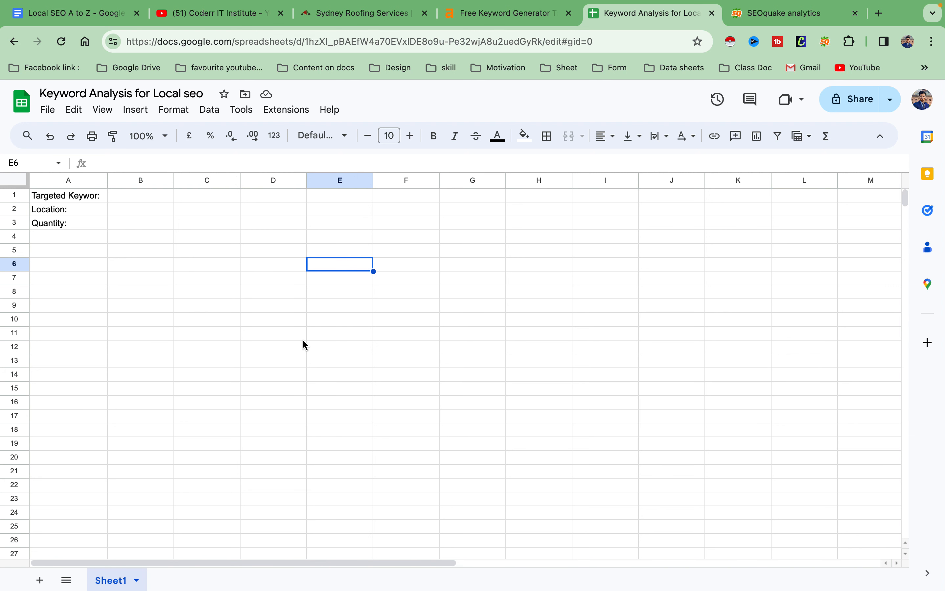
scroll(309, 363, "down", 1)
scroll(309, 362, "up", 1)
left_click(287, 276)
left_click(375, 276)
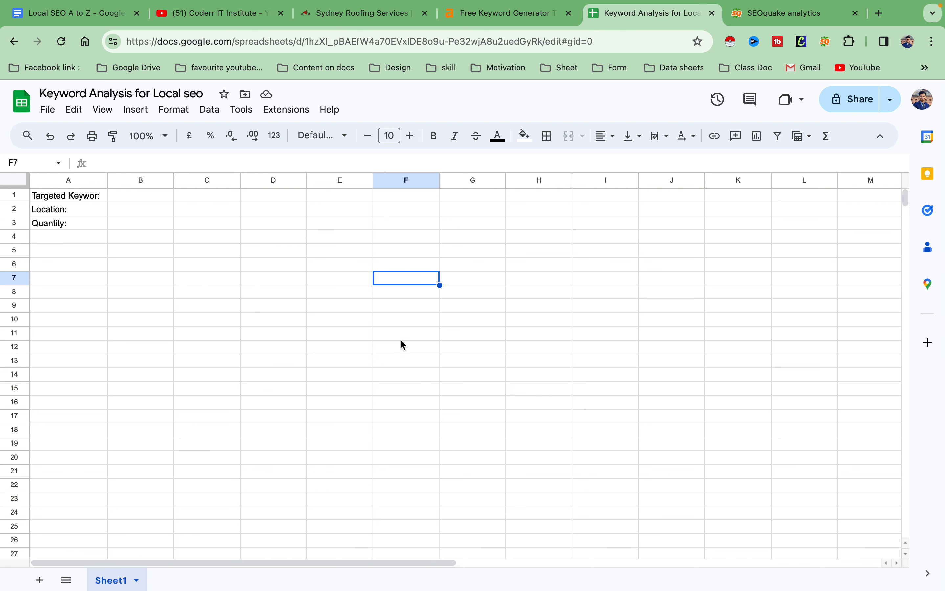
left_click(470, 237)
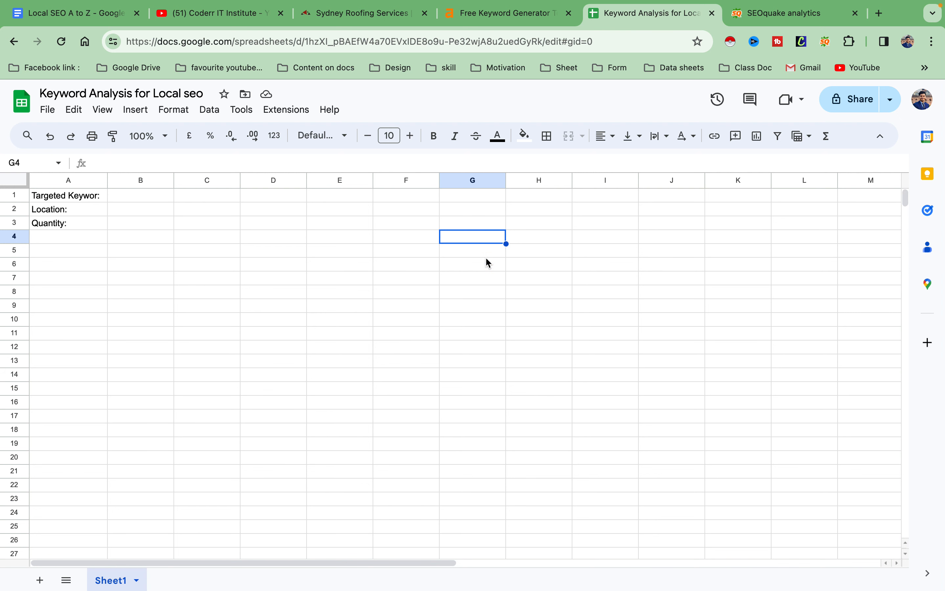
left_click(495, 270)
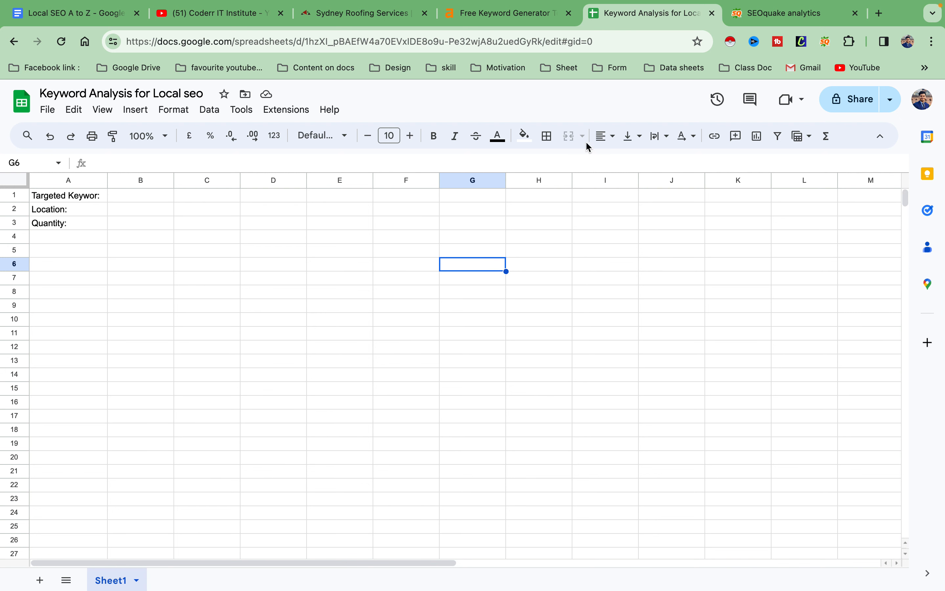
- Copy only the phrase "Sydney Roofing Services" from the page title in the SEOquake report
left_click(368, 15)
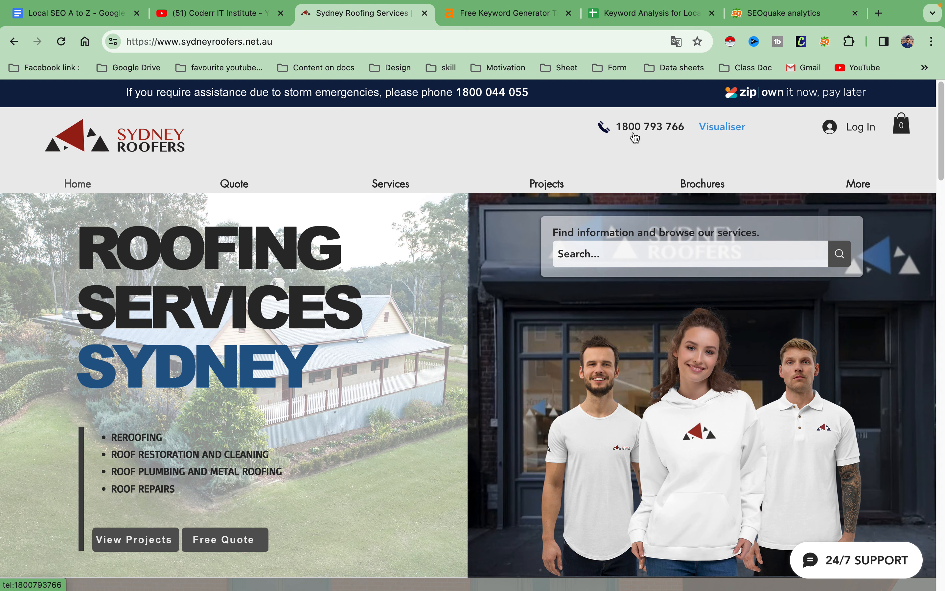
left_click(769, 15)
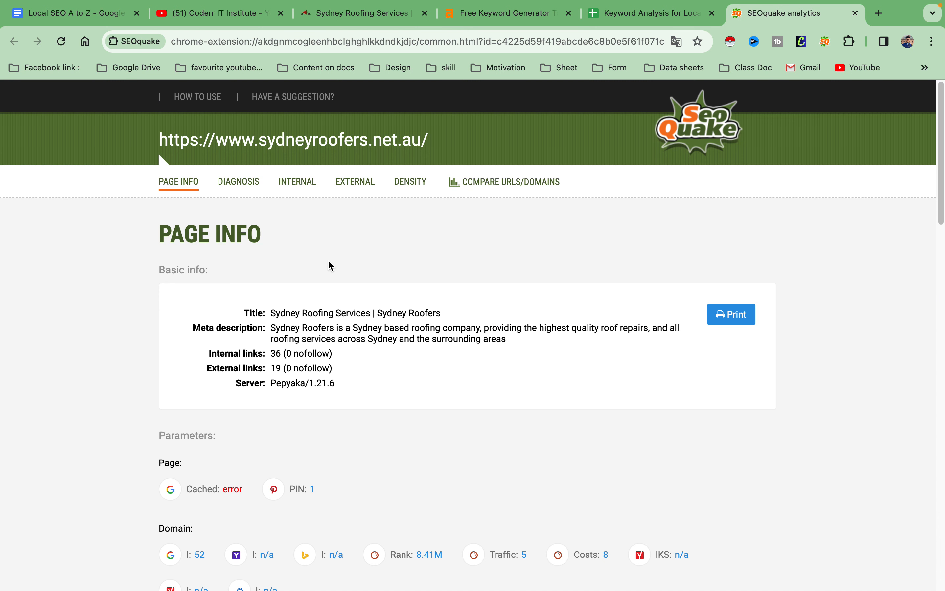
triple_click(305, 314)
right_click(307, 313)
left_click(349, 344)
left_click(317, 310)
left_click_drag(273, 313, 371, 317)
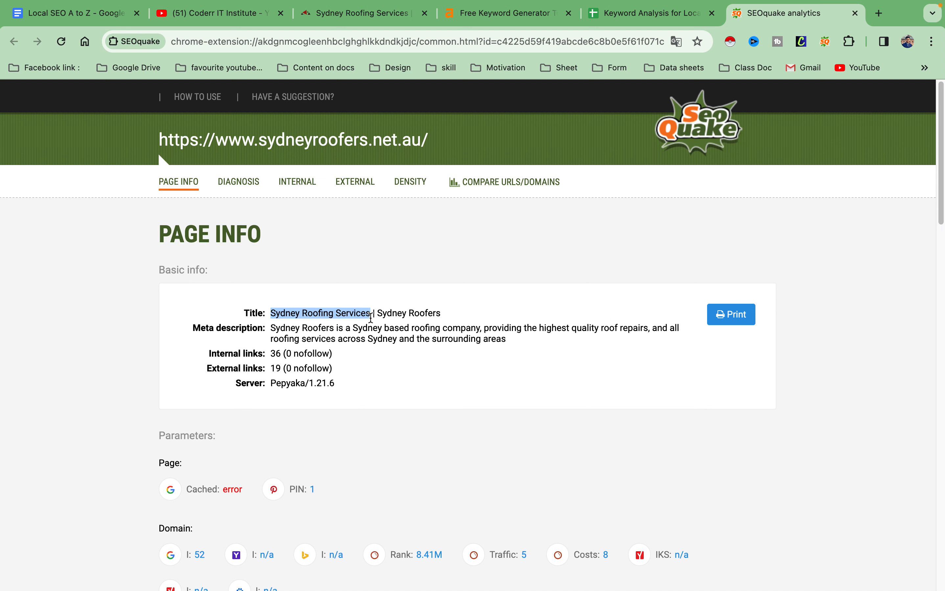
right_click(355, 314)
left_click(392, 337)
- Replace the keyword in the Ahrefs Free Keyword Generator with the copied phrase "Sydney Roofing Services"
left_click(495, 14)
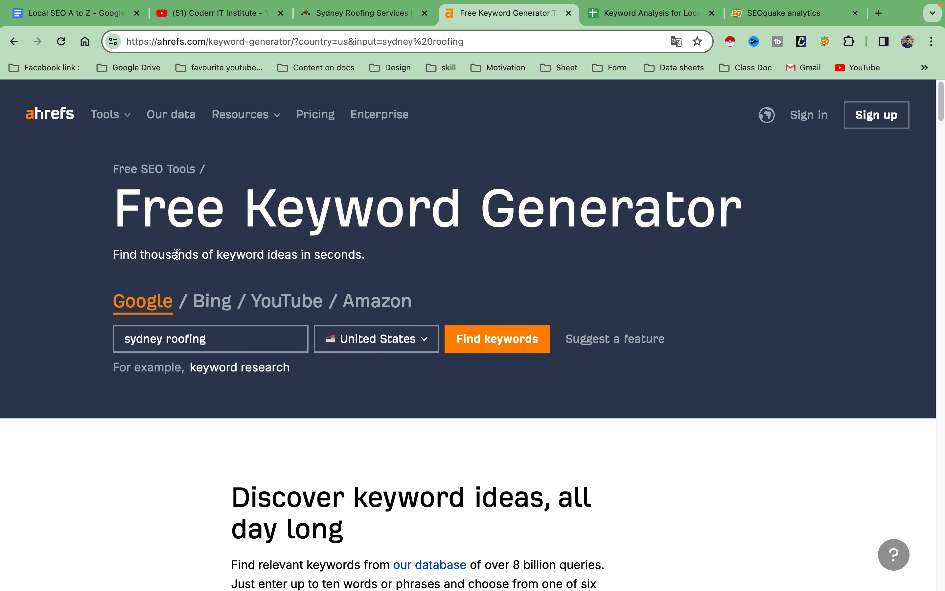
triple_click(184, 342)
right_click(184, 341)
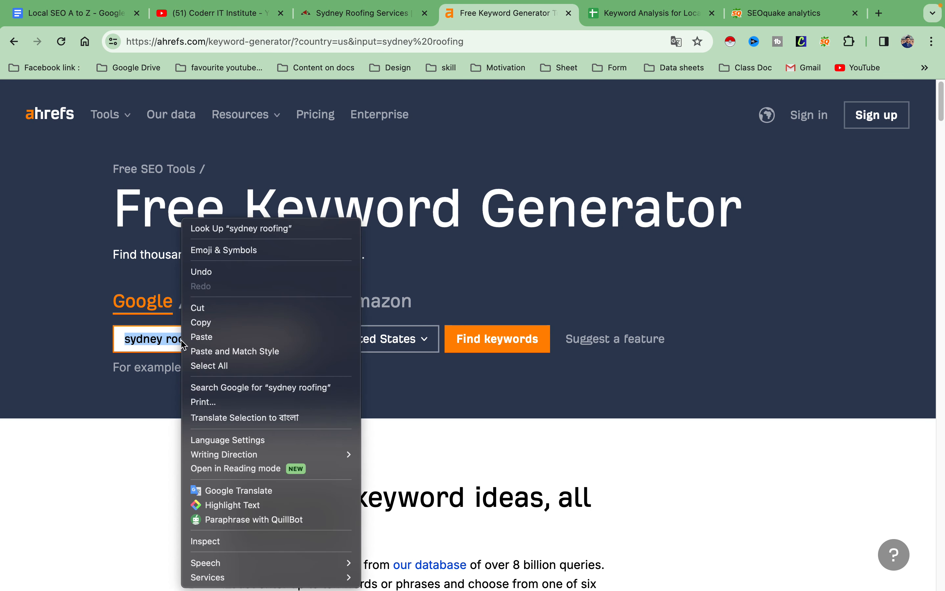
left_click(200, 337)
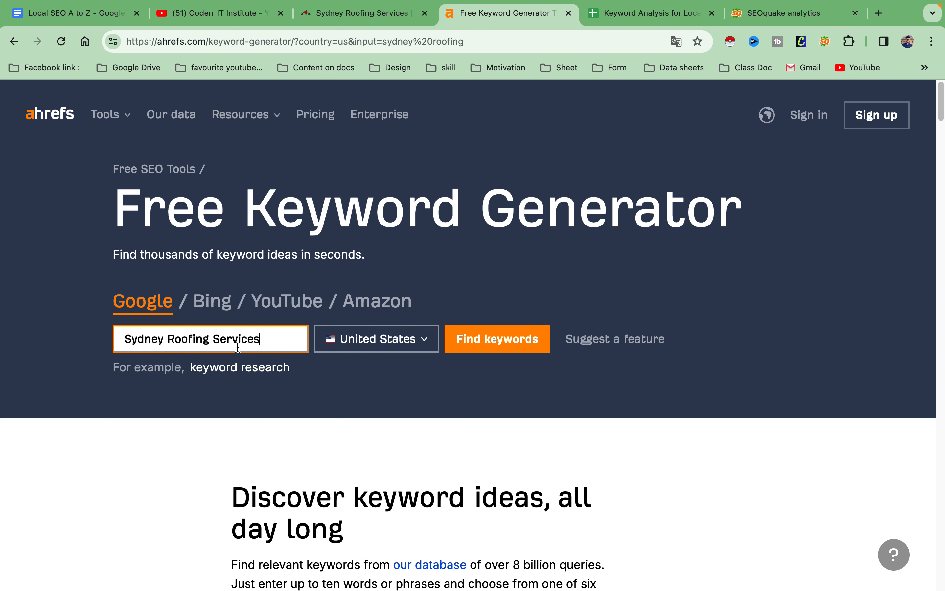
- Set the keyword generator's country to Australia and find keyword ideas for the phrase
left_click(424, 340)
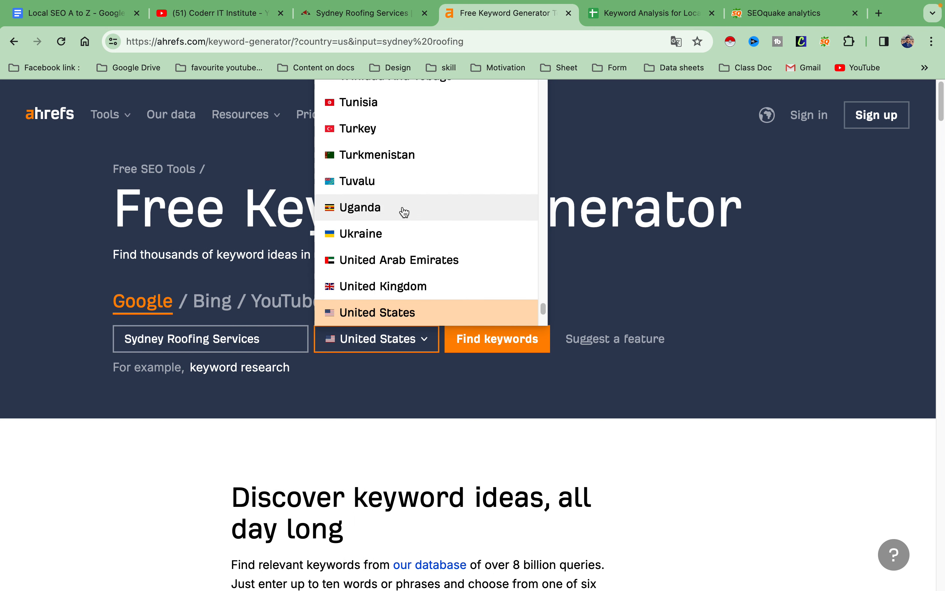
scroll(393, 184, "up", 20)
scroll(395, 209, "up", 20)
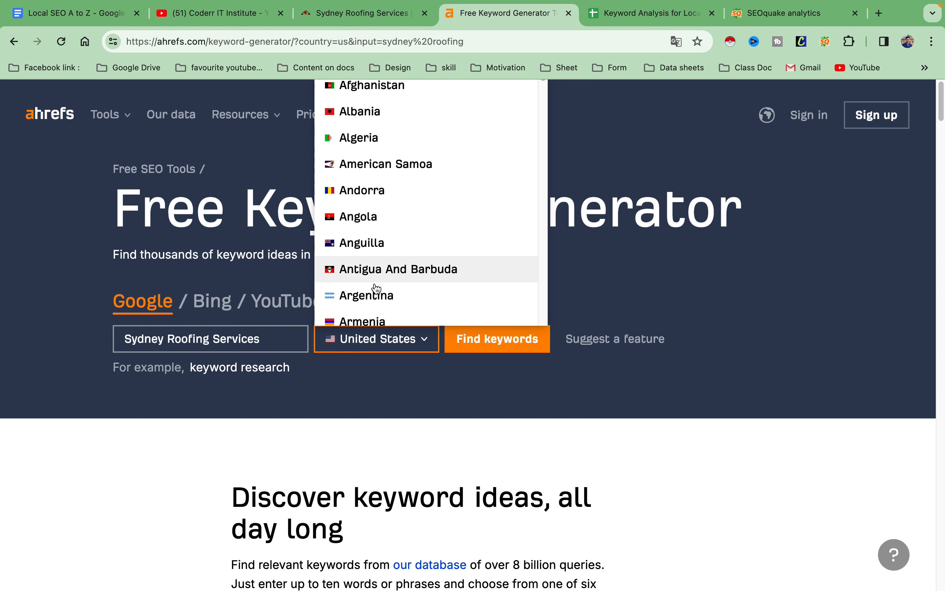
scroll(389, 236, "down", 4)
scroll(390, 237, "down", 1)
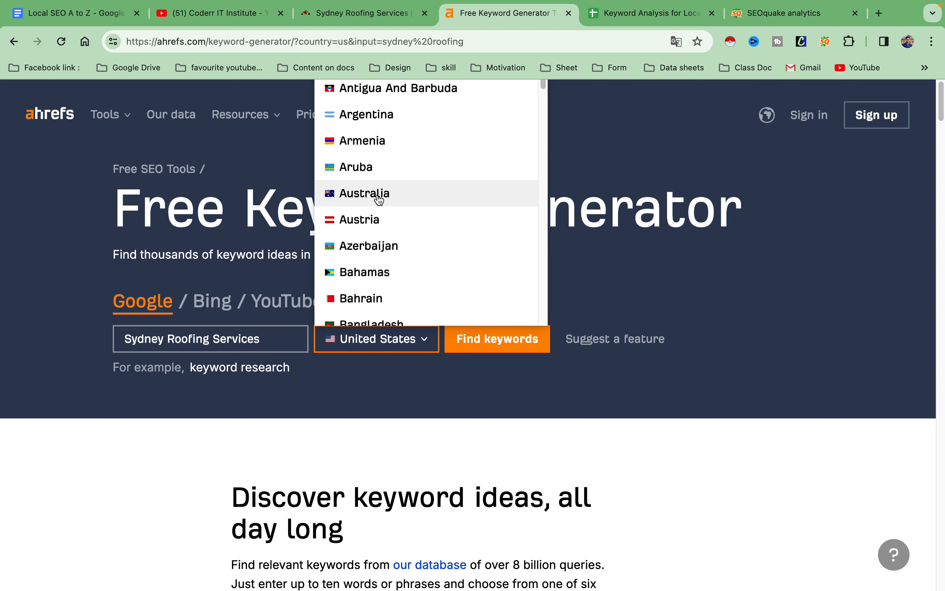
left_click(379, 198)
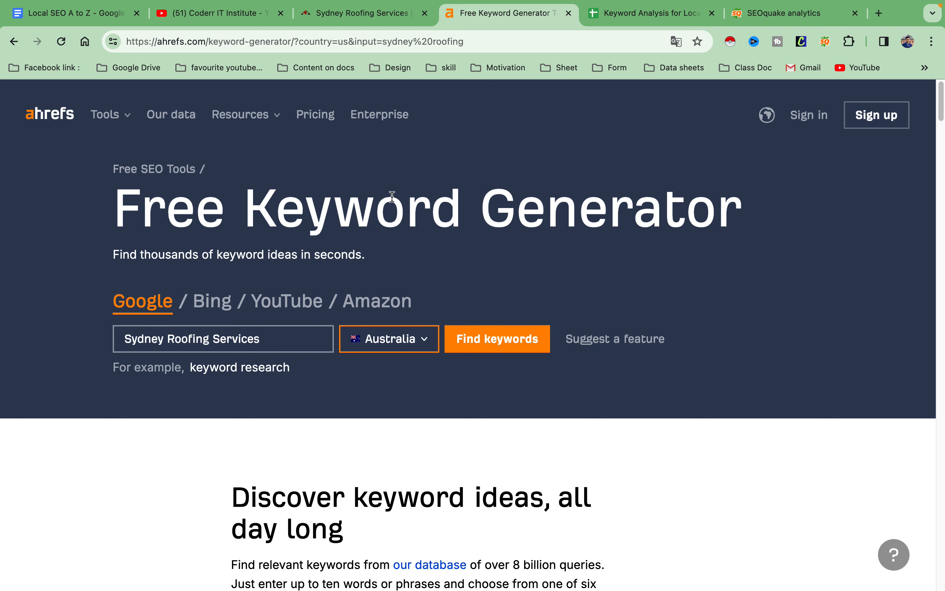
left_click(483, 349)
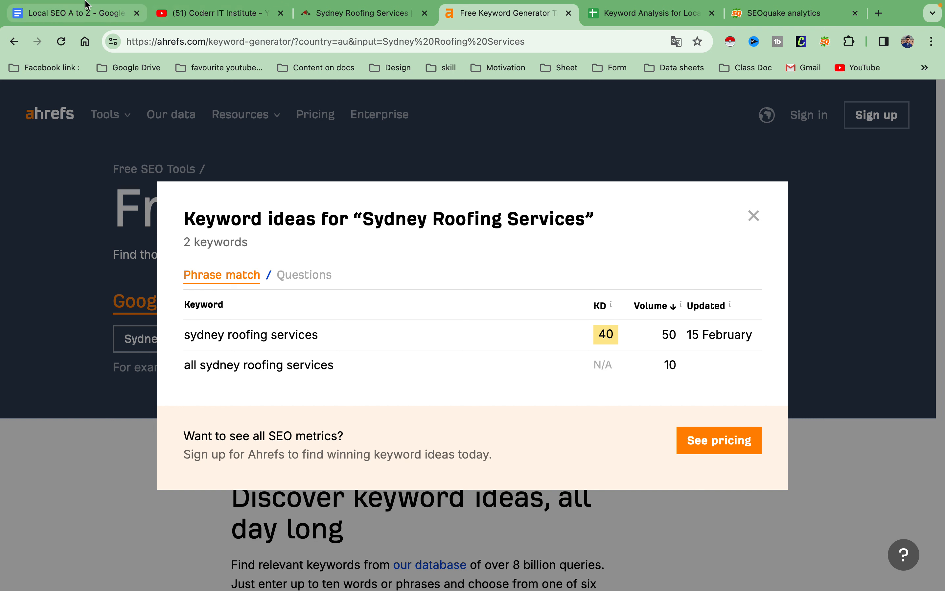
- Start IPEVO Annotator over the keyword results and choose the pen with red ink
mouse_move(385, 586)
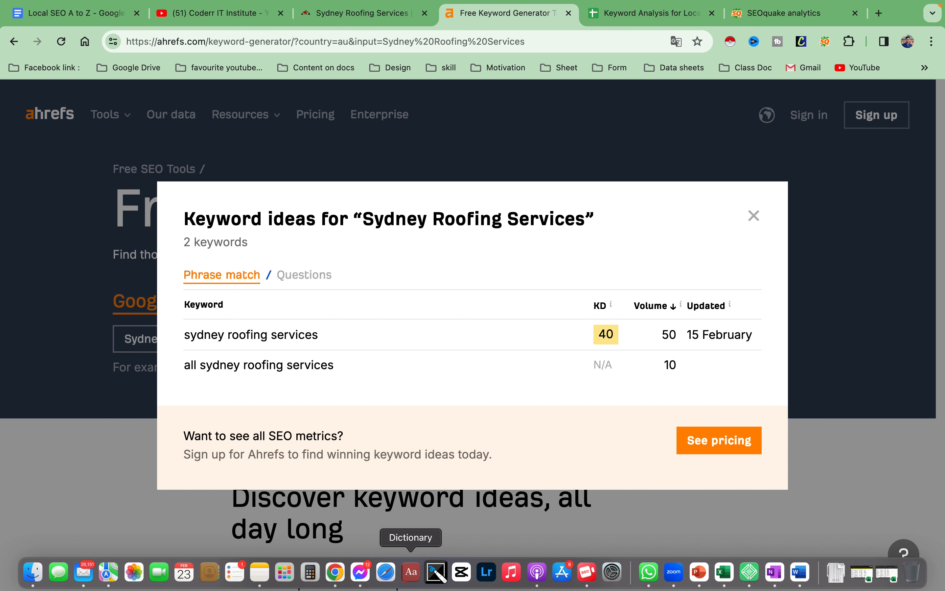
left_click(431, 582)
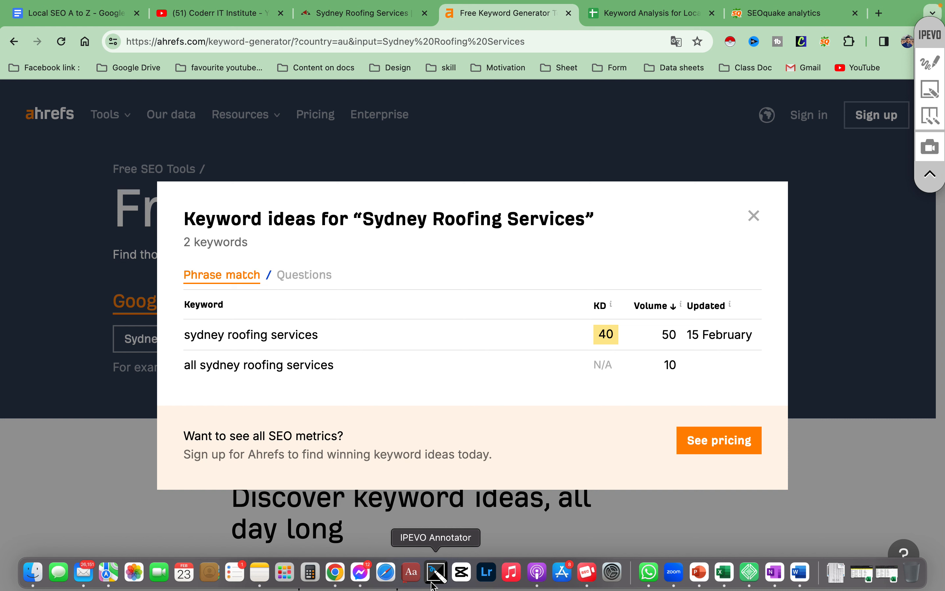
left_click(930, 62)
left_click(931, 87)
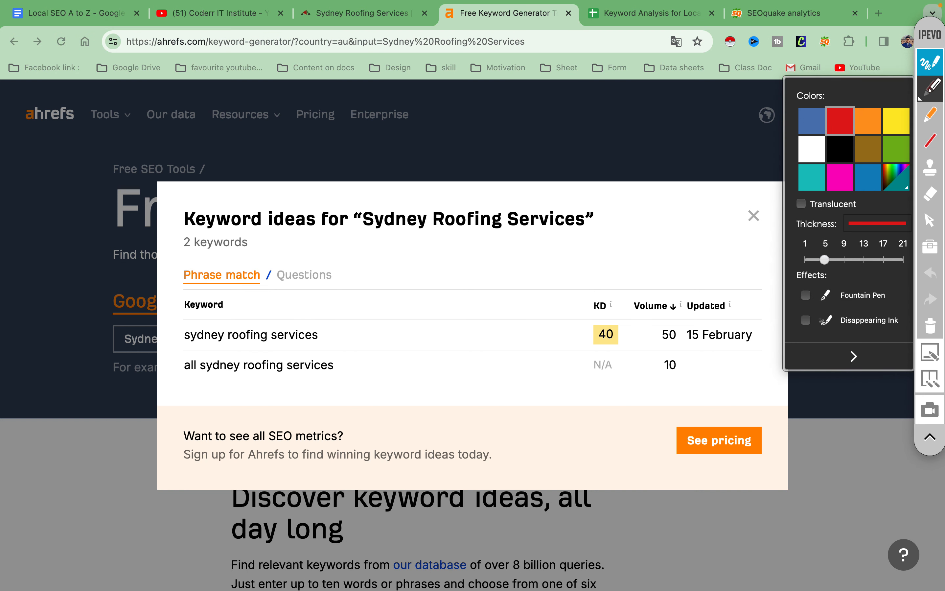
left_click(821, 131)
- Circle "sydney roofing services", its KD and its volume in red, draw a tick beside them and write "NO"
mouse_move(177, 318)
left_mouse_down()
mouse_move(332, 322)
mouse_move(316, 341)
mouse_move(168, 344)
mouse_move(175, 321)
left_mouse_up()
mouse_move(578, 304)
left_mouse_down()
mouse_move(614, 297)
mouse_move(622, 328)
mouse_move(577, 338)
mouse_move(573, 304)
left_mouse_up()
mouse_move(659, 291)
left_mouse_down()
mouse_move(630, 325)
mouse_move(672, 359)
mouse_move(680, 306)
mouse_move(660, 287)
left_mouse_up()
mouse_move(700, 316)
left_mouse_down()
mouse_move(710, 347)
mouse_move(749, 291)
left_mouse_up()
mouse_move(689, 263)
left_mouse_down()
mouse_move(728, 292)
mouse_move(711, 248)
mouse_move(747, 273)
left_mouse_up()
left_click_drag(725, 228, 749, 263)
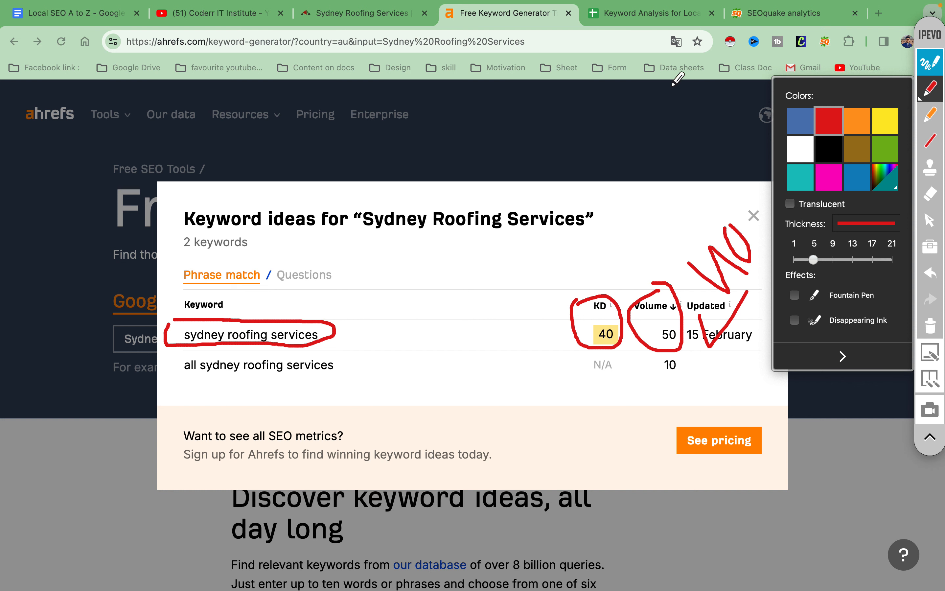
- Remove the red annotations and close IPEVO Annotator to return to the Ahrefs keyword ideas
mouse_move(613, 4)
left_click(505, 8)
left_click(508, 161)
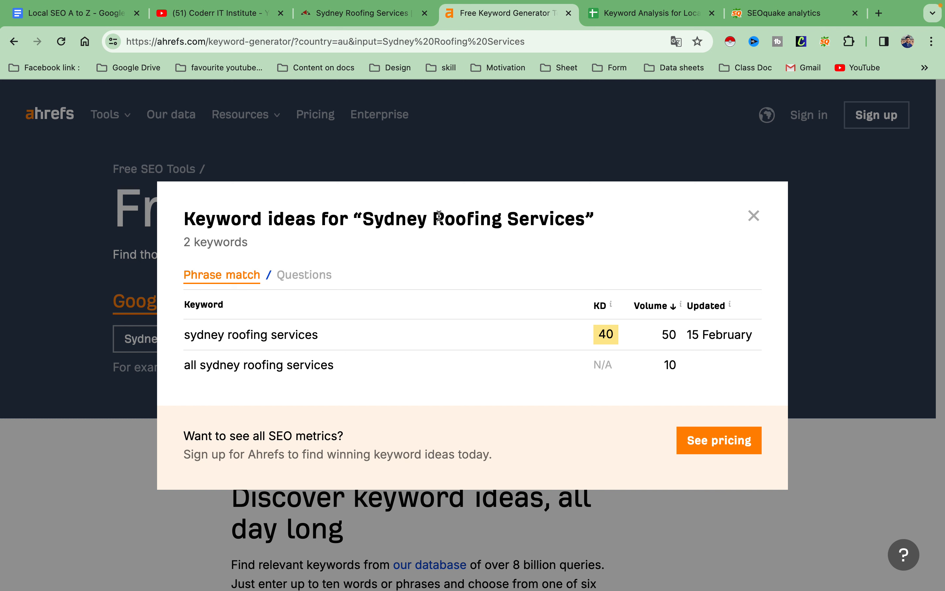
- Copy "Roofing Services" from the heading of the keyword ideas and close the results
left_click_drag(436, 217, 581, 221)
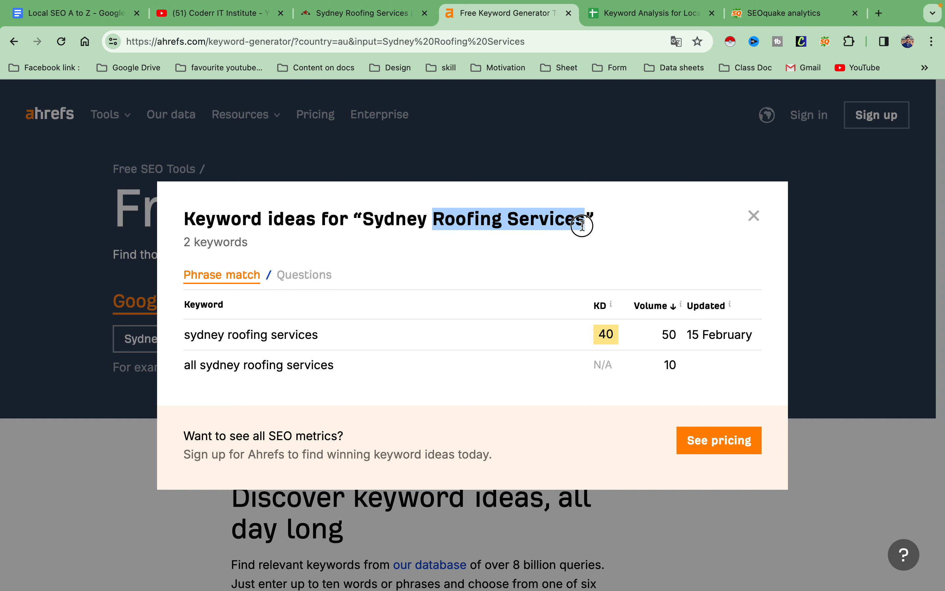
right_click(572, 224)
left_click(587, 250)
left_click(754, 217)
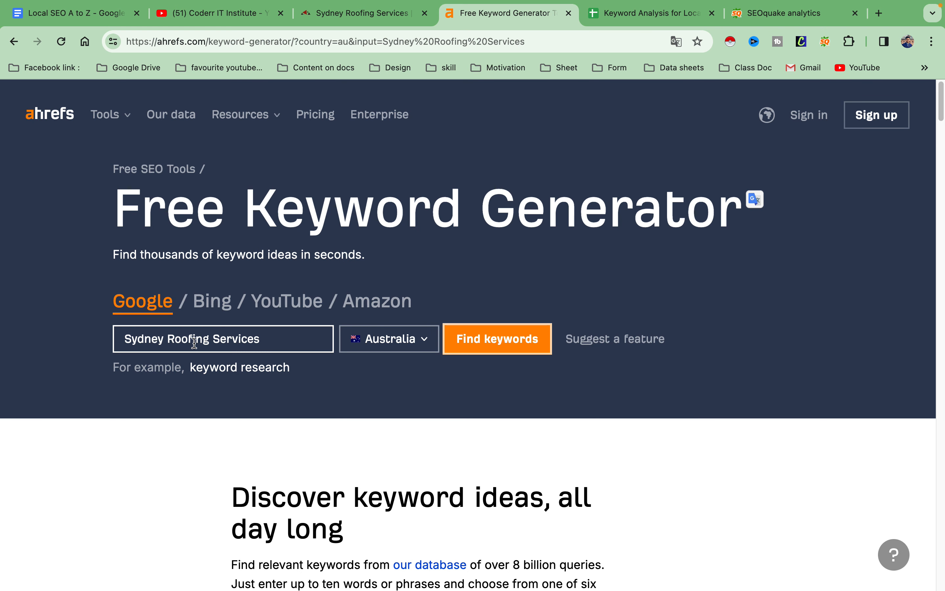
- Shorten the search phrase to "Roofing Services" and find its keyword ideas for Australia
left_click(173, 340)
key("BackSpace")
key("BackSpace")
key("BackSpace")
key("BackSpace")
key("BackSpace")
key("BackSpace")
key("BackSpace")
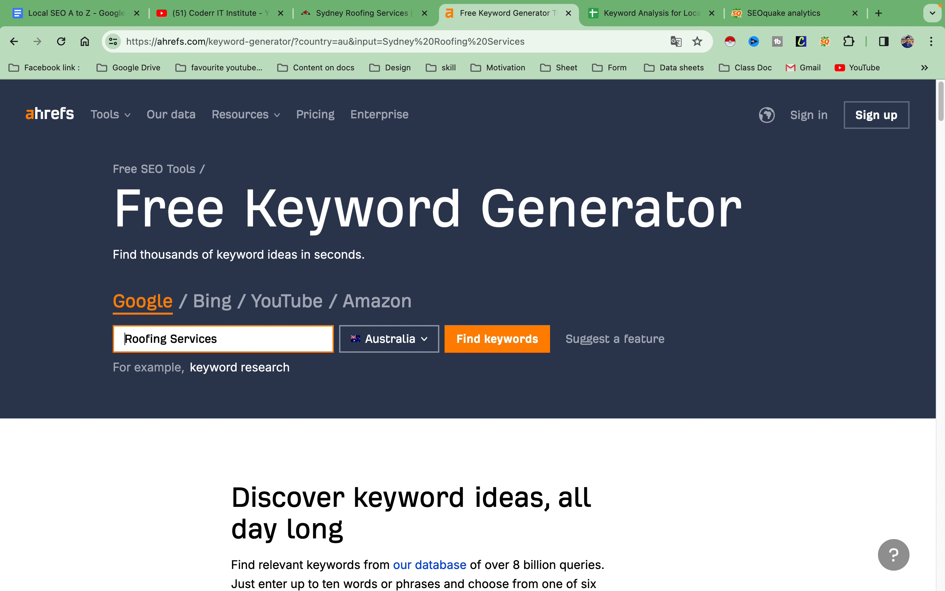
left_click(490, 340)
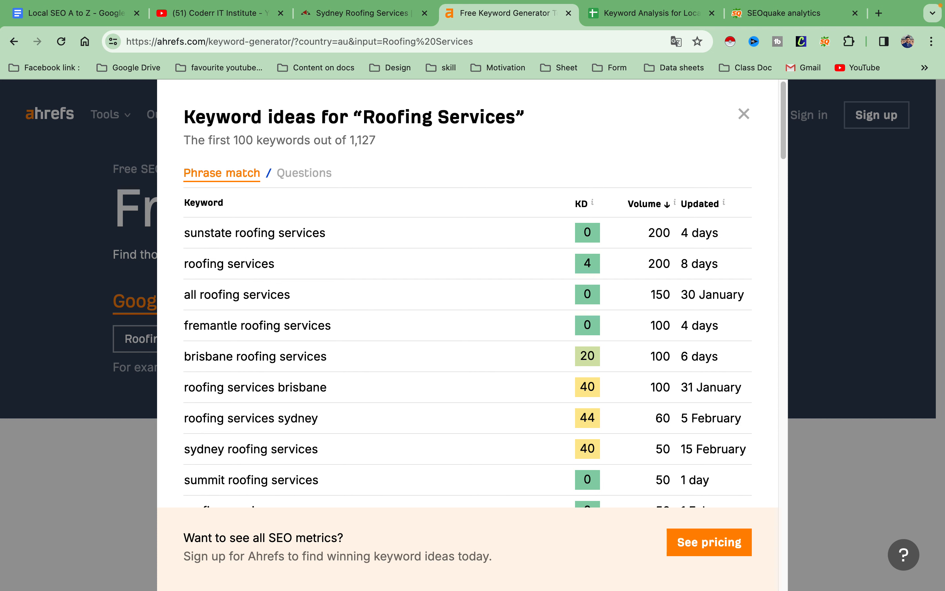
- Start IPEVO Annotator over the "Roofing Services" keyword ideas and choose the red pen
mouse_move(462, 585)
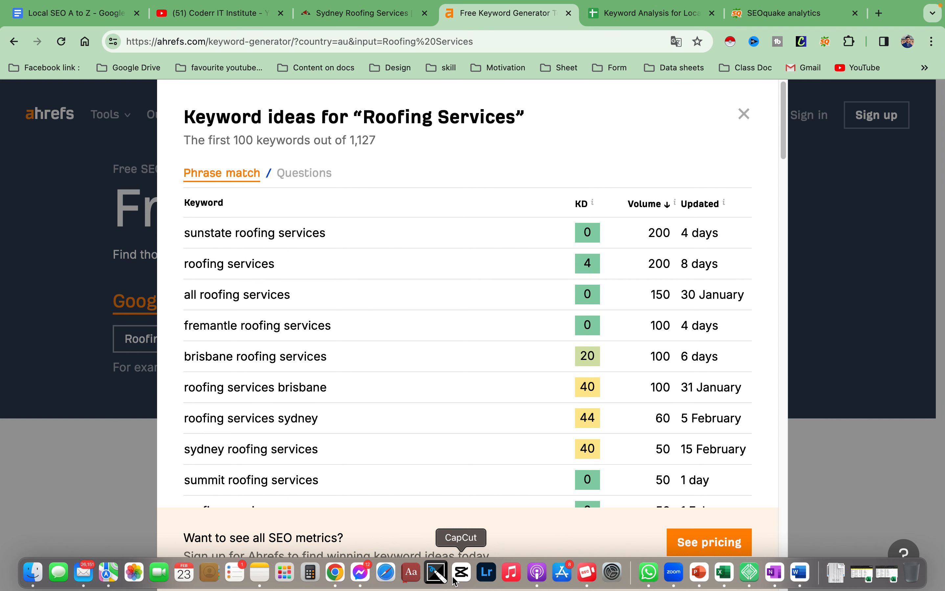
left_click(437, 573)
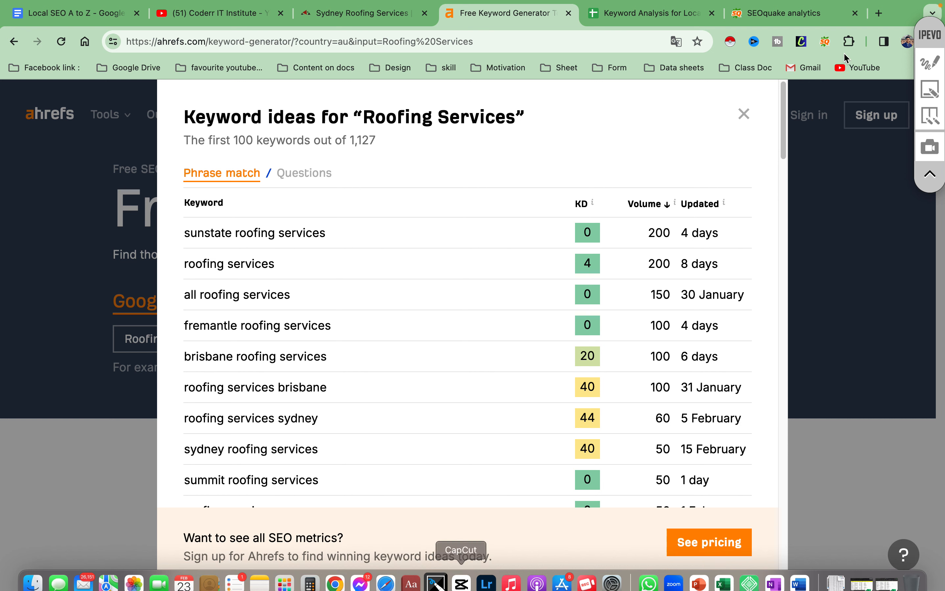
left_click(931, 62)
left_click(931, 89)
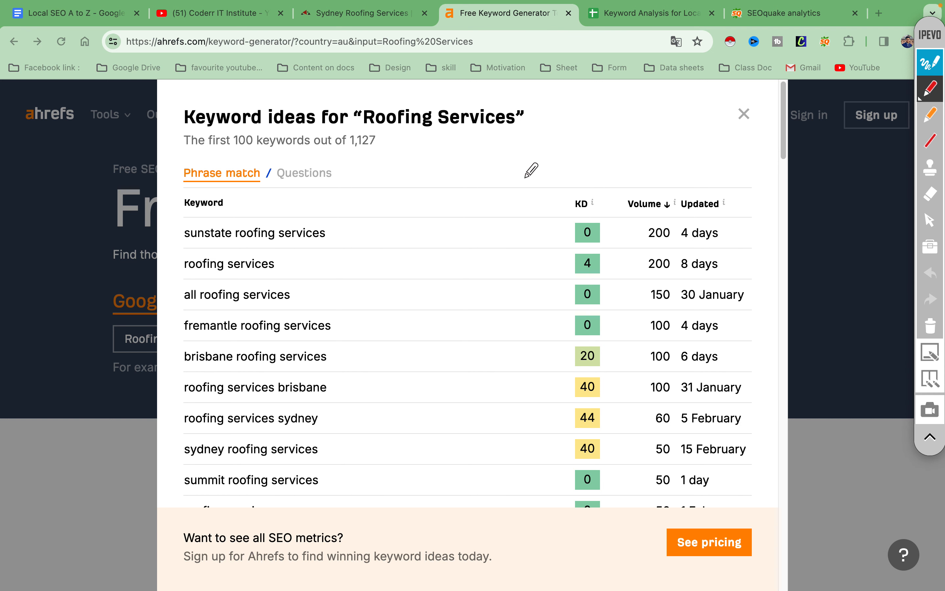
- Tick "sunstate roofing services" and "roofing services" in red and circle the KD and volume of both keywords
mouse_move(166, 233)
left_mouse_down()
mouse_move(179, 240)
mouse_move(222, 217)
left_mouse_up()
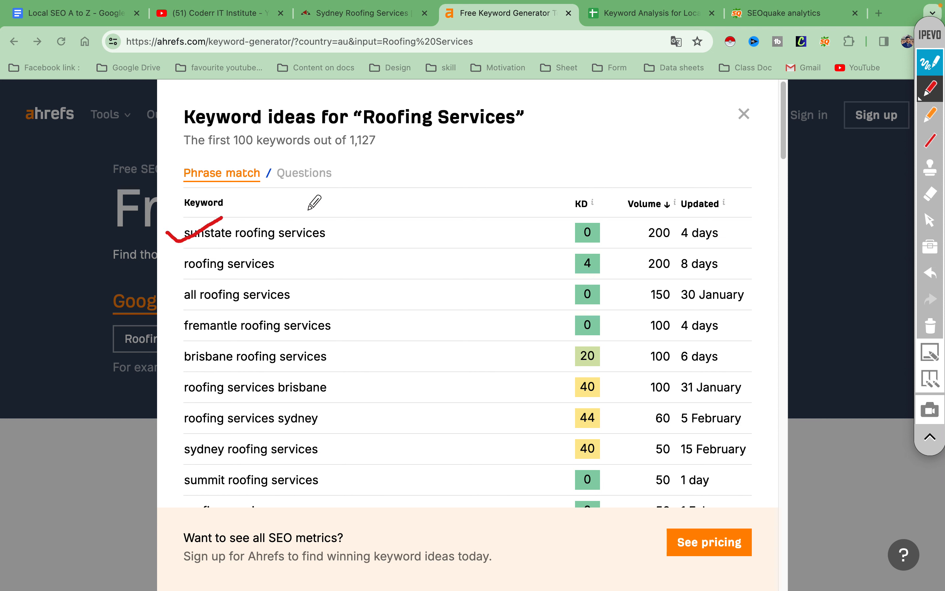
mouse_move(568, 201)
left_mouse_down()
mouse_move(600, 198)
mouse_move(606, 238)
mouse_move(578, 243)
mouse_move(564, 221)
mouse_move(572, 196)
left_mouse_up()
mouse_move(638, 221)
left_mouse_down()
mouse_move(640, 244)
mouse_move(730, 231)
mouse_move(629, 223)
left_mouse_up()
left_click_drag(333, 234, 396, 198)
mouse_move(149, 267)
left_mouse_down()
mouse_move(173, 281)
mouse_move(211, 258)
left_mouse_up()
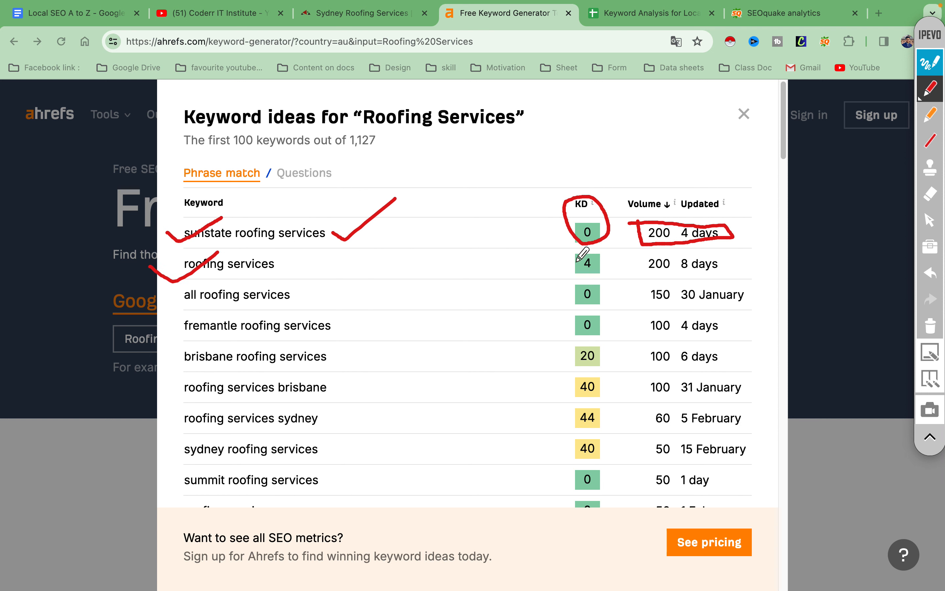
mouse_move(578, 256)
left_mouse_down()
mouse_move(597, 264)
mouse_move(578, 271)
mouse_move(580, 256)
left_mouse_up()
mouse_move(644, 250)
left_mouse_down()
mouse_move(666, 253)
mouse_move(676, 268)
mouse_move(643, 274)
mouse_move(645, 252)
left_mouse_up()
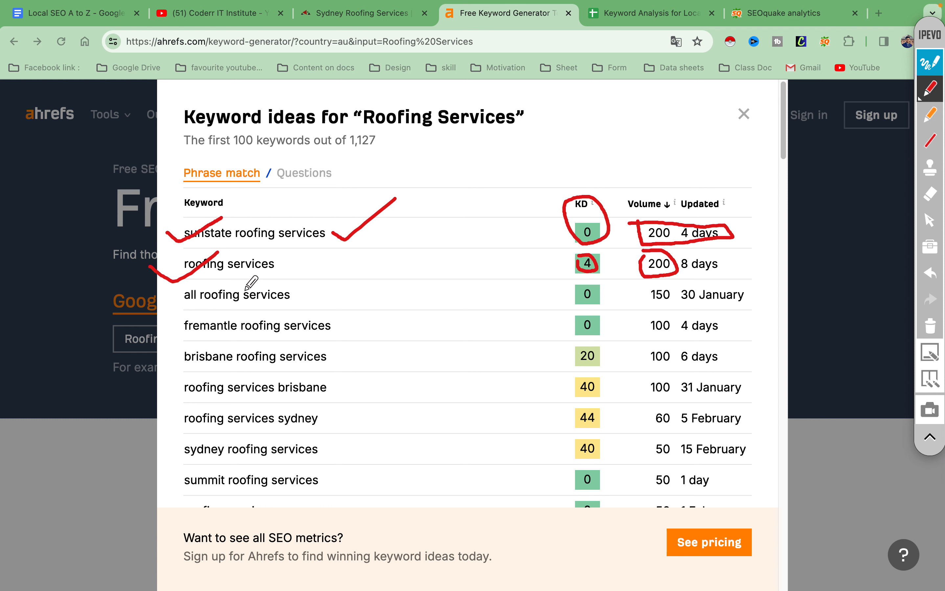
- Mark the "all roofing services" and "fremantle roofing services" rows in red, and outline the KD and volume values of the rows below
left_click_drag(161, 301, 205, 287)
left_click_drag(523, 306, 571, 296)
mouse_move(644, 297)
left_mouse_down()
mouse_move(669, 286)
mouse_move(678, 296)
mouse_move(659, 308)
mouse_move(645, 287)
left_mouse_up()
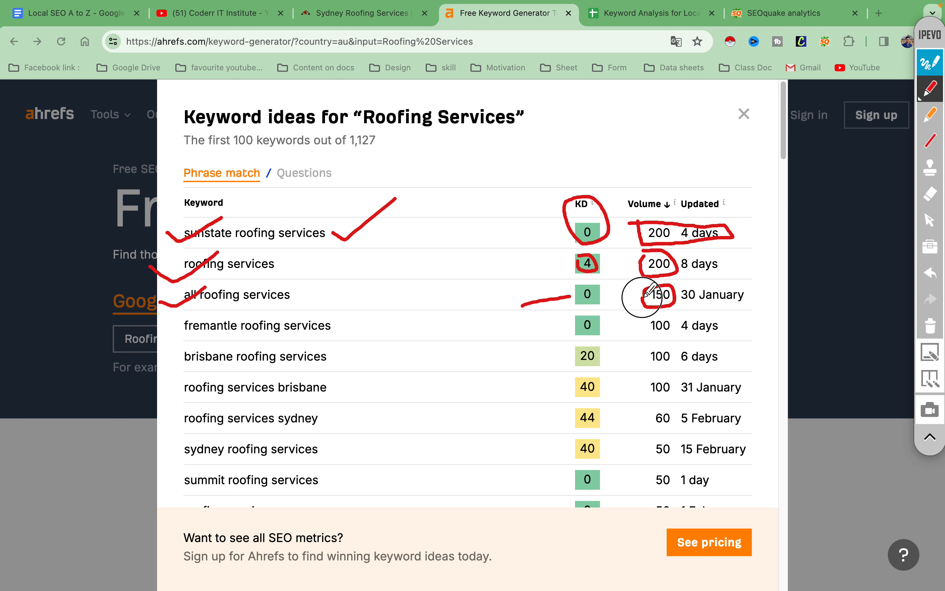
left_click_drag(151, 329, 183, 322)
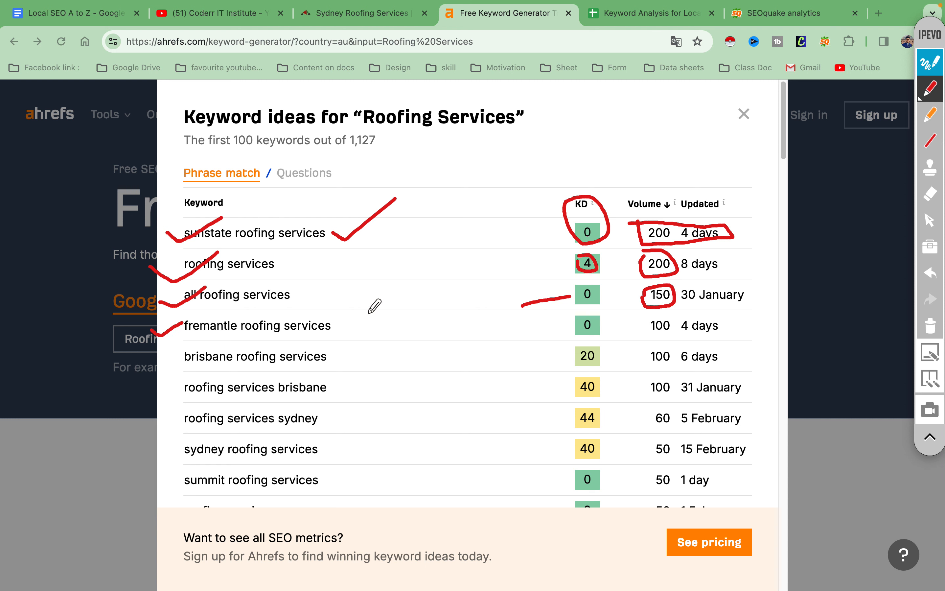
left_click_drag(554, 321, 651, 320)
left_click_drag(552, 353, 561, 485)
mouse_move(563, 347)
left_mouse_down()
mouse_move(604, 343)
mouse_move(622, 494)
mouse_move(551, 463)
left_mouse_up()
mouse_move(639, 355)
left_mouse_down()
mouse_move(640, 490)
mouse_move(664, 504)
mouse_move(682, 351)
mouse_move(664, 342)
mouse_move(642, 352)
left_mouse_up()
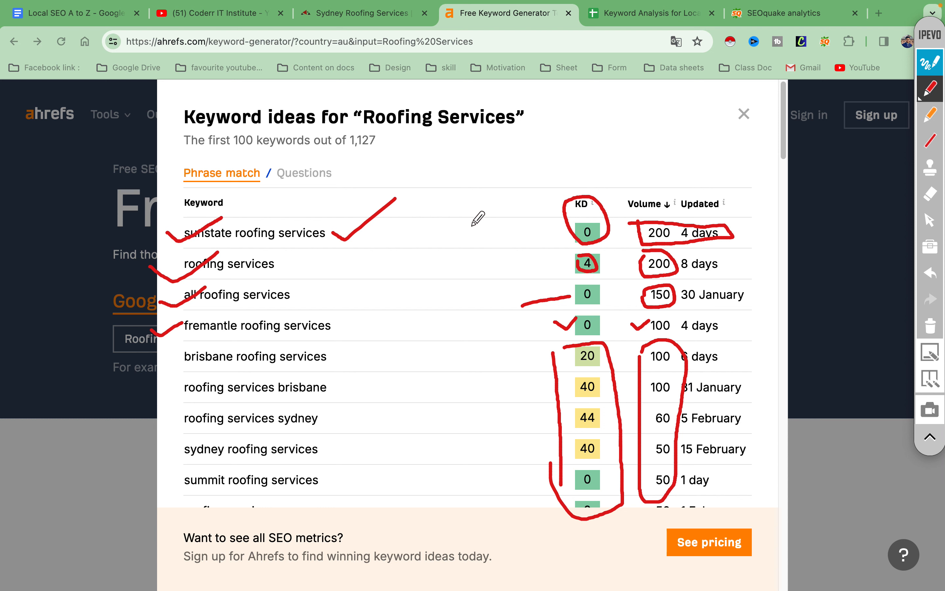
- Draw two red ticks beside the first KD value, outline the whole keyword list and quit IPEVO Annotator
mouse_move(466, 224)
left_mouse_down()
mouse_move(493, 225)
mouse_move(536, 170)
left_mouse_up()
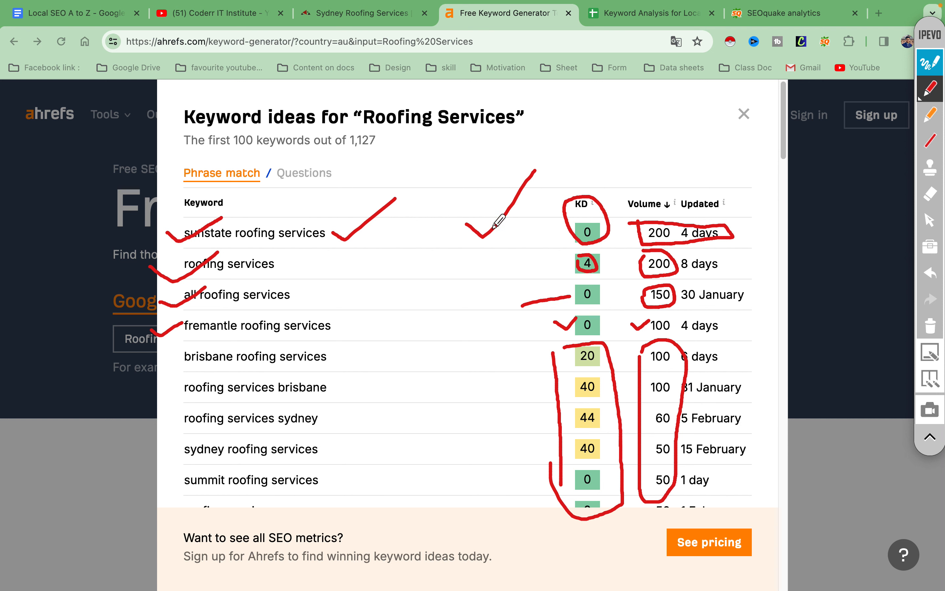
left_click_drag(491, 224, 559, 167)
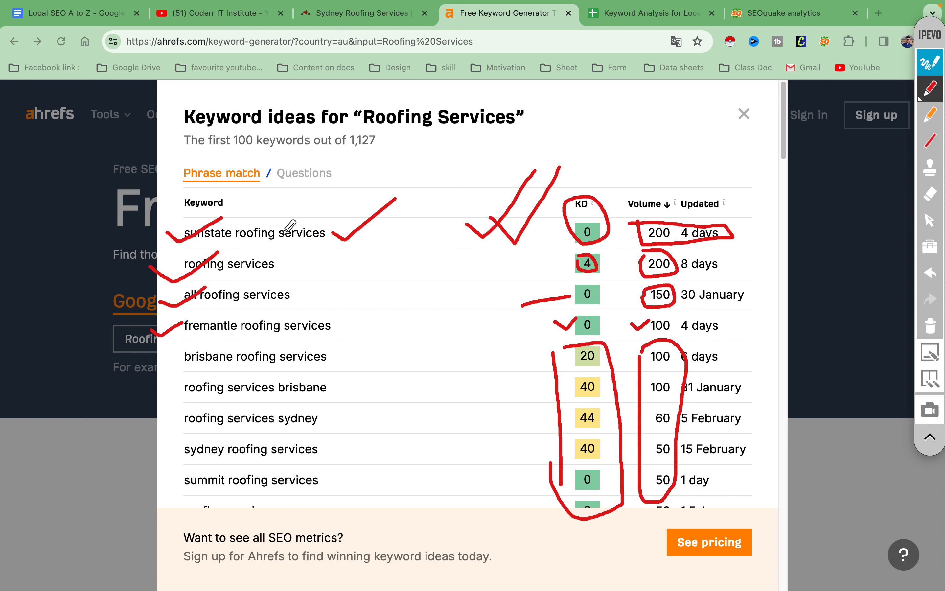
mouse_move(359, 209)
left_mouse_down()
mouse_move(369, 359)
mouse_move(355, 485)
mouse_move(289, 505)
mouse_move(188, 491)
mouse_move(169, 426)
mouse_move(158, 234)
mouse_move(321, 195)
mouse_move(367, 207)
left_mouse_up()
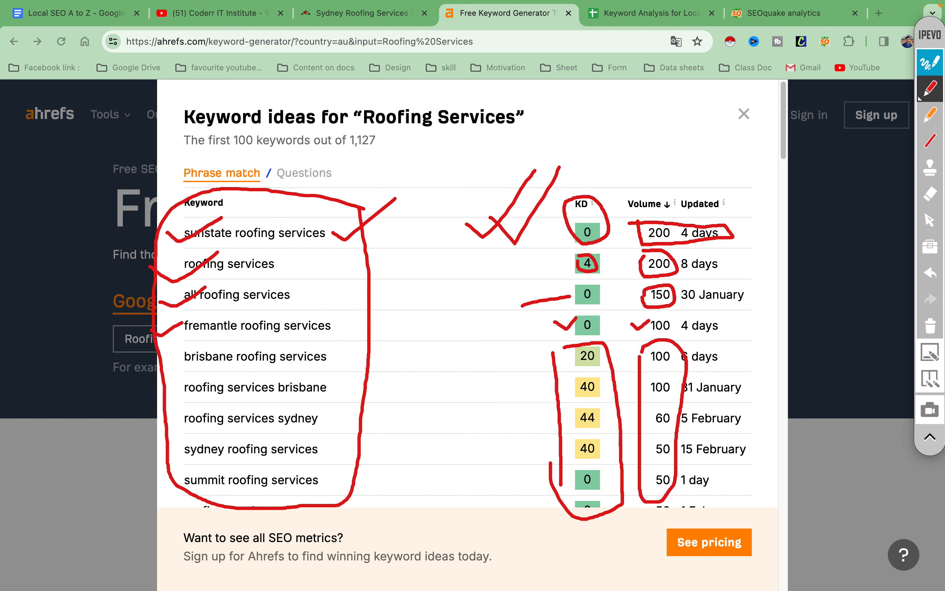
left_click(504, 8)
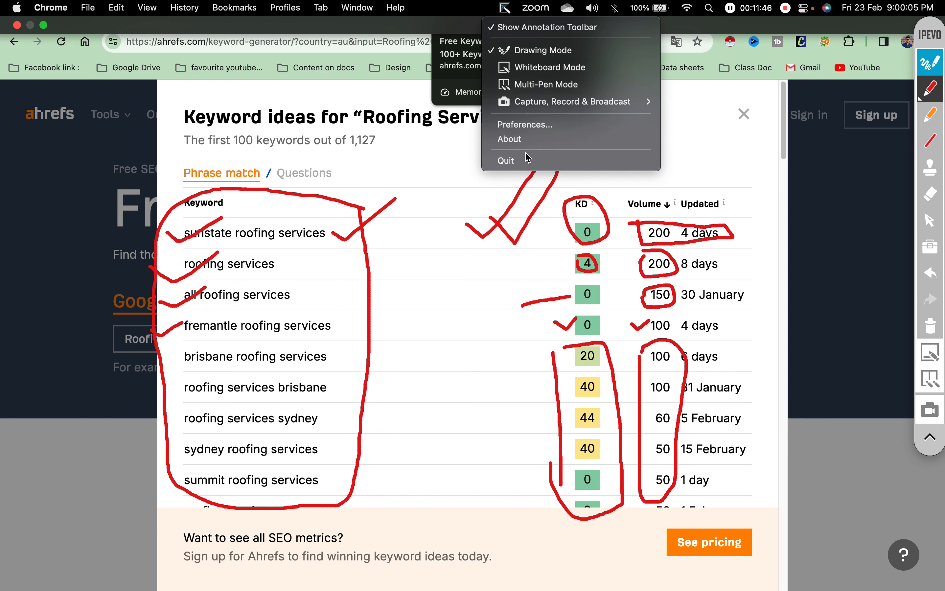
left_click(523, 164)
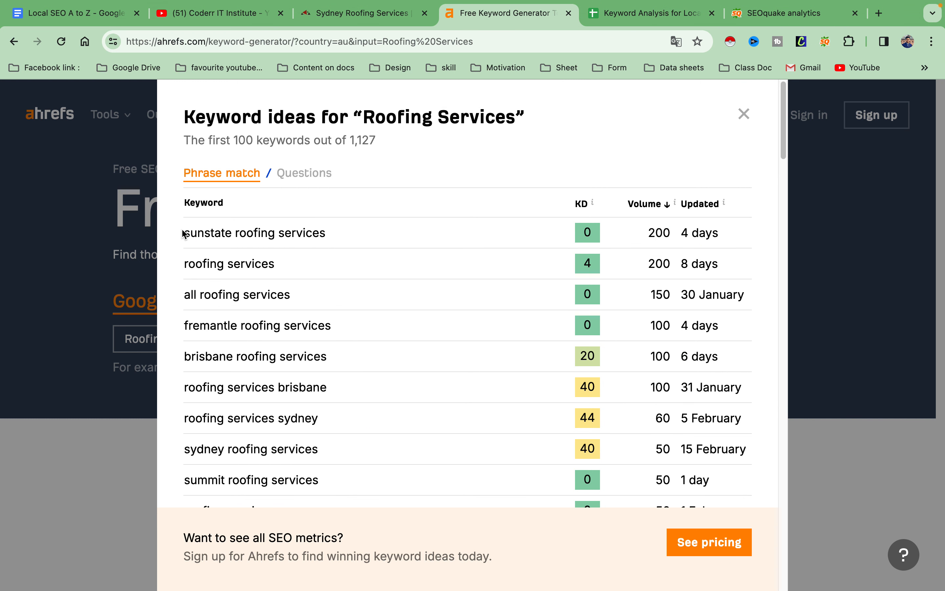
- Copy the rows from "sunstate roofing services" to "summit roofing services" and switch to the Keyword Analysis spreadsheet
left_click_drag(170, 234, 458, 292)
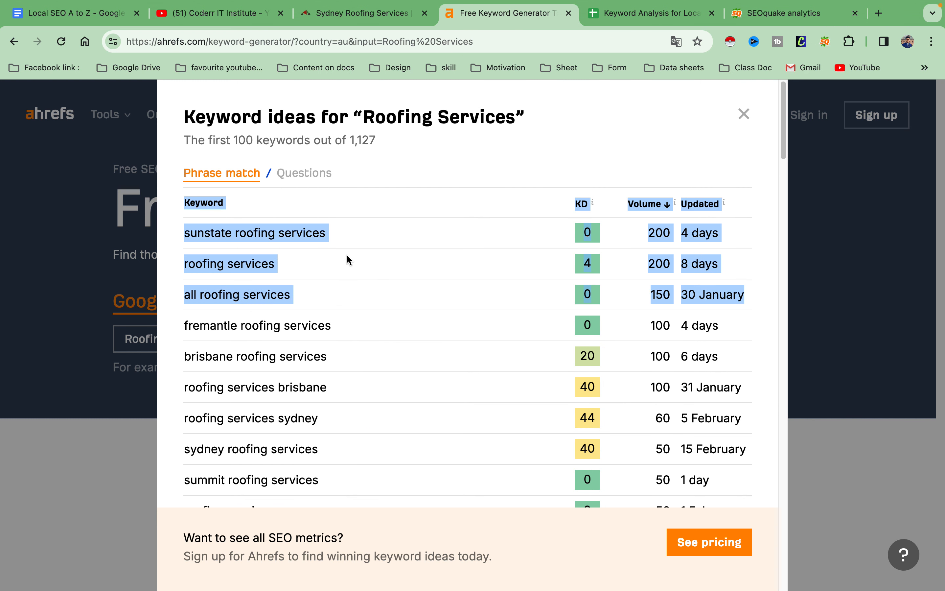
left_click(175, 234)
left_click_drag(182, 236, 738, 486)
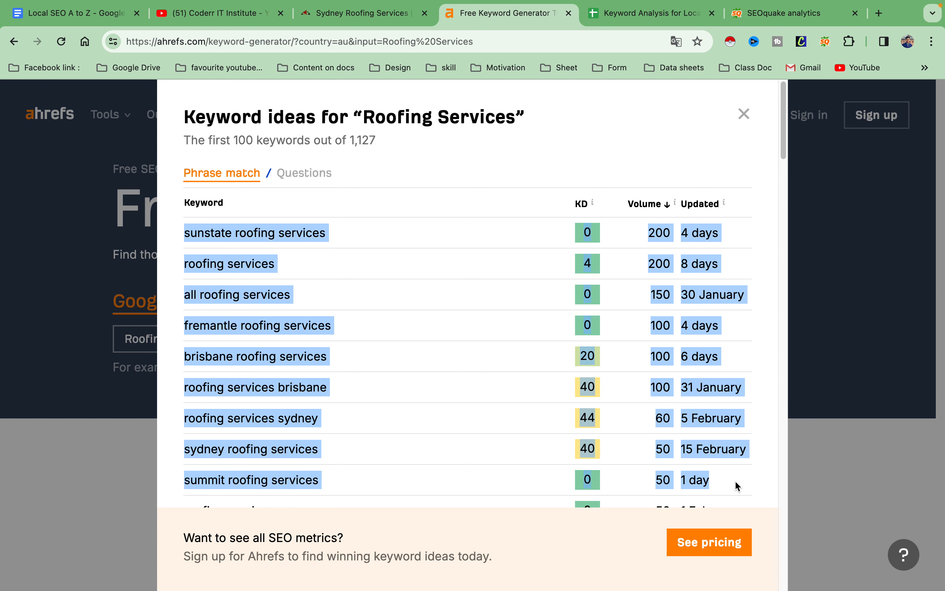
right_click(288, 328)
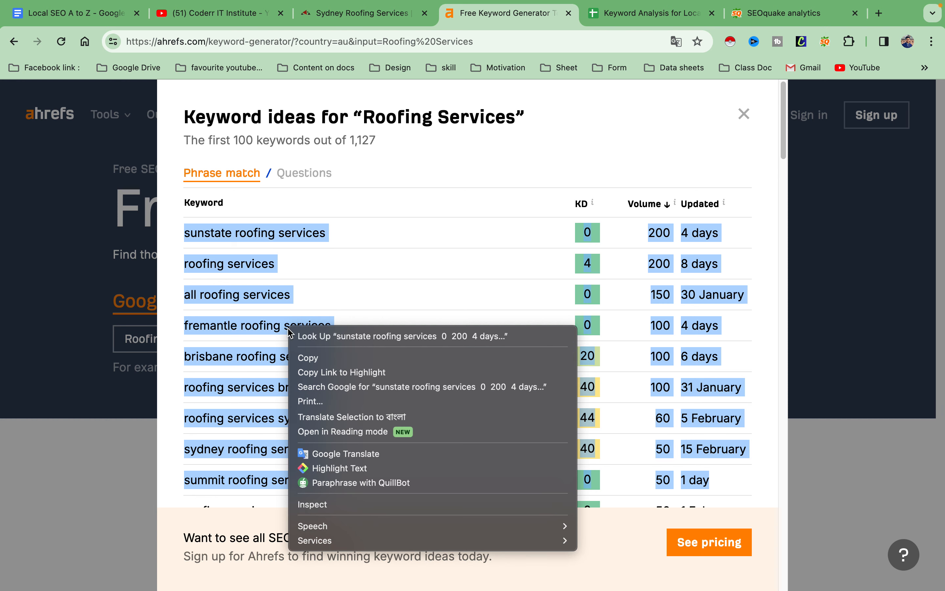
left_click(308, 357)
left_click(623, 15)
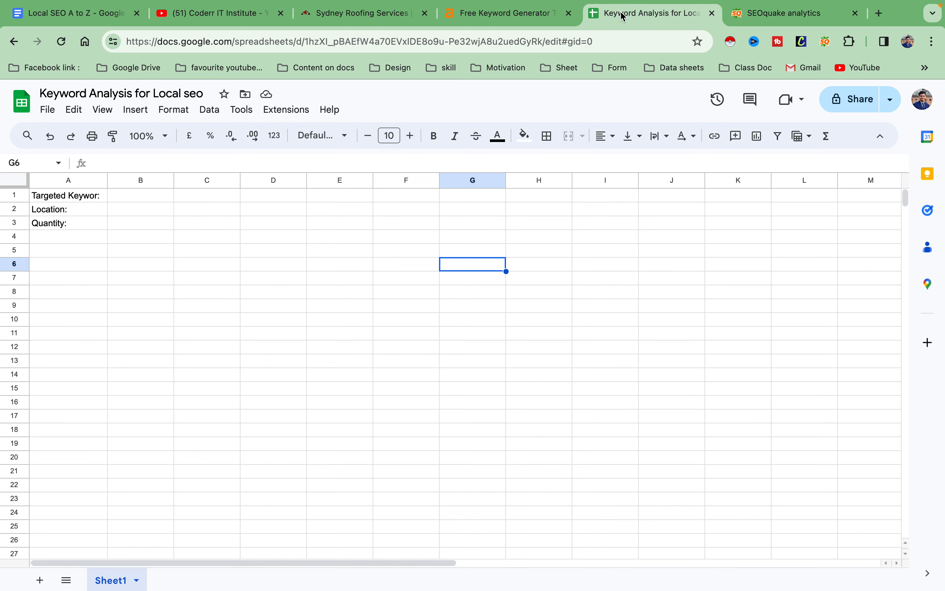
- Paste the copied keyword rows as values only, starting in cell I6
left_click(595, 269)
right_click(595, 269)
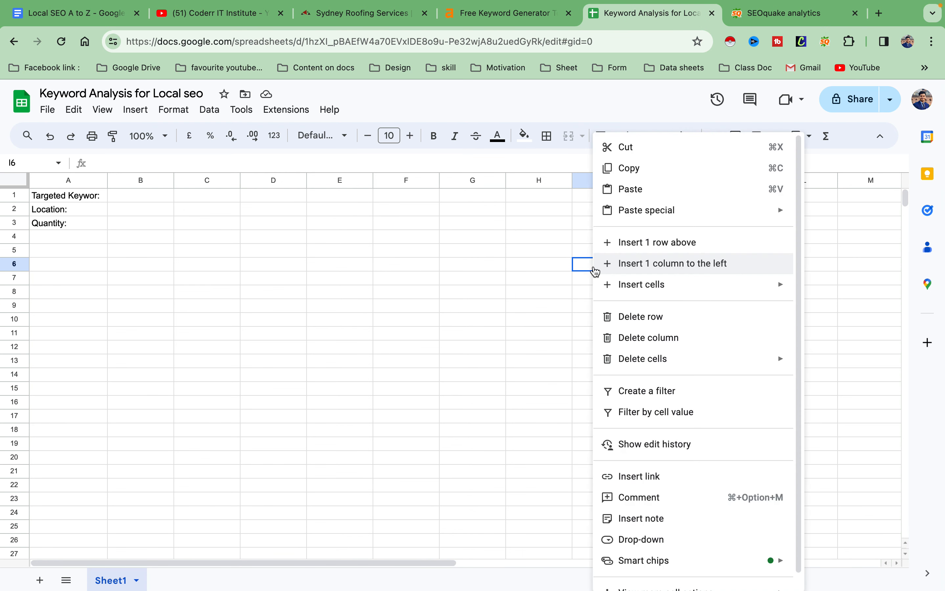
mouse_move(646, 215)
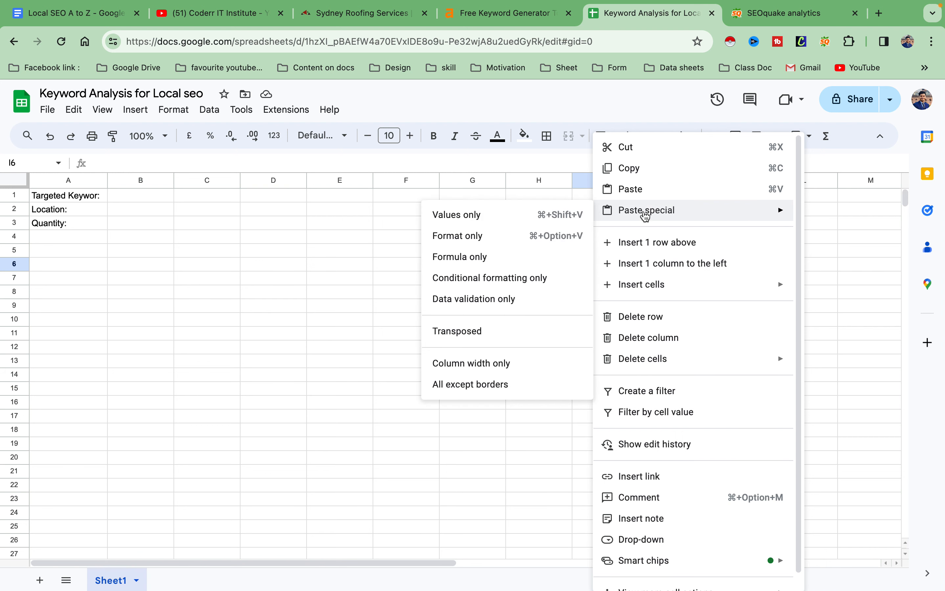
left_click(488, 215)
left_click(675, 333)
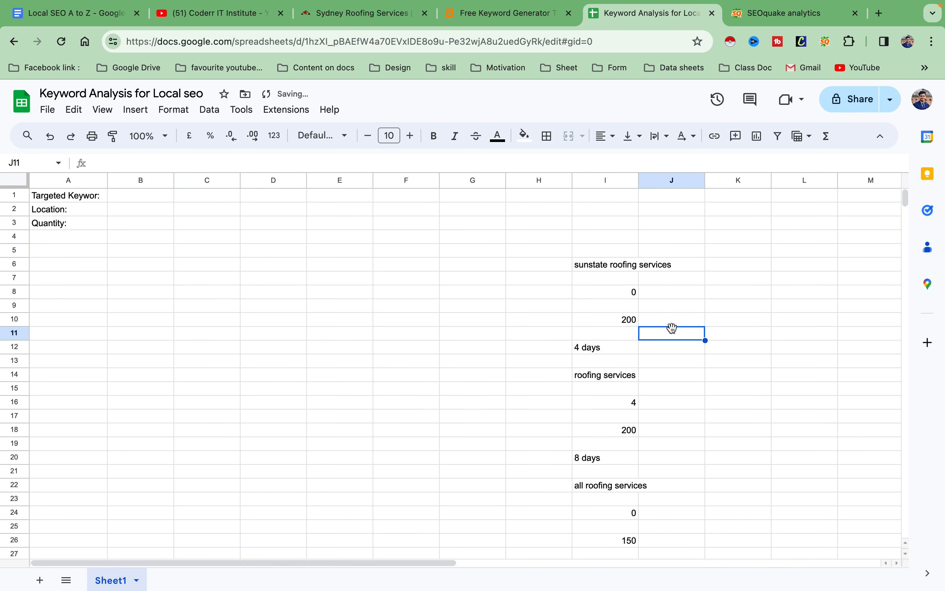
left_click(603, 256)
- Paste the keyword rows with their table layout starting in cell K6 and widen column K
left_click(749, 266)
right_click(749, 266)
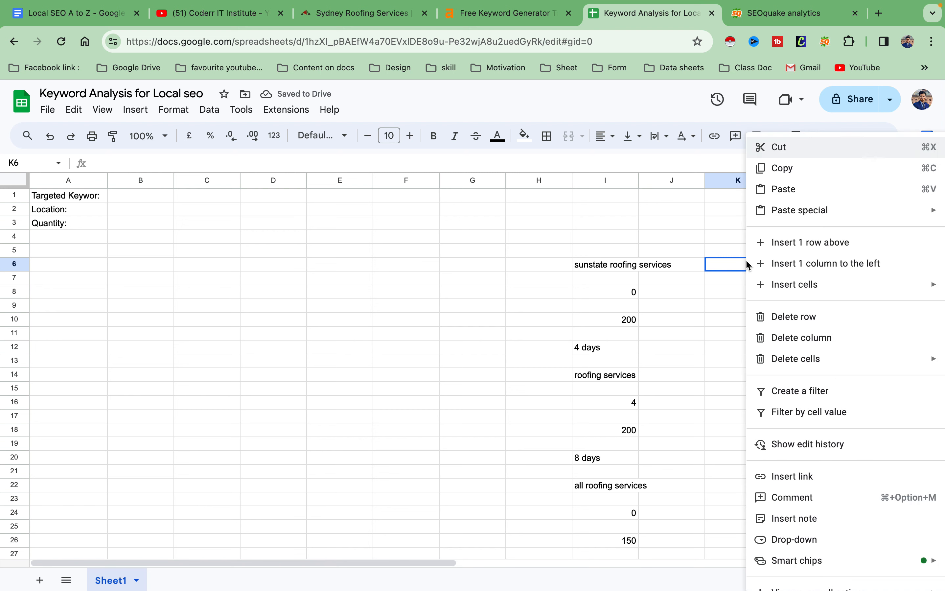
left_click(784, 196)
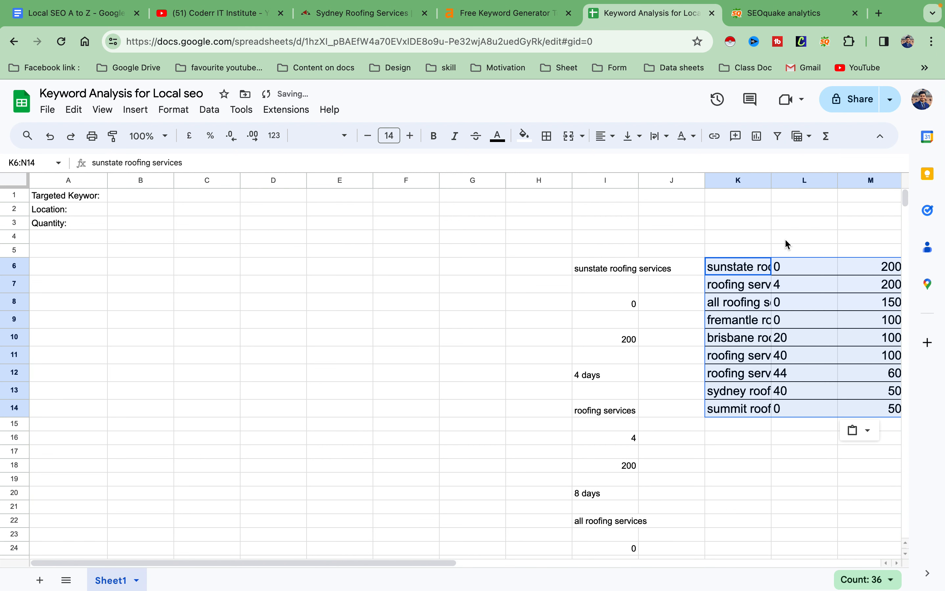
left_click_drag(772, 180, 797, 180)
- Delete the values-only data from cells I6:J24
left_click(585, 270)
left_click_drag(594, 271, 660, 547)
key("Delete")
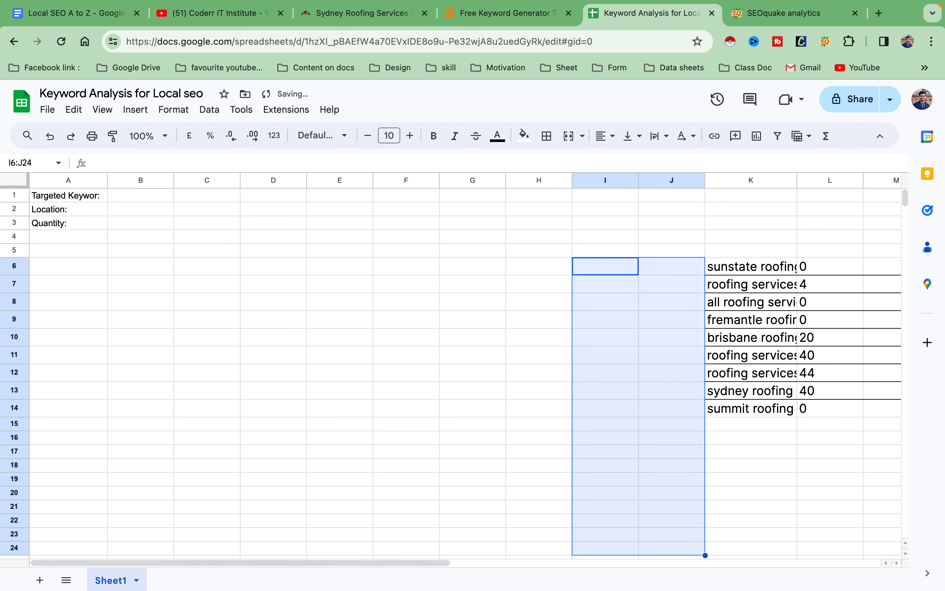
left_click(534, 443)
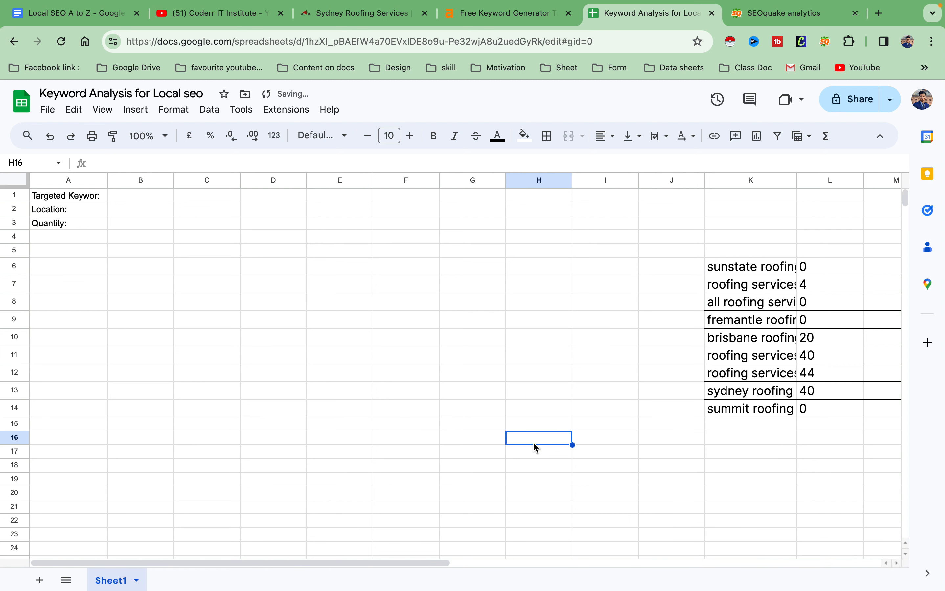
- Copy the keywords in K6:K14 and paste them starting in cell A8
left_click(724, 270)
left_click_drag(726, 272, 755, 407)
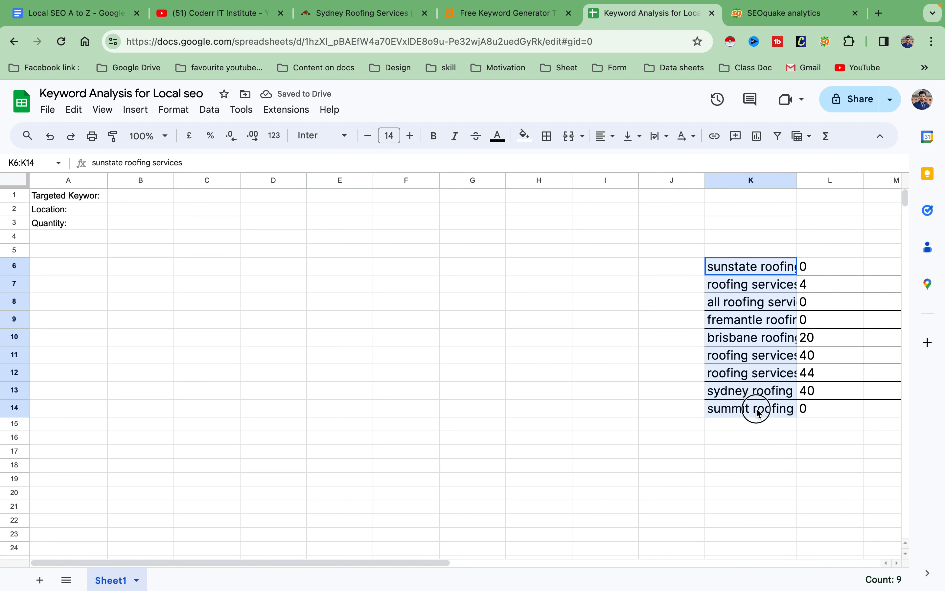
right_click(746, 364)
left_click(754, 204)
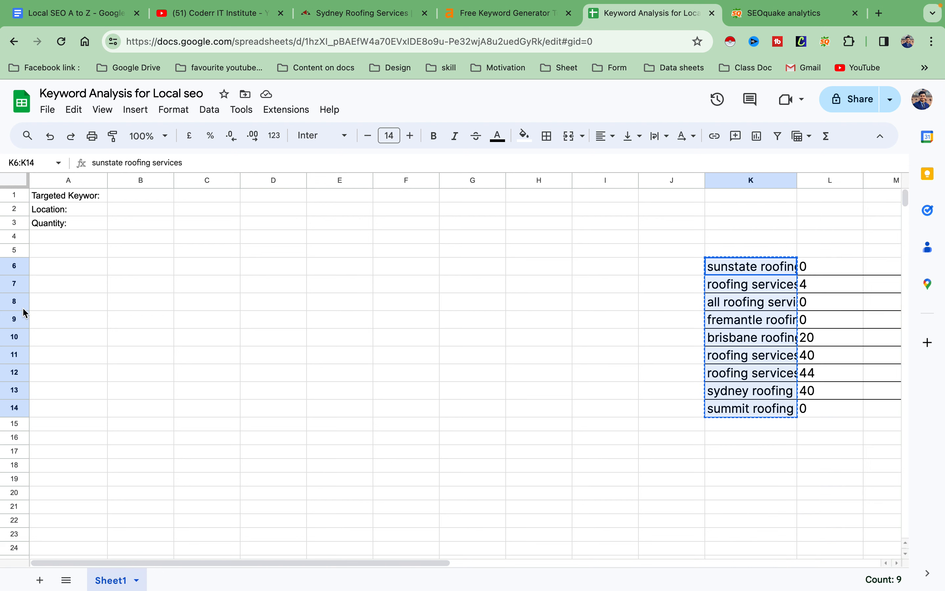
left_click(57, 305)
right_click(57, 304)
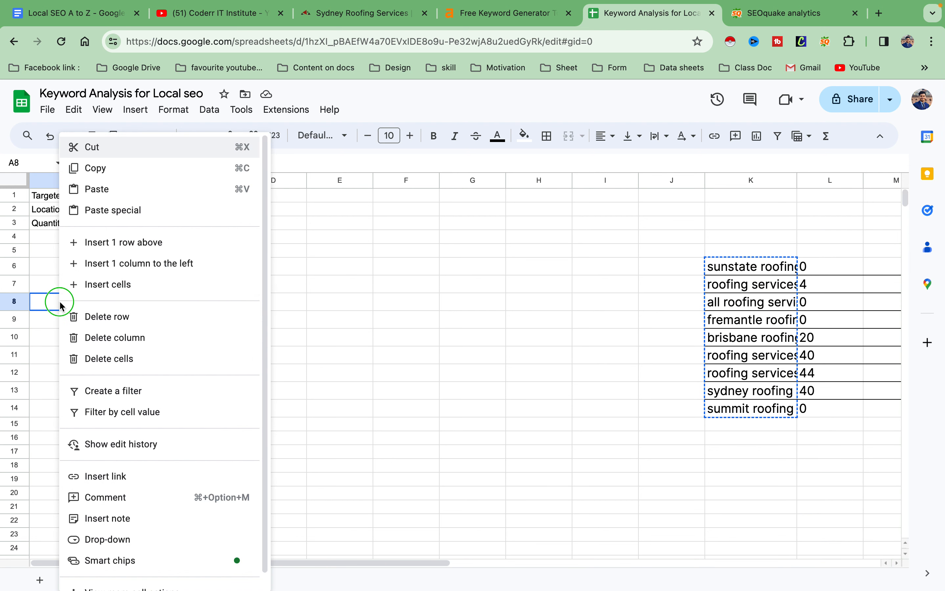
left_click(91, 190)
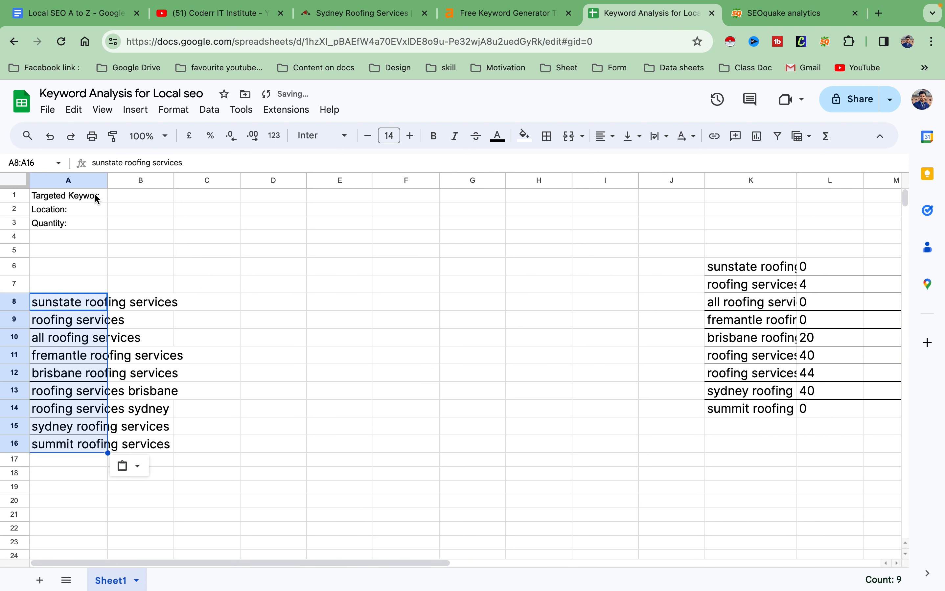
- Widen column A to fit the keywords and enter the heading "Keywords:" in cell A7
left_click_drag(110, 181, 197, 181)
double_click(84, 286)
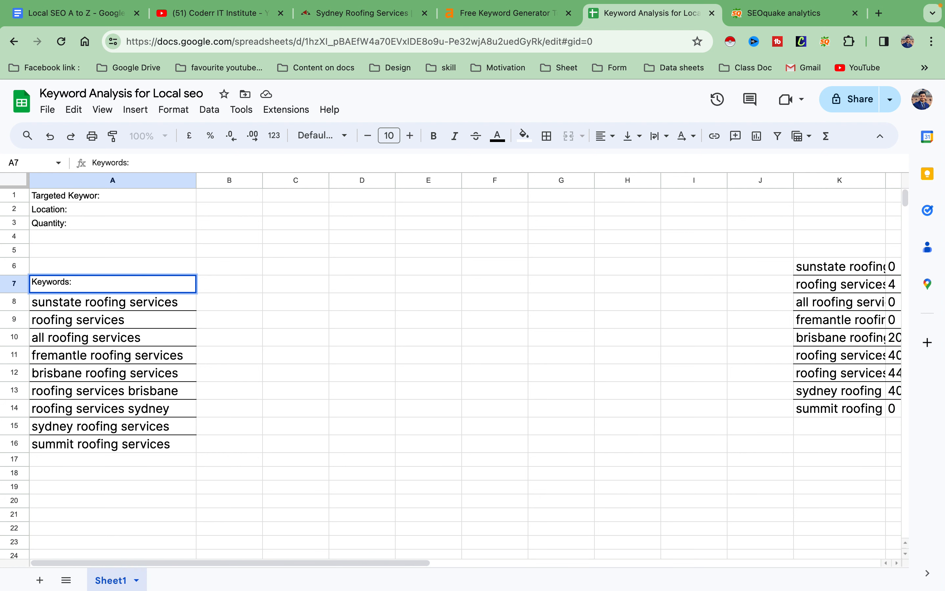
left_click_drag(388, 564, 520, 563)
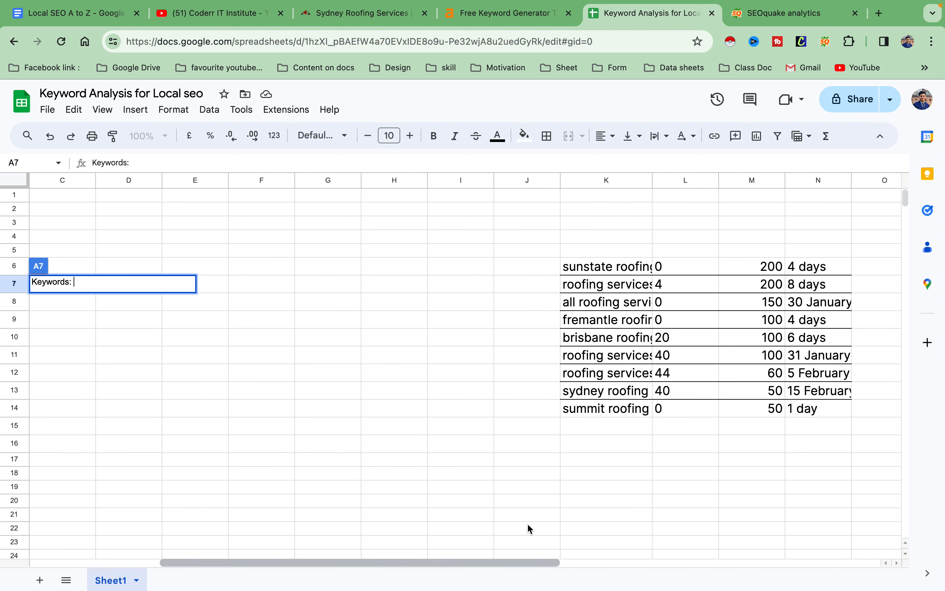
- Copy the keyword difficulty values in L6:L14 and paste them starting in cell B8
left_click(683, 181)
left_click_drag(687, 267, 703, 405)
right_click(684, 372)
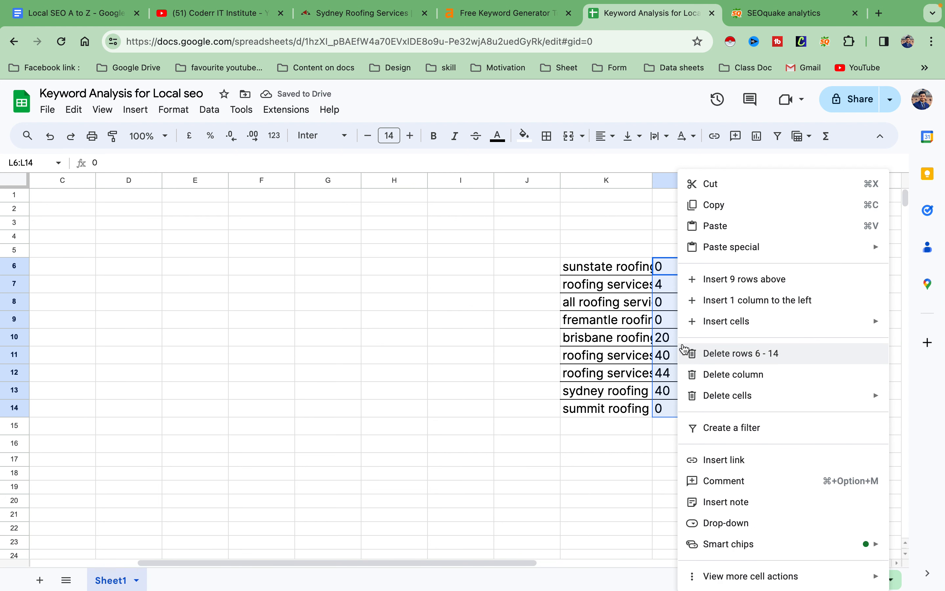
left_click(734, 205)
left_click_drag(473, 564, 358, 562)
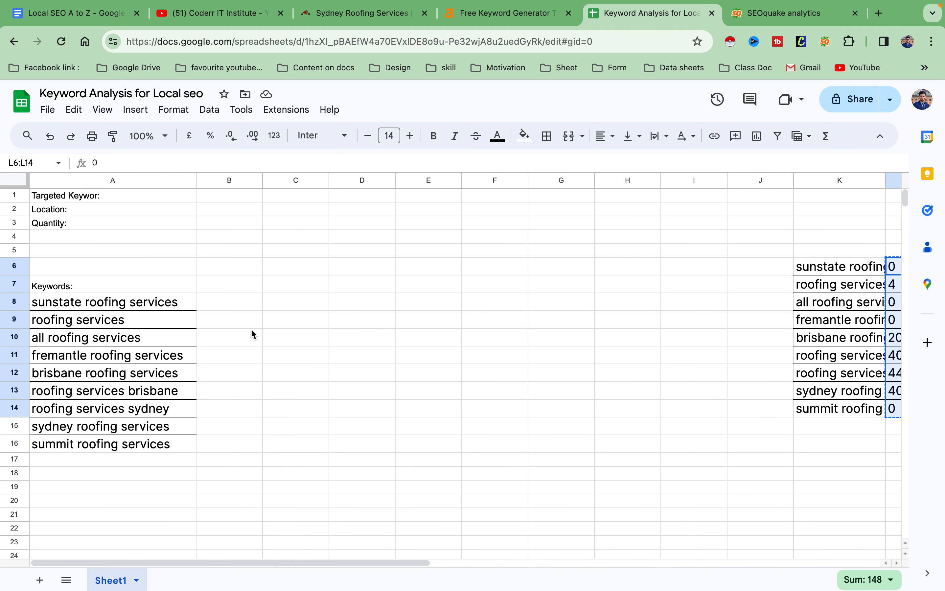
left_click(229, 304)
right_click(228, 302)
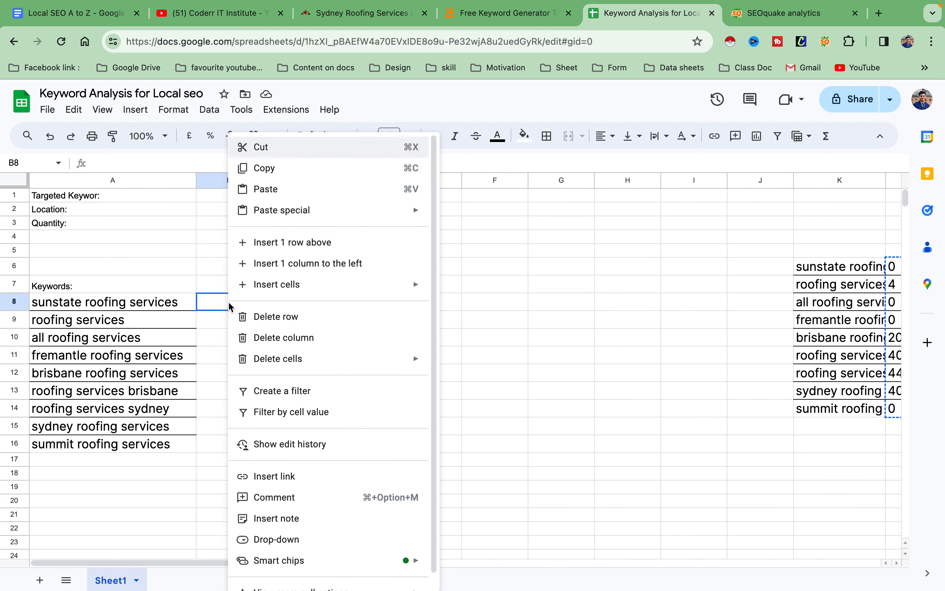
left_click(277, 189)
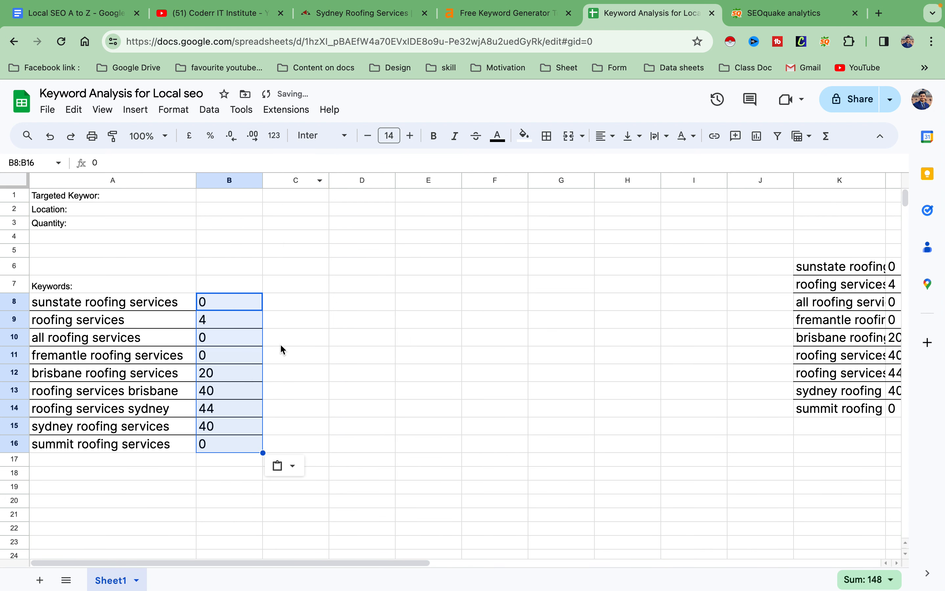
- Copy the search volume values in M6:M14 and return to the keyword table in column A
left_click_drag(425, 560, 567, 573)
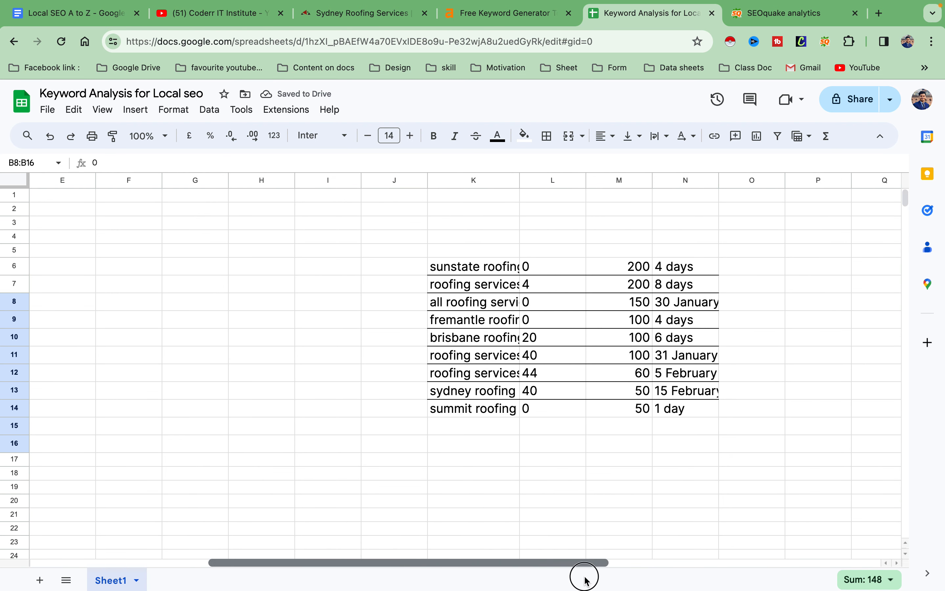
left_click(708, 303)
left_click(626, 269)
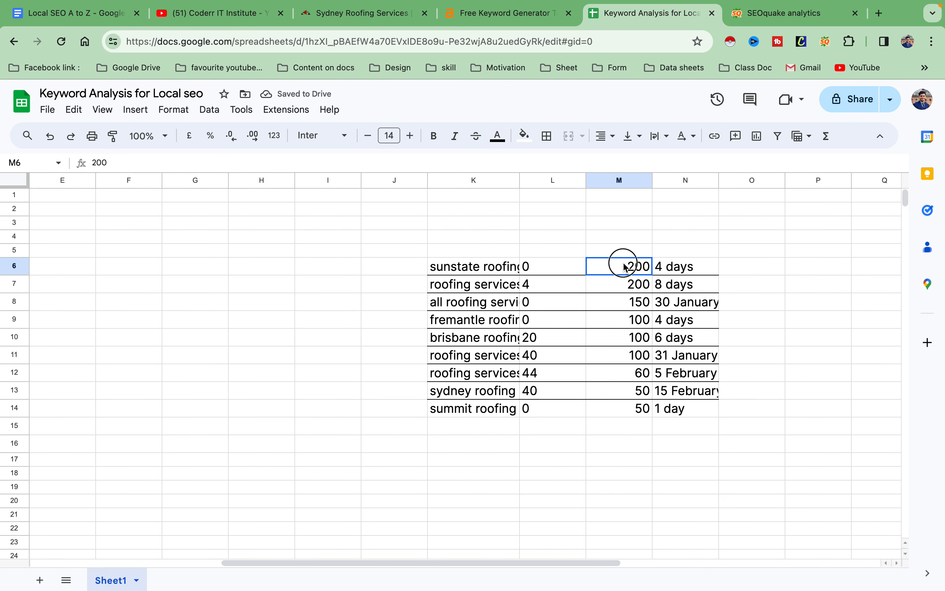
left_click_drag(626, 269, 646, 410)
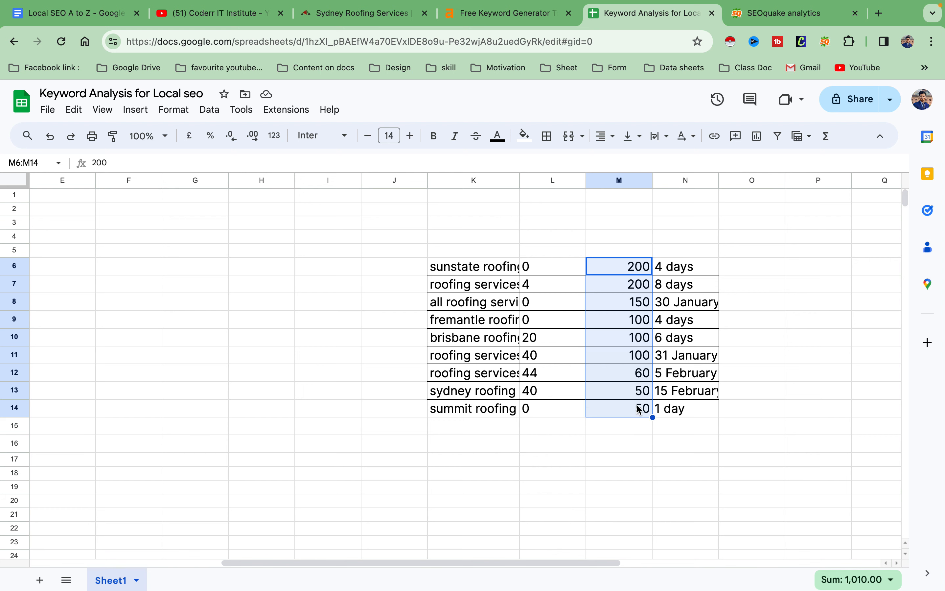
right_click(625, 325)
left_click(660, 205)
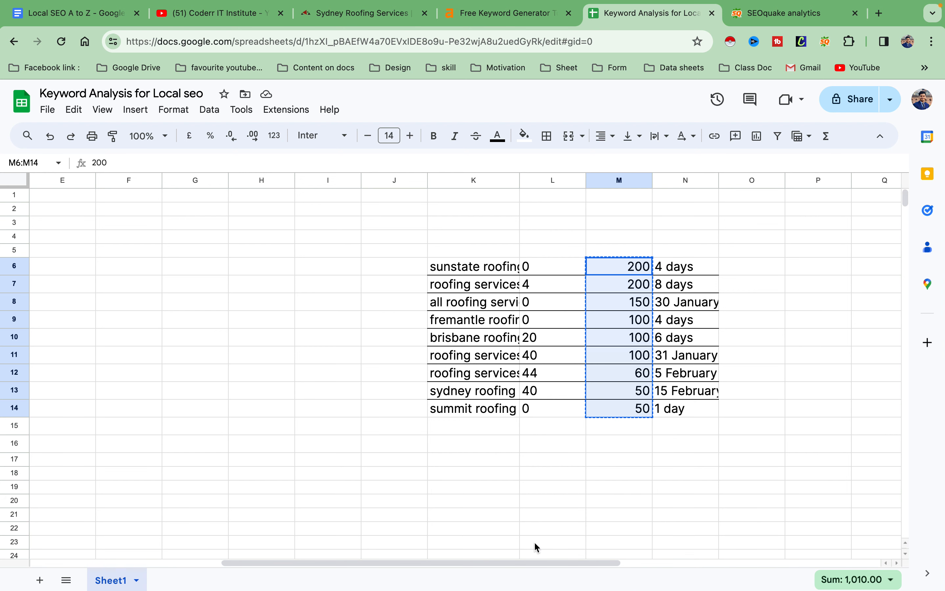
left_click_drag(527, 563, 309, 563)
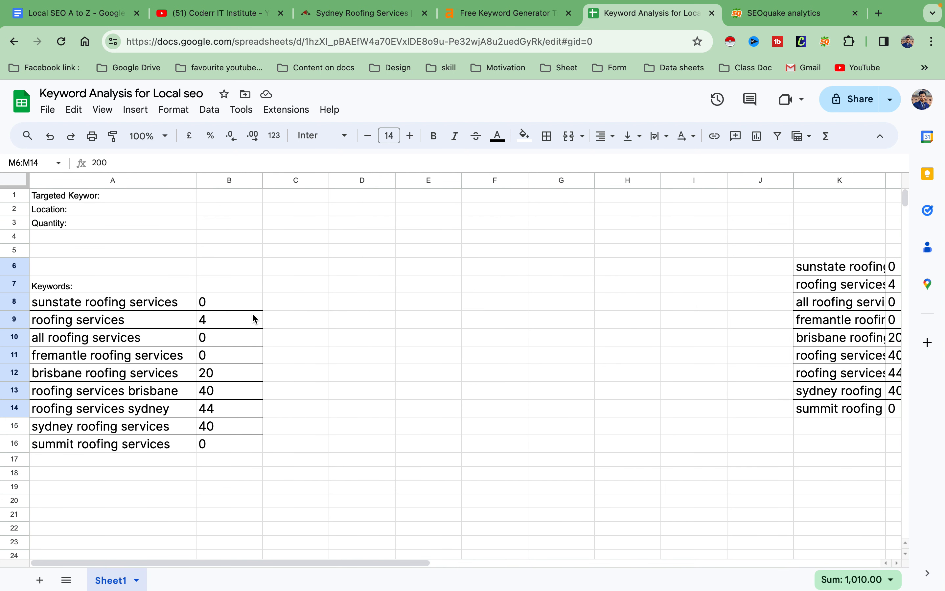
- Enter the headings "KD" in cell B7 and "Volume" in cell C7
left_click(225, 285)
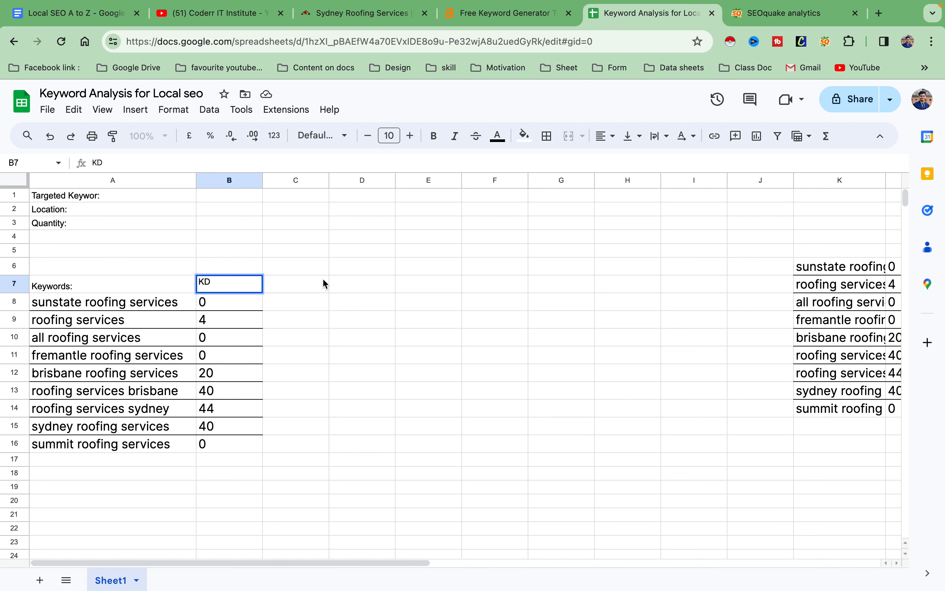
left_click(292, 287)
double_click(291, 285)
type("Volume")
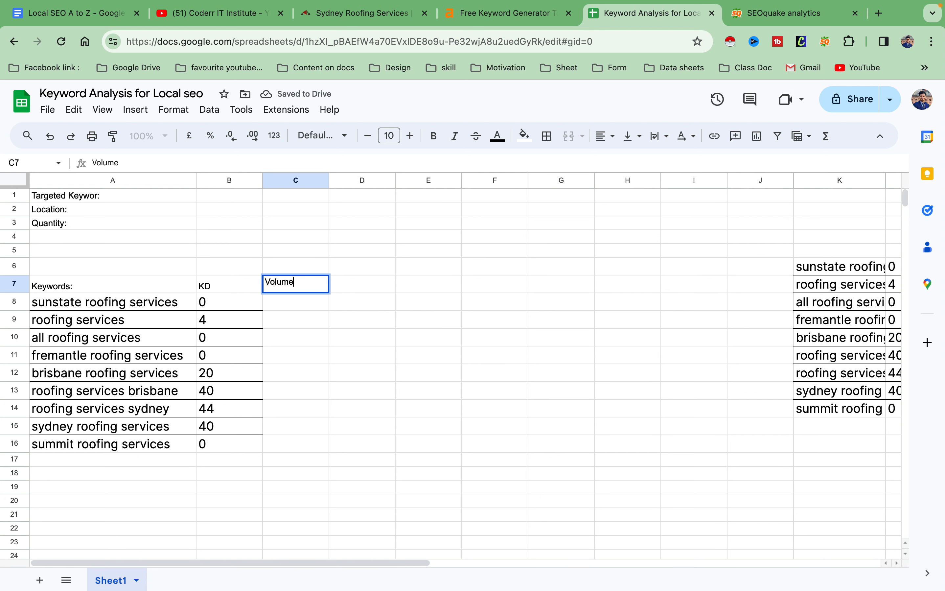
- Paste the copied search volumes starting in cell C8
left_click(270, 299)
right_click(280, 306)
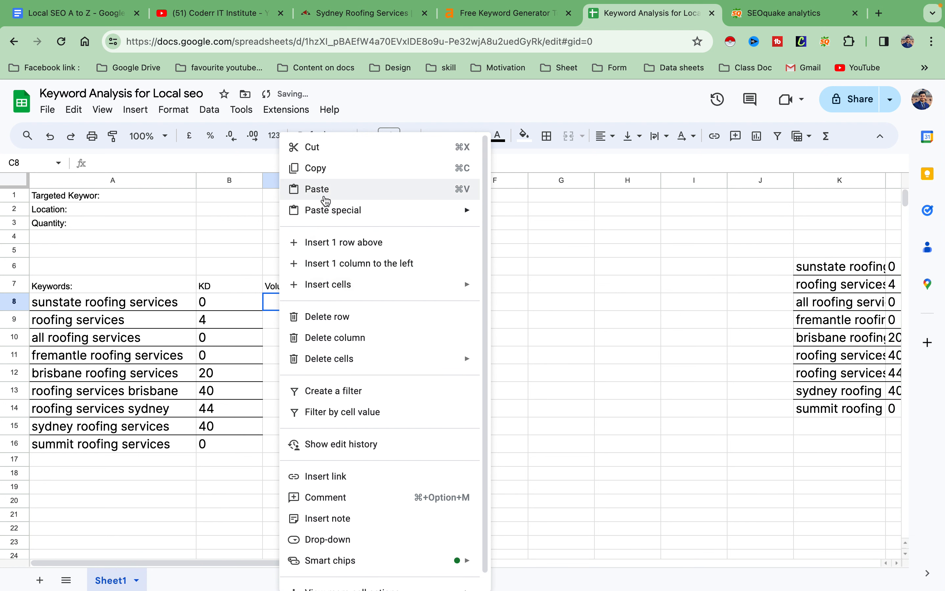
left_click(317, 189)
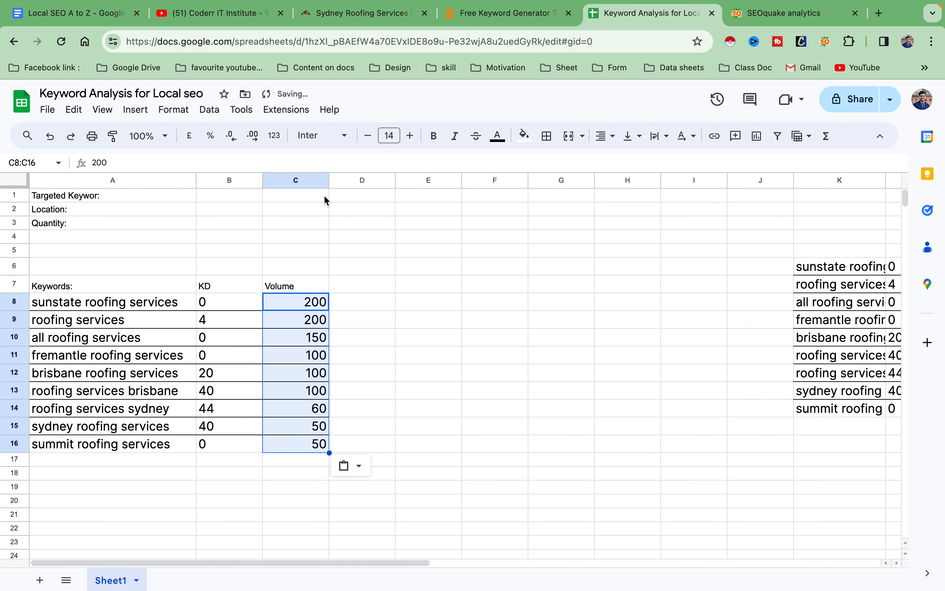
left_click(67, 482)
left_click(17, 446)
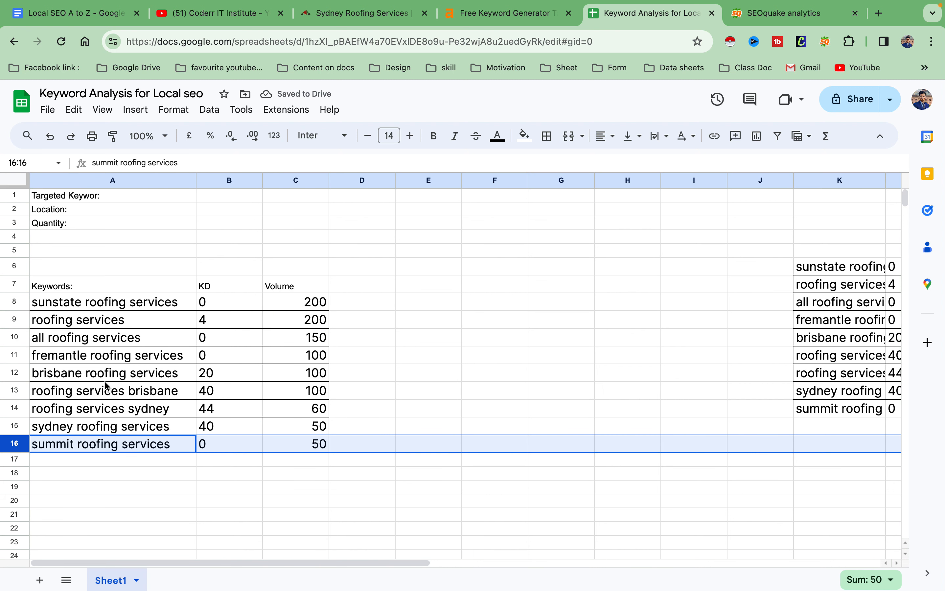
left_click(153, 488)
left_click(95, 284)
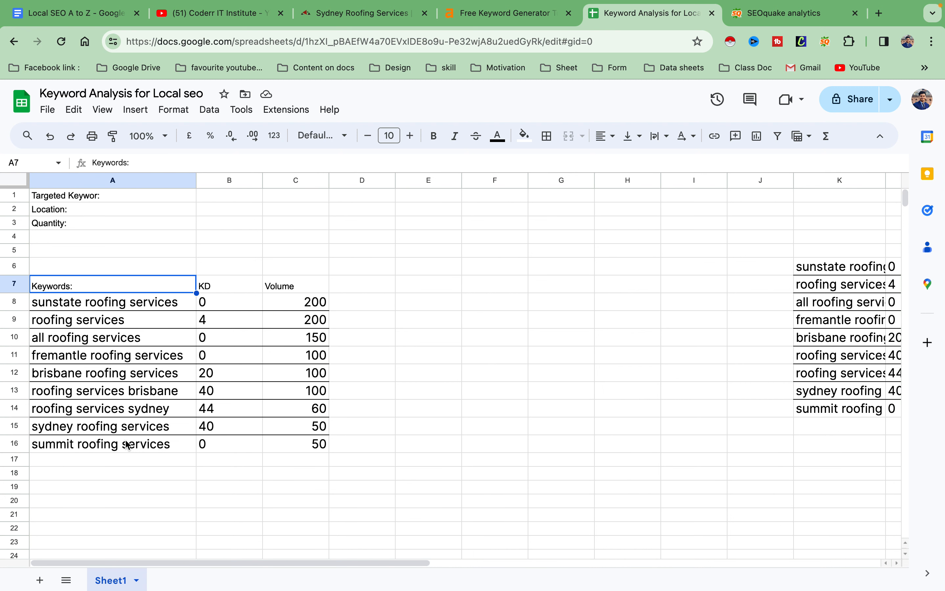
left_click(117, 473)
- Make heading row 7 bold and set its font size to 12
left_click(13, 285)
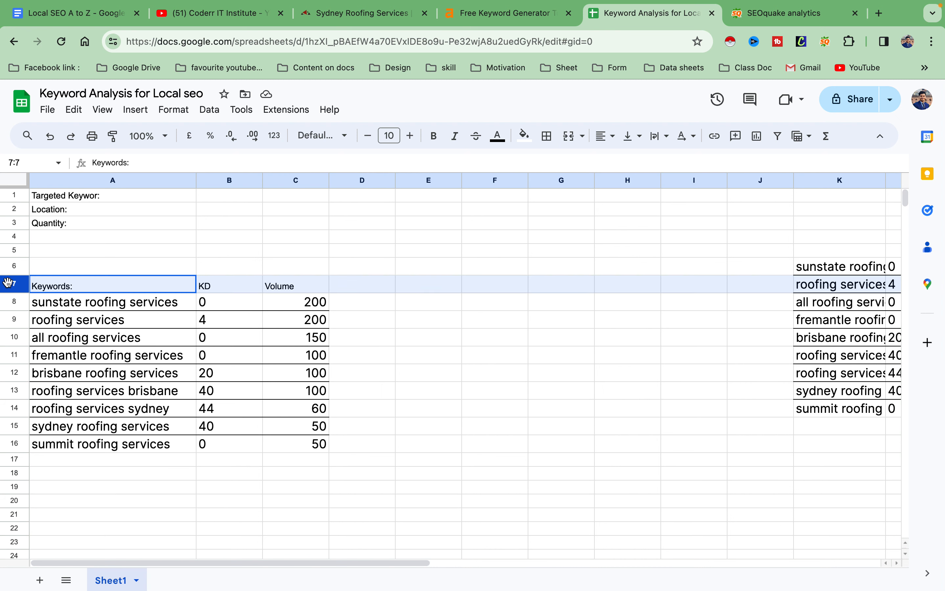
left_click(434, 136)
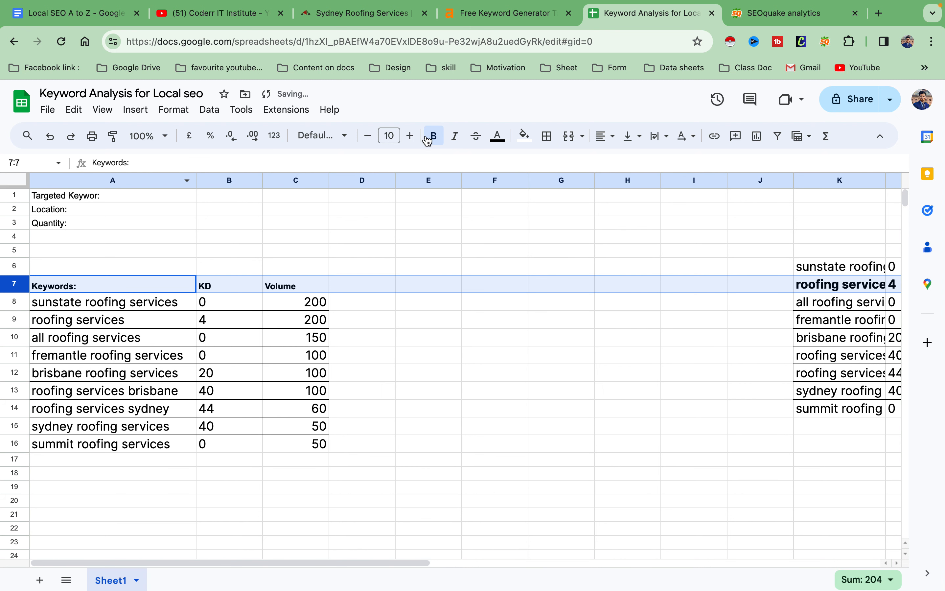
left_click(413, 137)
left_click(414, 136)
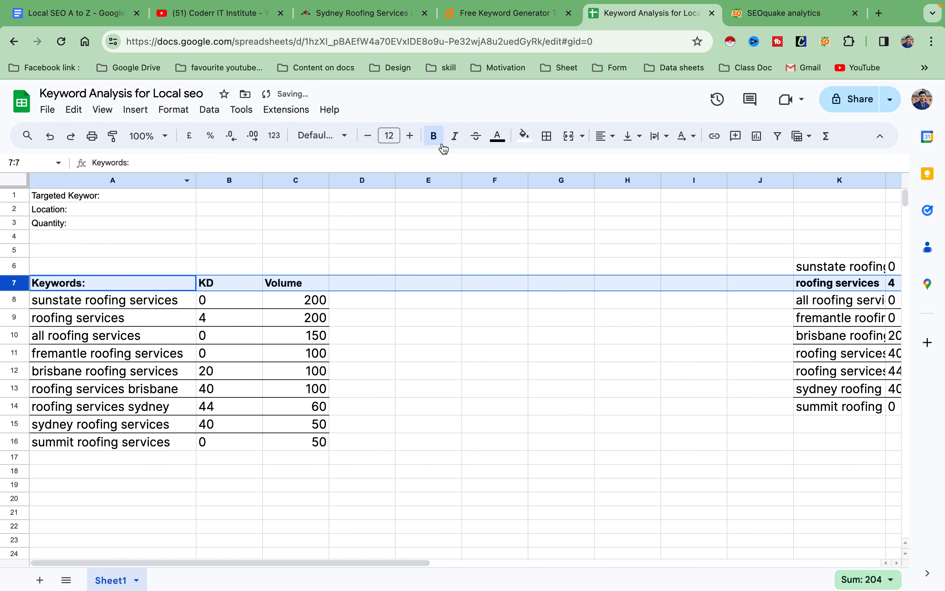
- Fill heading row 7 with green and center its text horizontally
left_click(525, 137)
left_click(587, 198)
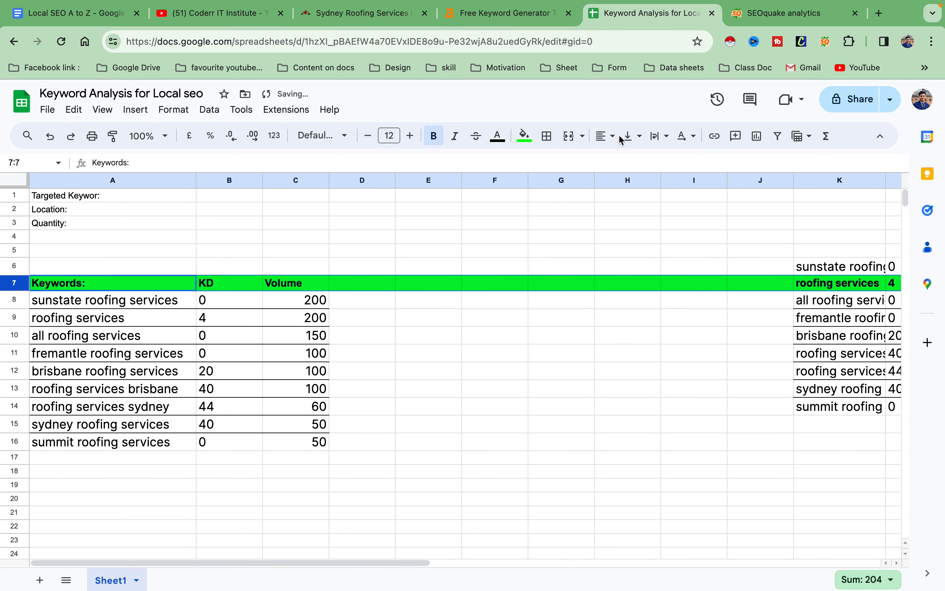
left_click(606, 136)
left_click(624, 160)
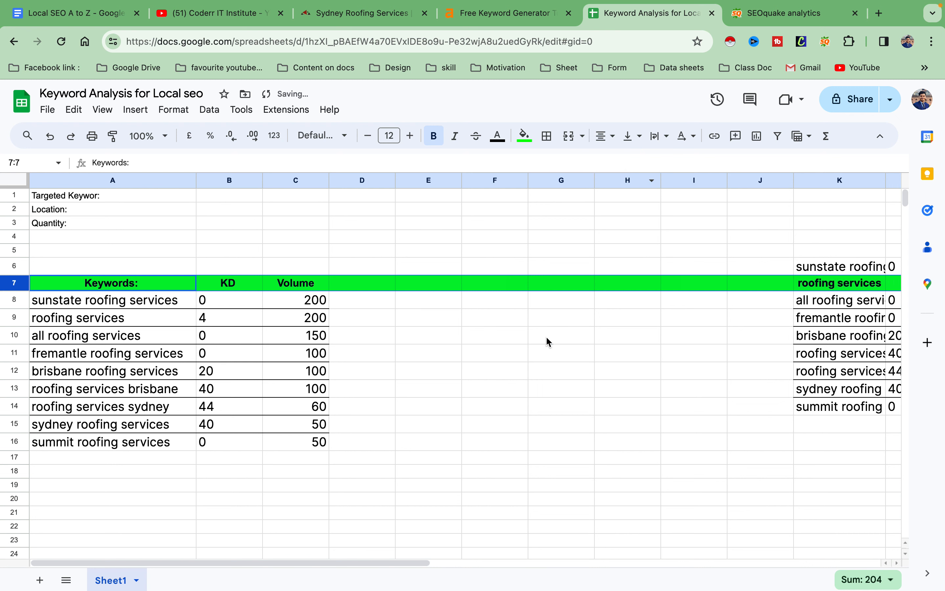
left_click(546, 340)
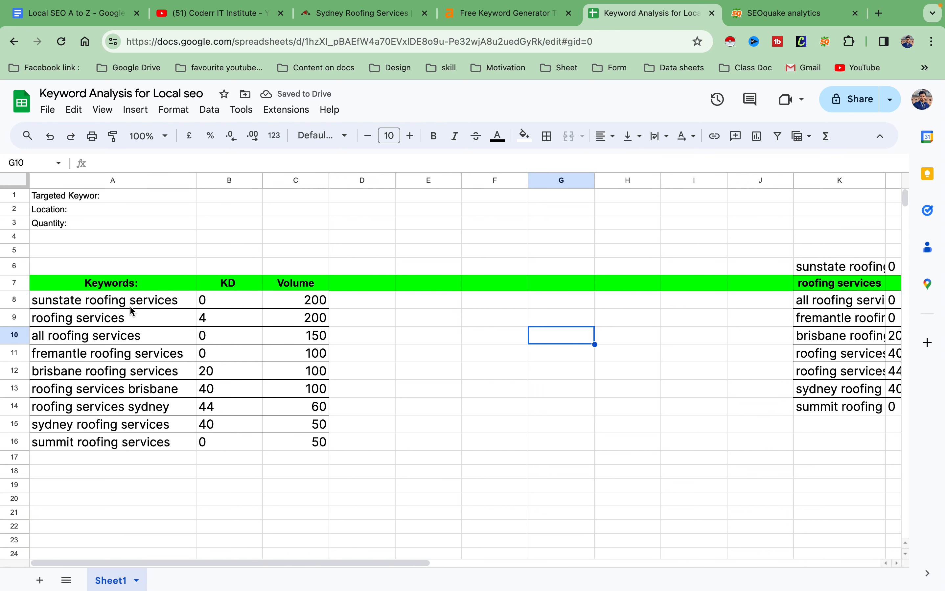
- Set the font of the keyword table in A7:C16 to Georgia
left_click_drag(46, 289, 321, 440)
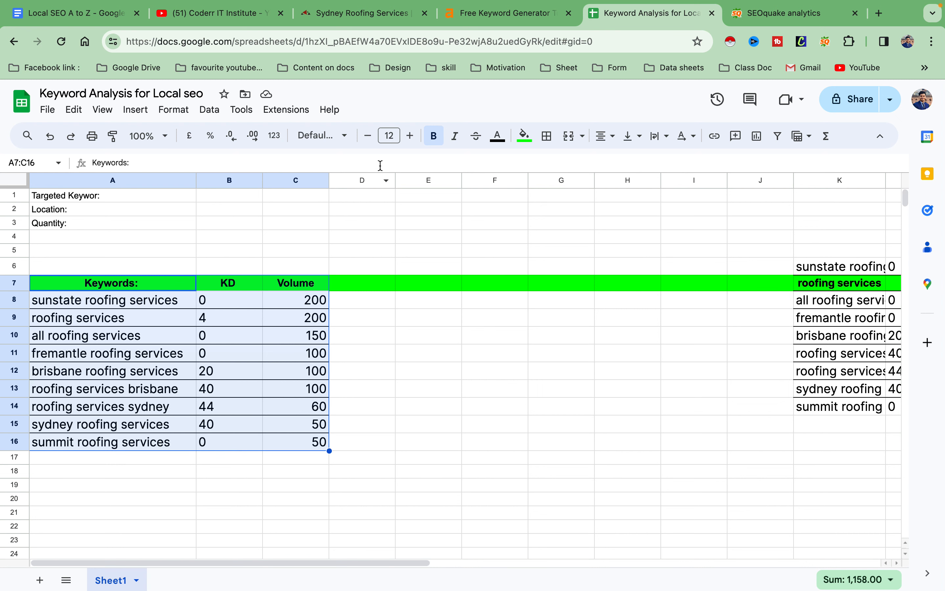
left_click(340, 135)
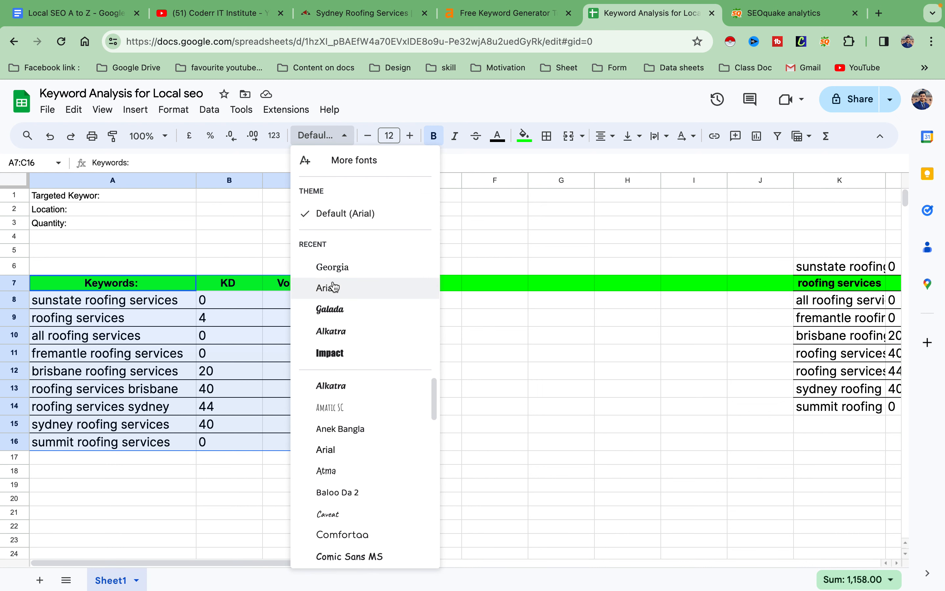
left_click(332, 268)
left_click(194, 488)
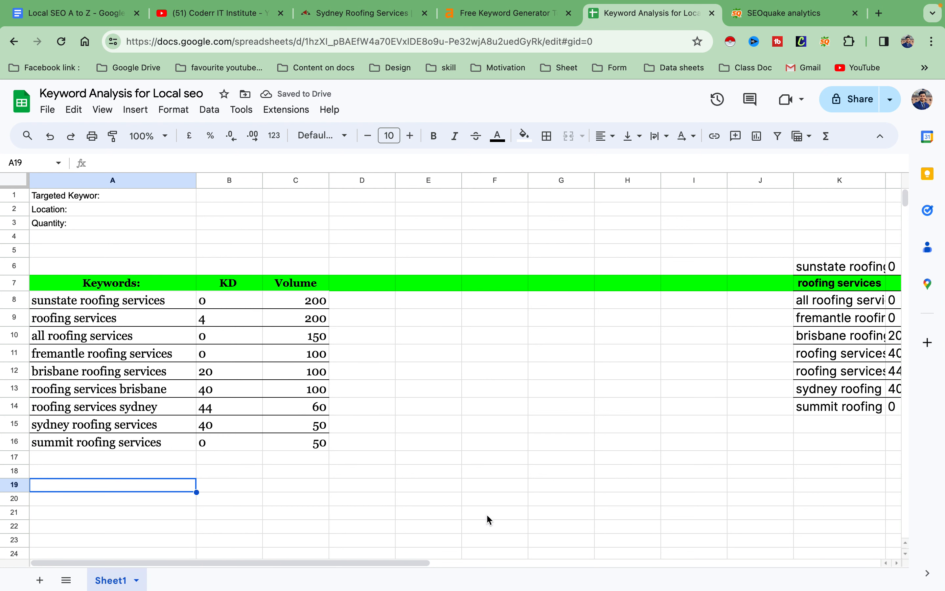
- Delete the leftover keyword data in cells J4:O15 and return to the table in columns A to C
left_click_drag(401, 564, 547, 566)
left_click_drag(461, 236, 623, 372)
left_click_drag(823, 420, 823, 427)
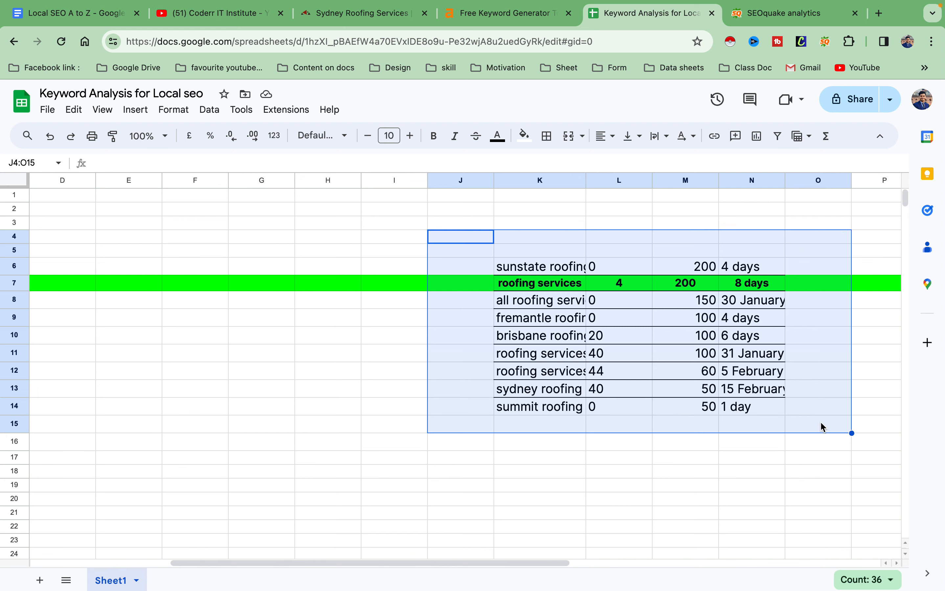
key("Delete")
left_click(391, 422)
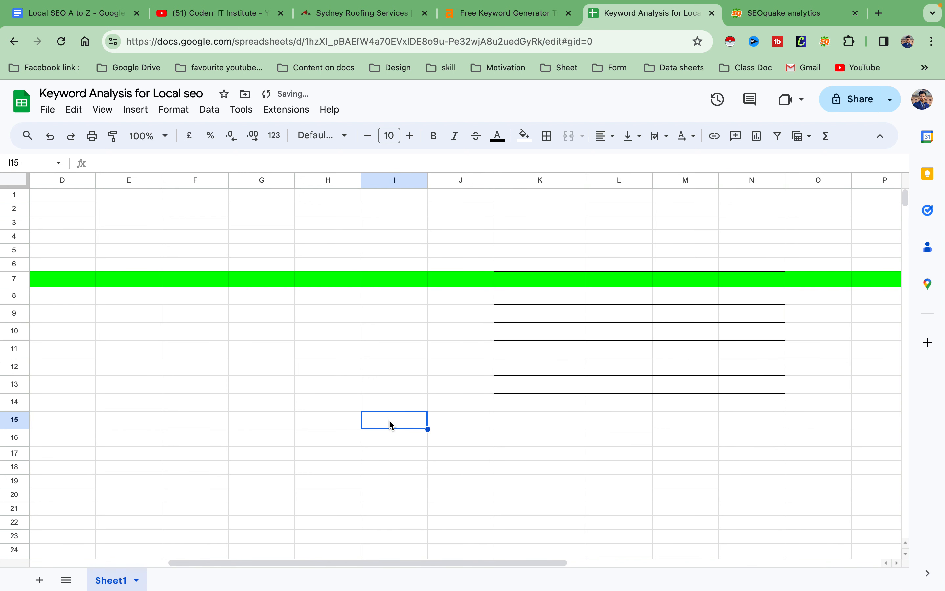
left_click_drag(416, 564, 122, 557)
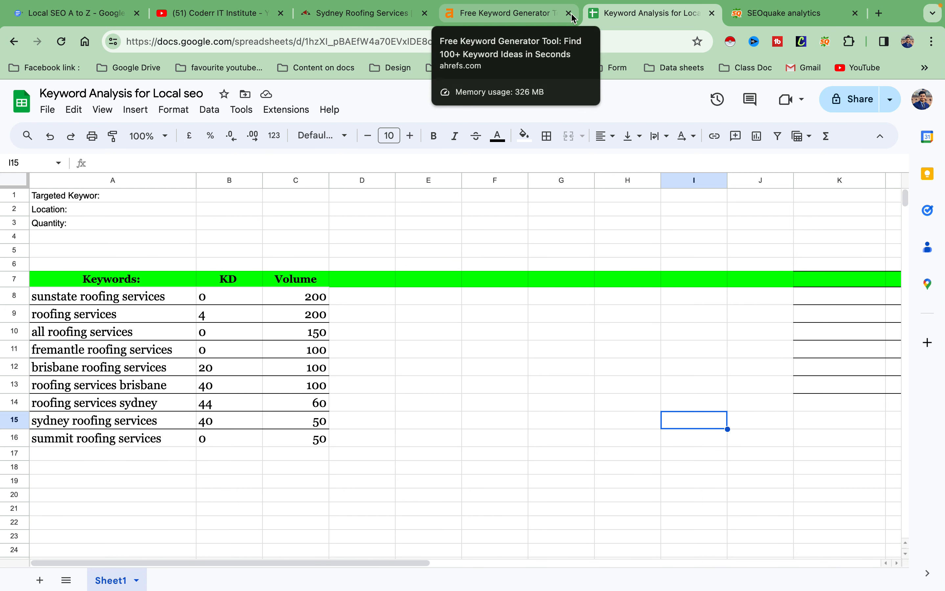
- Close the Ahrefs keyword ideas list and review the keywords density section of the SEOquake page info for the Sydney roofers site
left_click(498, 18)
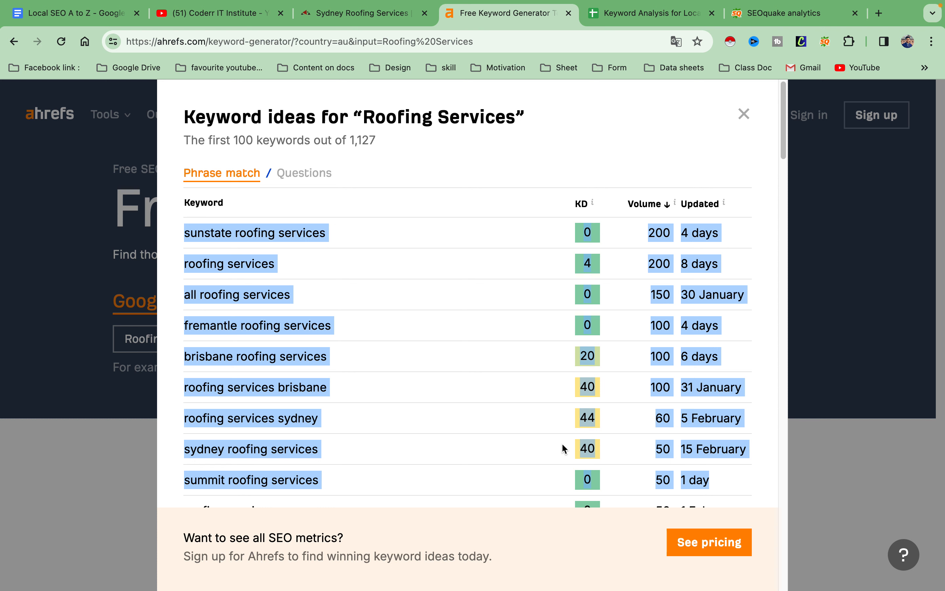
left_click(744, 114)
left_click(766, 12)
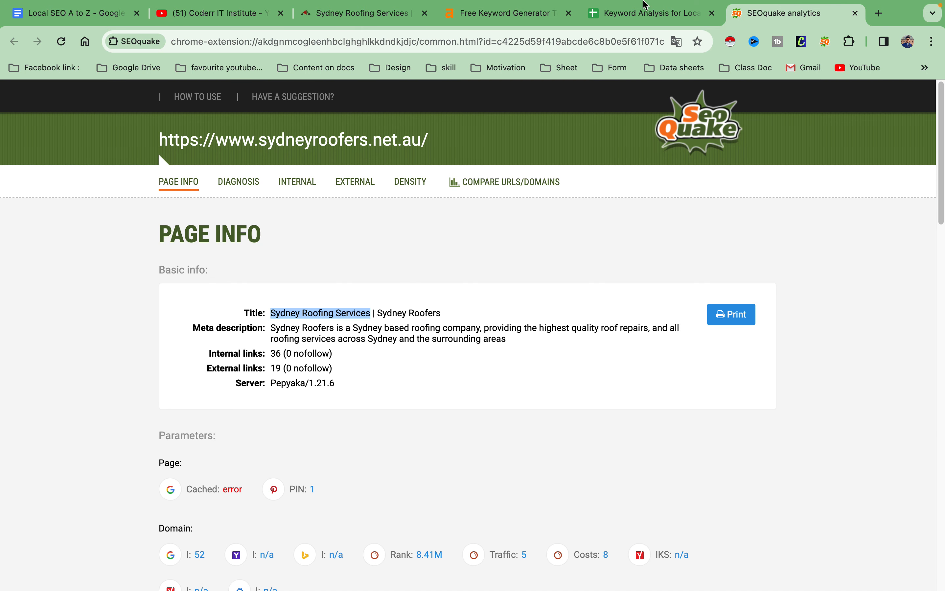
scroll(375, 438, "down", 10)
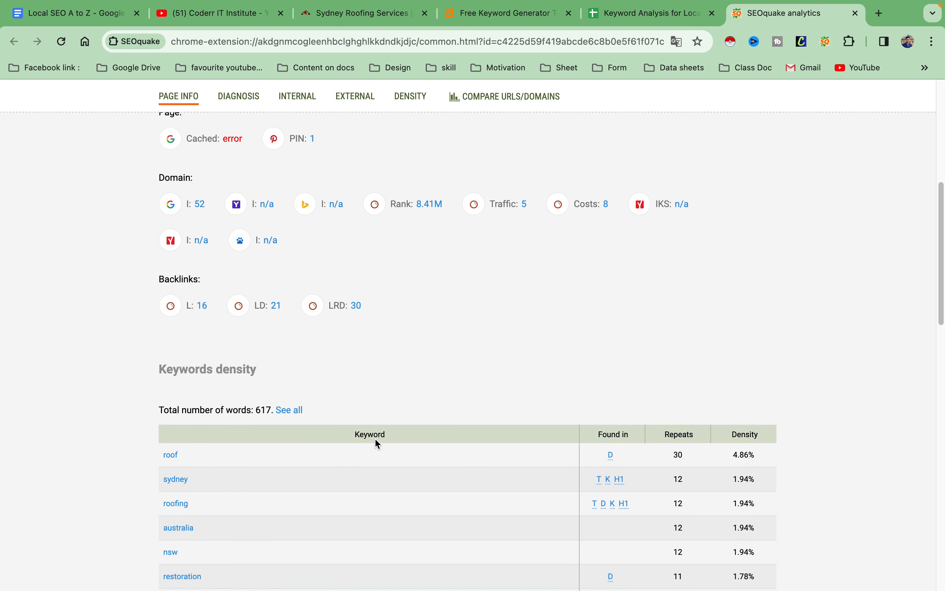
scroll(375, 439, "down", 6)
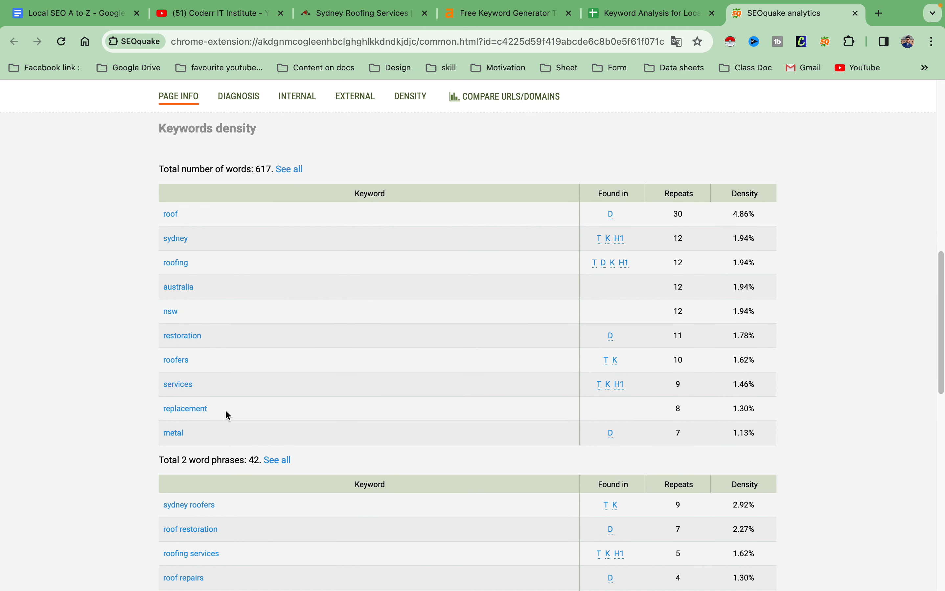
- Open the full SEOquake density report and examine its single-word and 2-word phrase tables
left_click(289, 169)
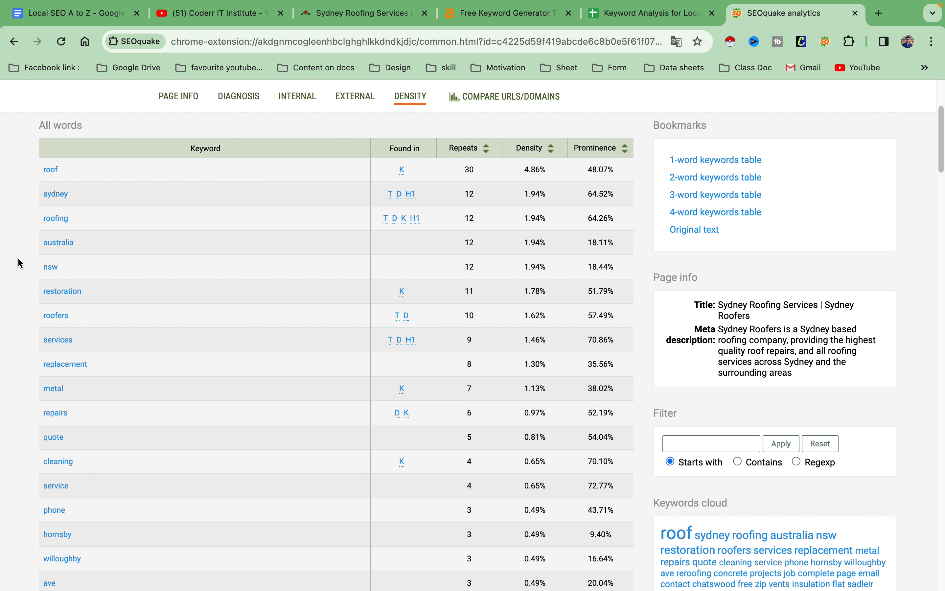
scroll(117, 429, "down", 5)
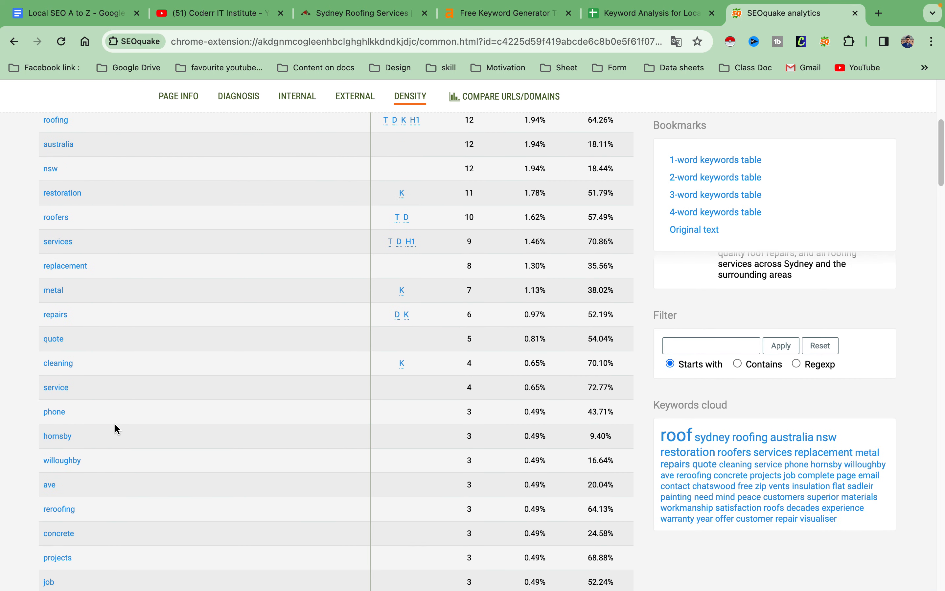
scroll(116, 426, "down", 20)
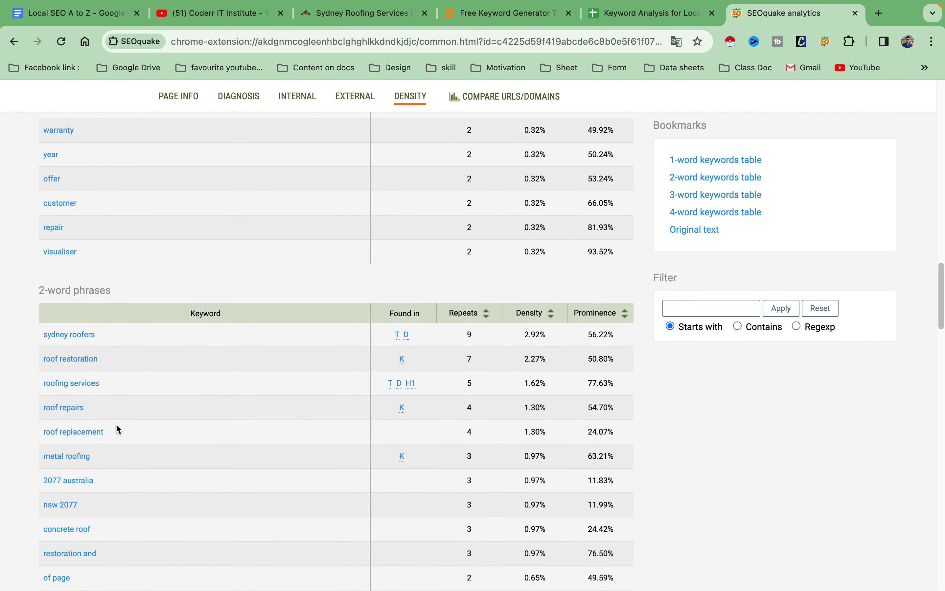
scroll(81, 223, "up", 1)
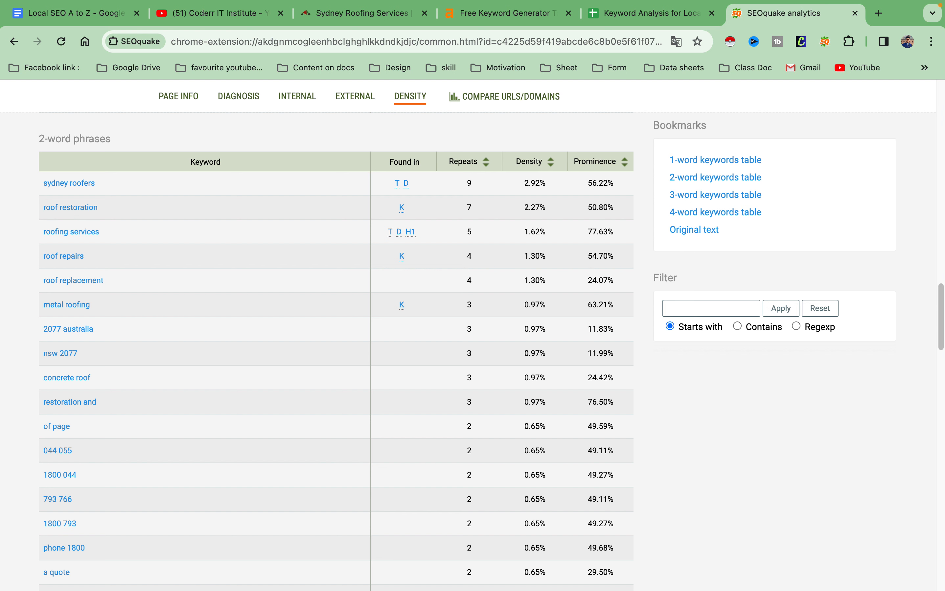
- Launch IPEVO Annotator and, with the red pen, tick and circle the 2-word phrases from "sydney roofers" to "metal roofing"
mouse_move(353, 586)
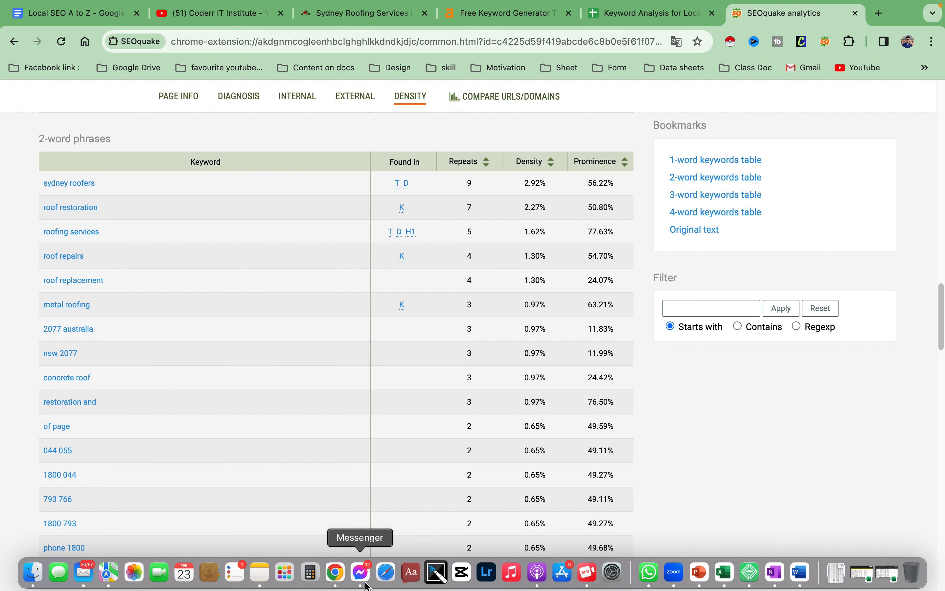
left_click(437, 573)
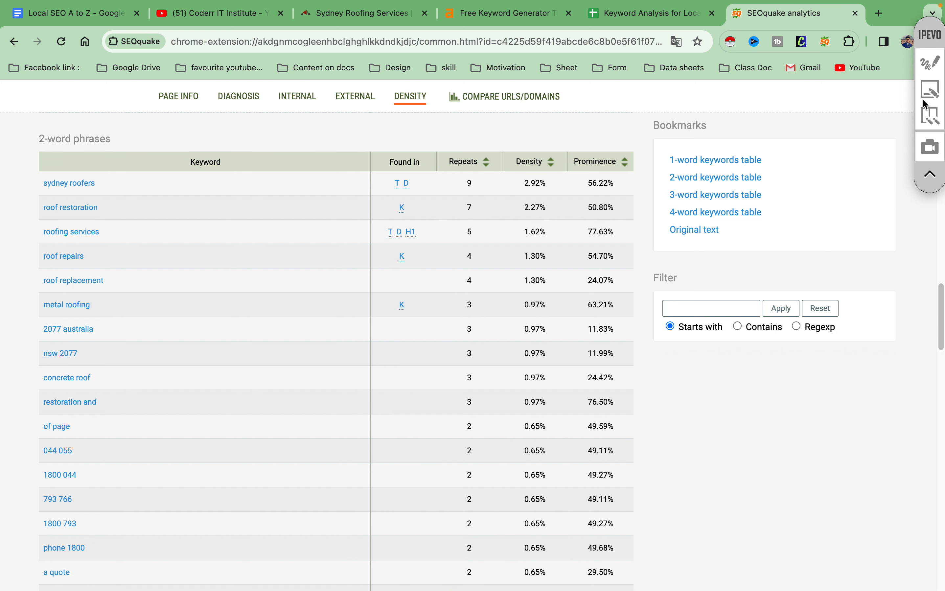
left_click(933, 63)
left_click(933, 88)
left_click_drag(24, 181, 57, 166)
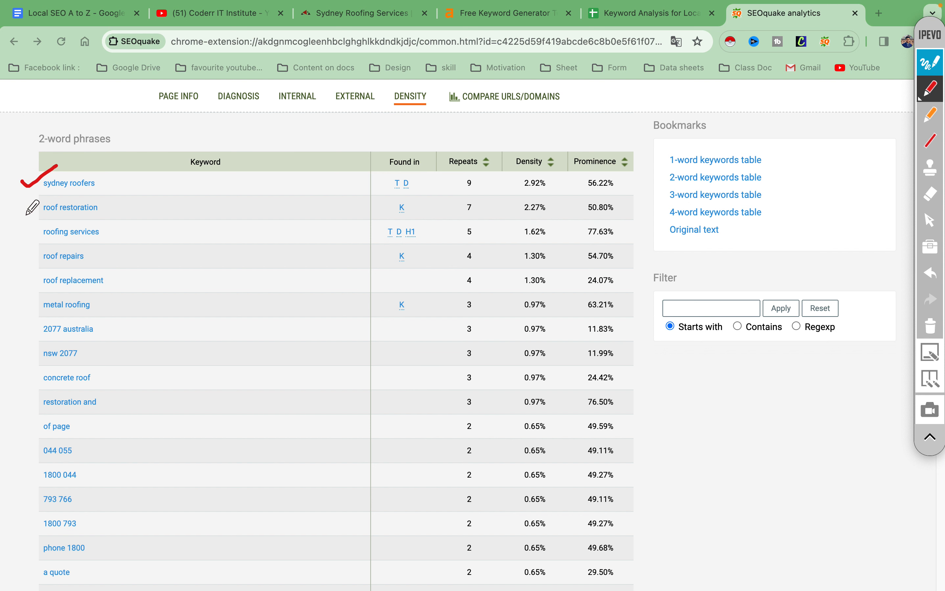
mouse_move(16, 208)
left_mouse_down()
mouse_move(24, 216)
mouse_move(51, 193)
left_mouse_up()
mouse_move(13, 234)
left_mouse_down()
mouse_move(39, 227)
mouse_move(25, 267)
mouse_move(60, 248)
left_mouse_up()
mouse_move(25, 287)
left_mouse_down()
mouse_move(62, 273)
mouse_move(2, 254)
mouse_move(22, 163)
mouse_move(95, 160)
mouse_move(131, 196)
mouse_move(125, 301)
mouse_move(87, 315)
mouse_move(16, 305)
mouse_move(5, 211)
mouse_move(117, 174)
left_mouse_up()
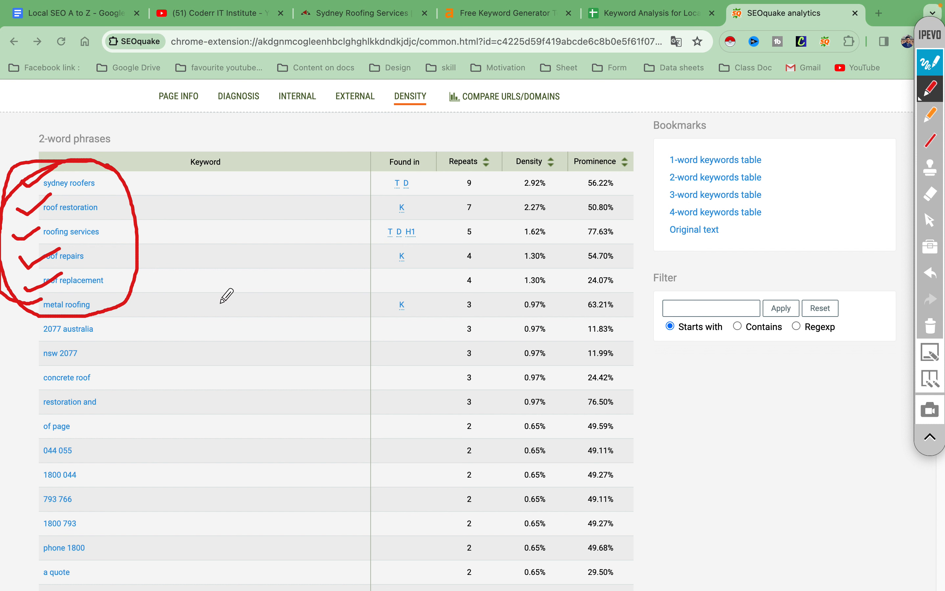
- Quit IPEVO Annotator to clear the red marks from the 2-word phrases table
left_click(932, 88)
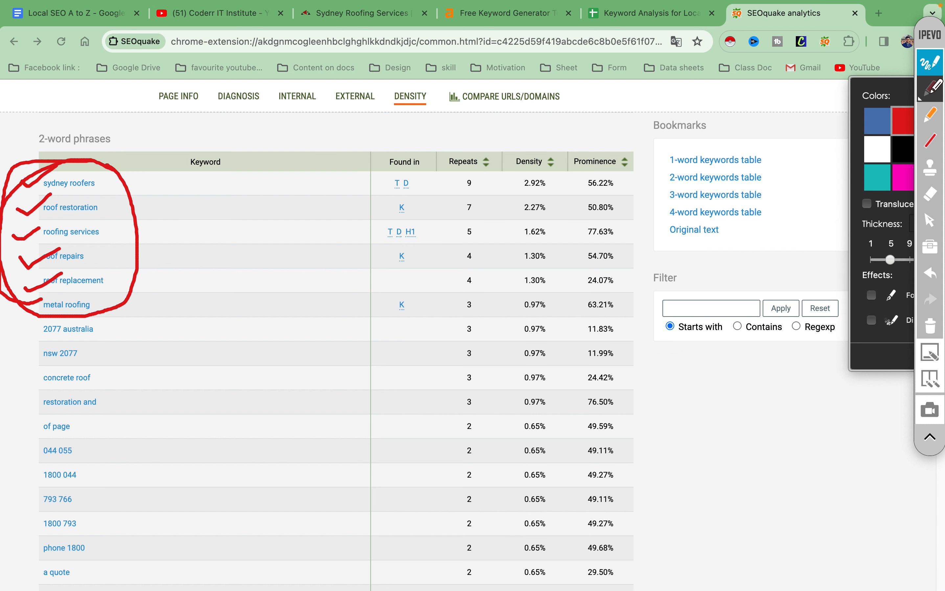
left_click(931, 88)
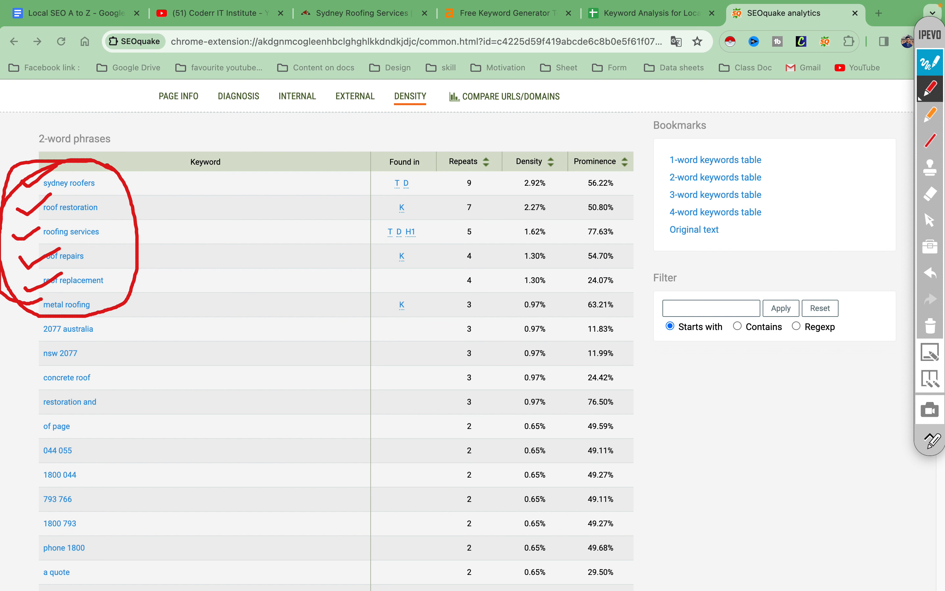
left_click(928, 448)
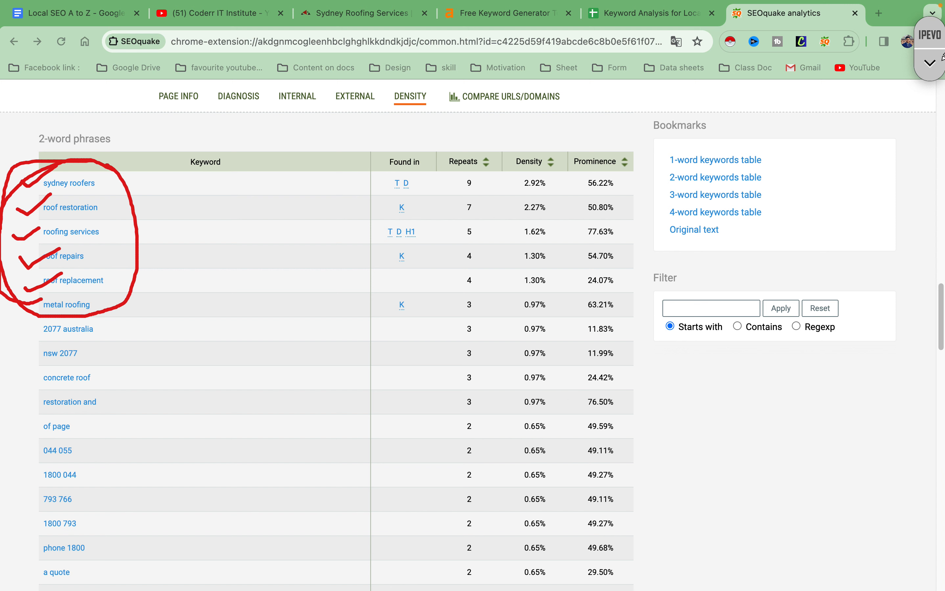
left_click(933, 63)
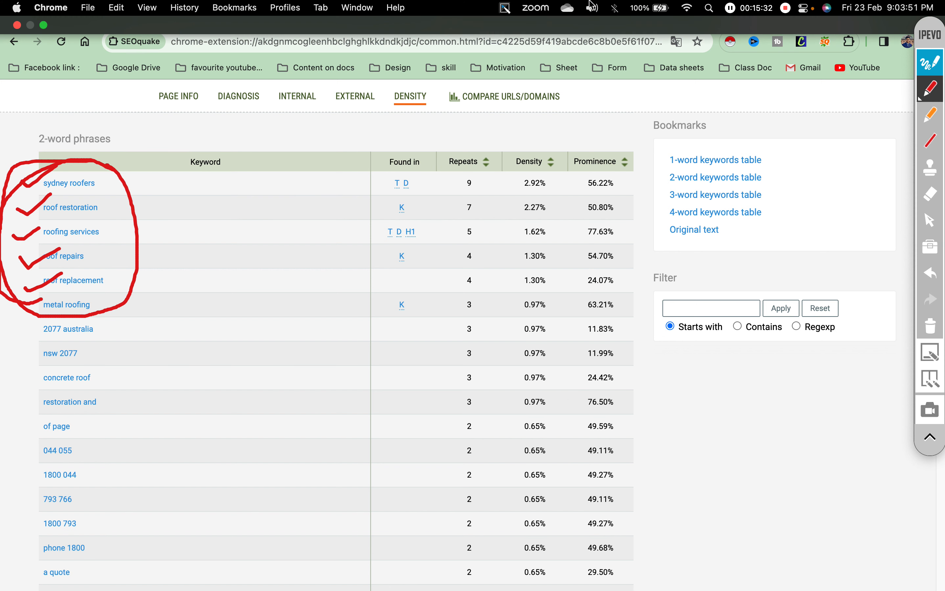
left_click(508, 10)
left_click(508, 160)
- Restart IPEVO Annotator and tick the 3-word phrases from "repairs roof restoration" to "roof cleaning and" in red
scroll(258, 363, "down", 1)
scroll(257, 362, "down", 20)
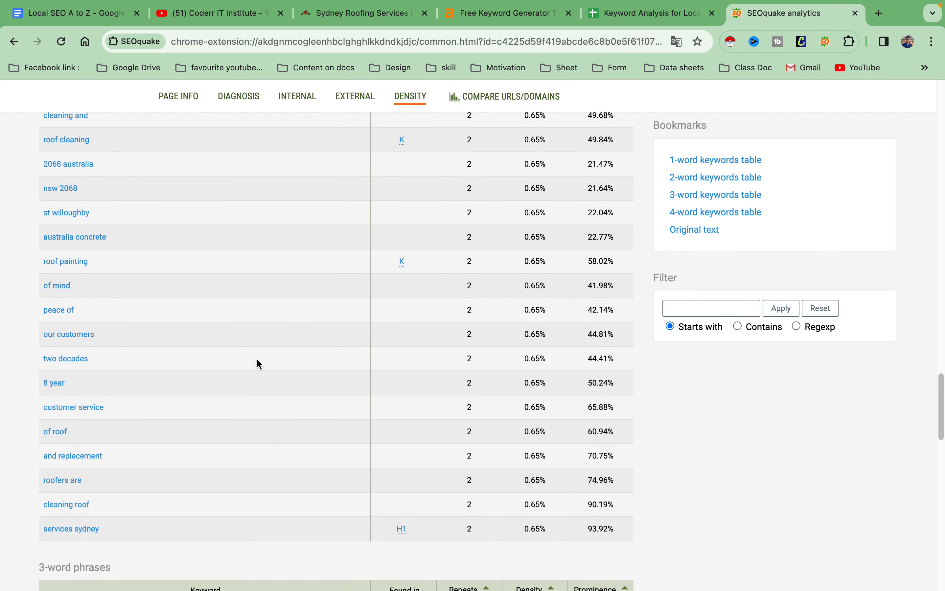
scroll(234, 344, "down", 2)
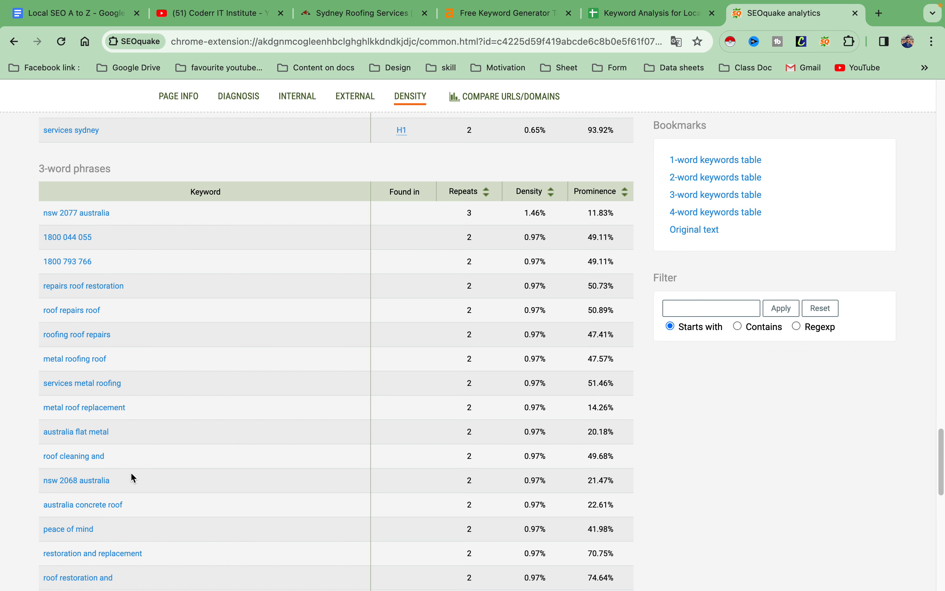
scroll(131, 473, "down", 3)
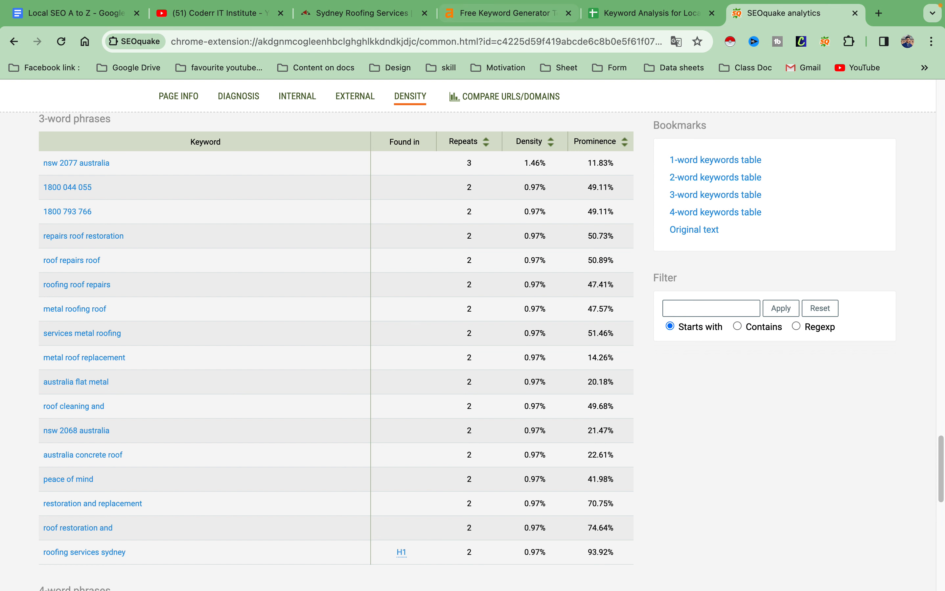
mouse_move(436, 573)
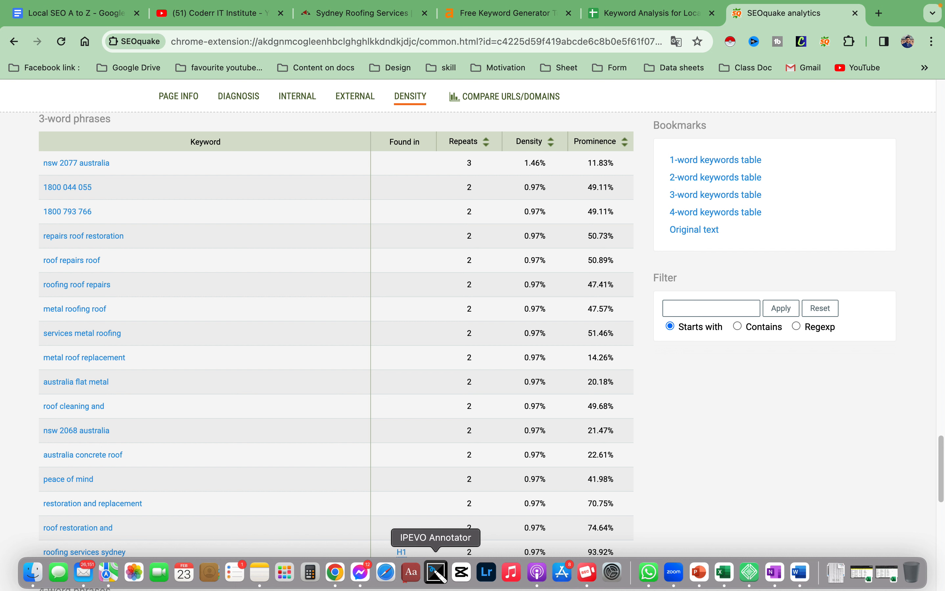
left_click(433, 577)
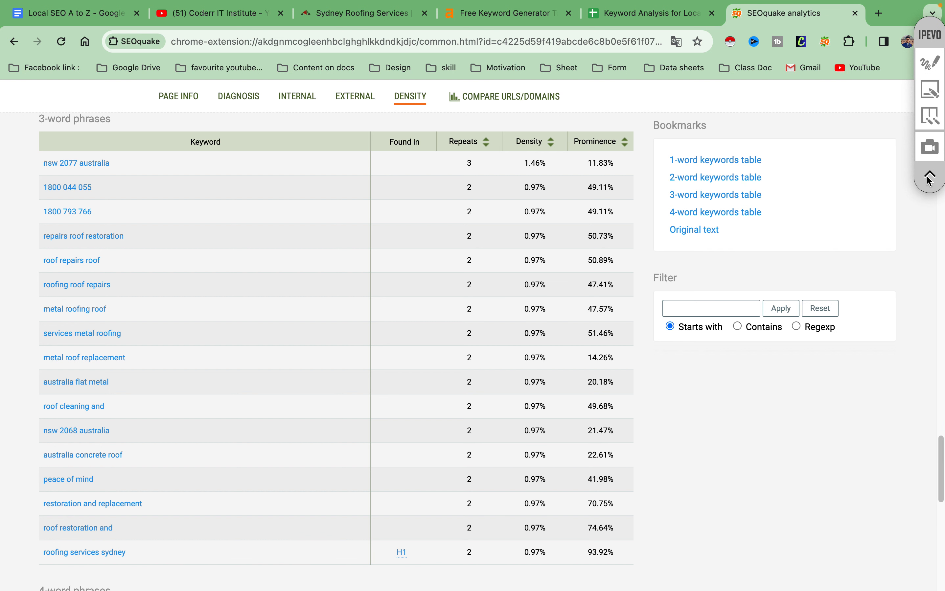
left_click(937, 63)
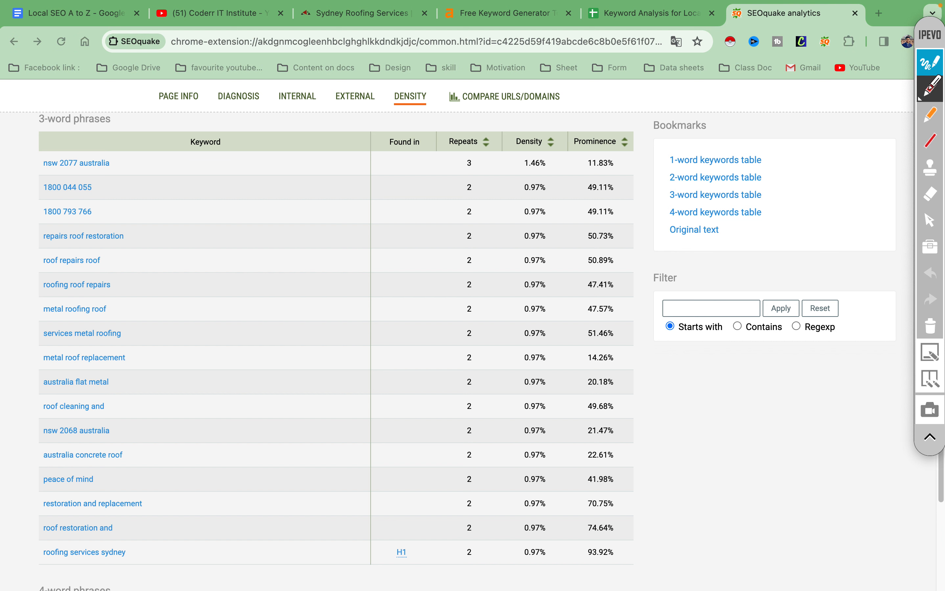
left_click(931, 89)
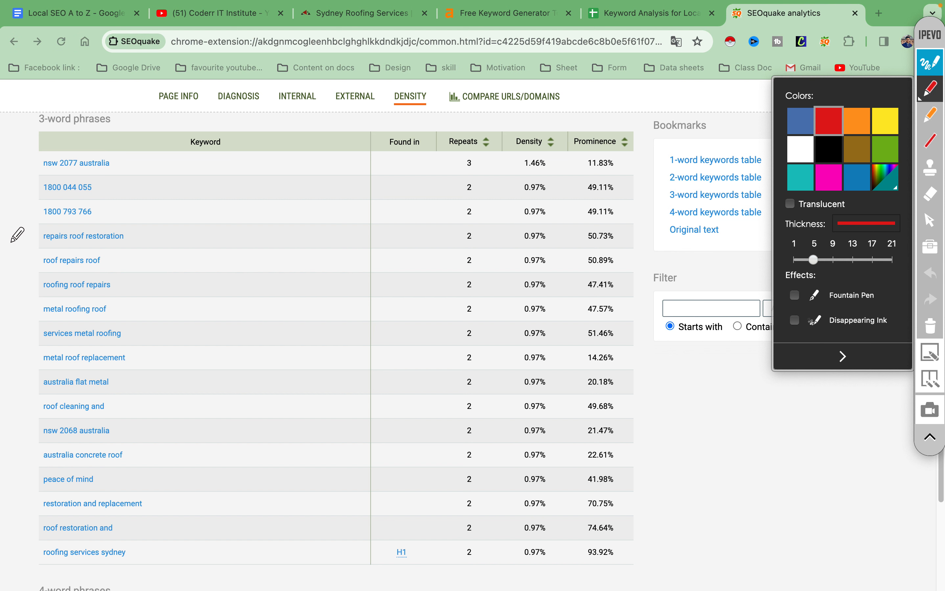
left_click_drag(21, 248, 60, 221)
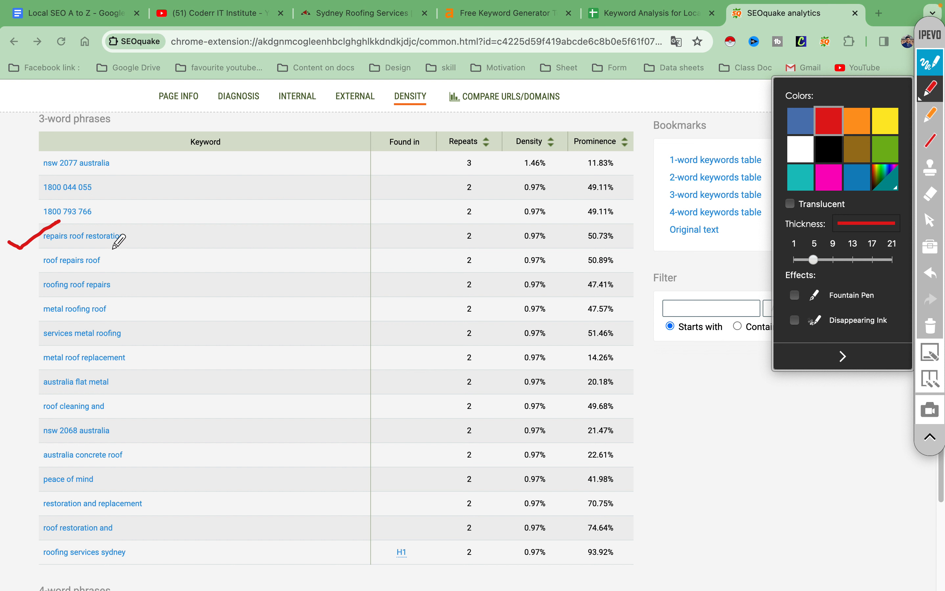
mouse_move(4, 266)
left_mouse_down()
mouse_move(17, 275)
mouse_move(66, 252)
left_mouse_up()
left_click_drag(13, 288, 63, 276)
left_click(16, 309)
left_click_drag(15, 308, 63, 288)
left_click_drag(14, 331, 71, 316)
left_click(16, 358)
left_click_drag(16, 359, 96, 329)
left_click(12, 388)
left_click_drag(12, 388, 77, 371)
mouse_move(2, 417)
left_mouse_down()
mouse_move(19, 421)
mouse_move(50, 400)
left_mouse_up()
- Circle the ticked block of 3-word phrases in red and draw two large check marks inside it
mouse_move(11, 219)
left_mouse_down()
mouse_move(508, 196)
mouse_move(634, 219)
mouse_move(655, 392)
mouse_move(537, 453)
mouse_move(129, 459)
mouse_move(6, 423)
mouse_move(13, 220)
left_mouse_up()
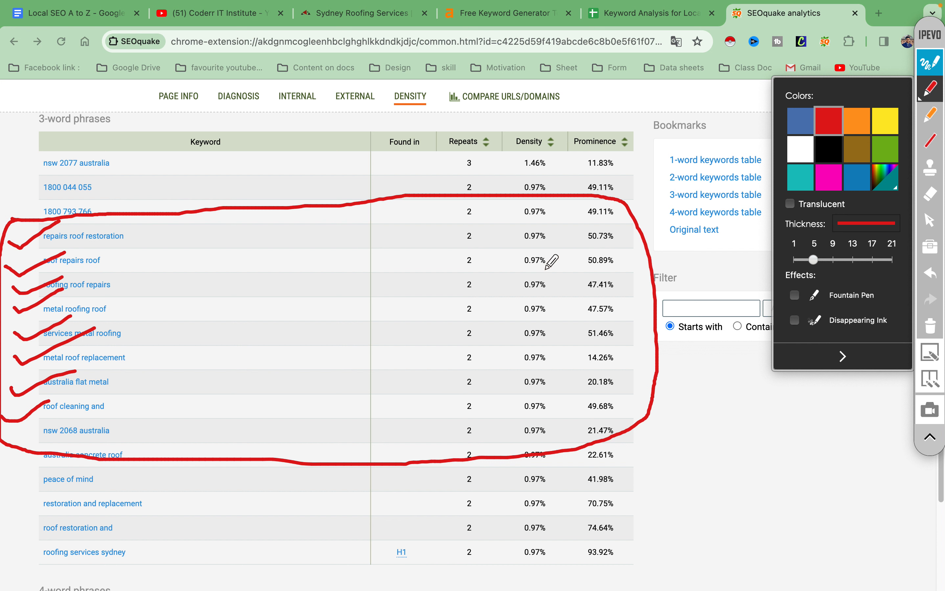
mouse_move(272, 301)
left_mouse_down()
mouse_move(303, 329)
mouse_move(436, 180)
left_mouse_up()
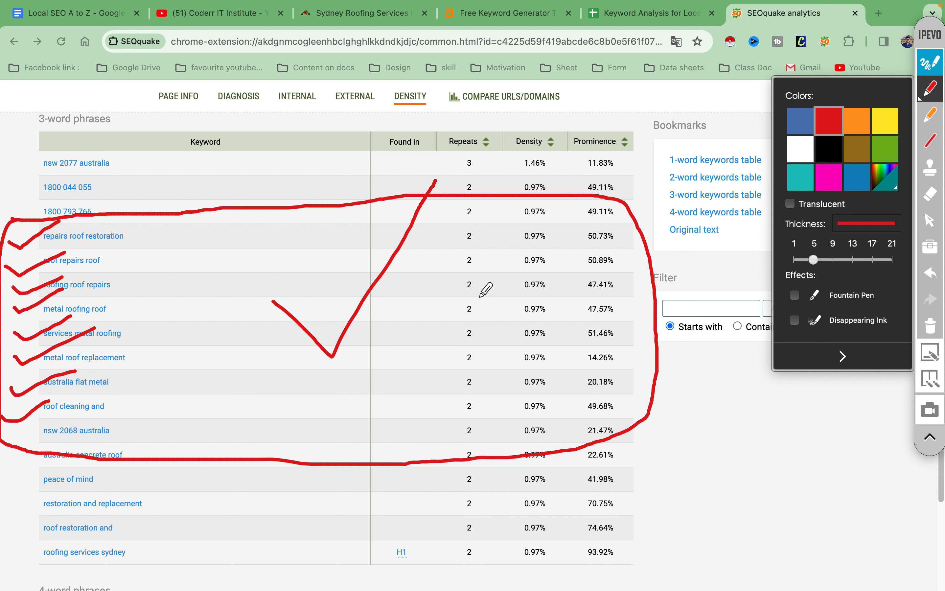
mouse_move(300, 233)
left_mouse_down()
mouse_move(334, 260)
mouse_move(424, 169)
left_mouse_up()
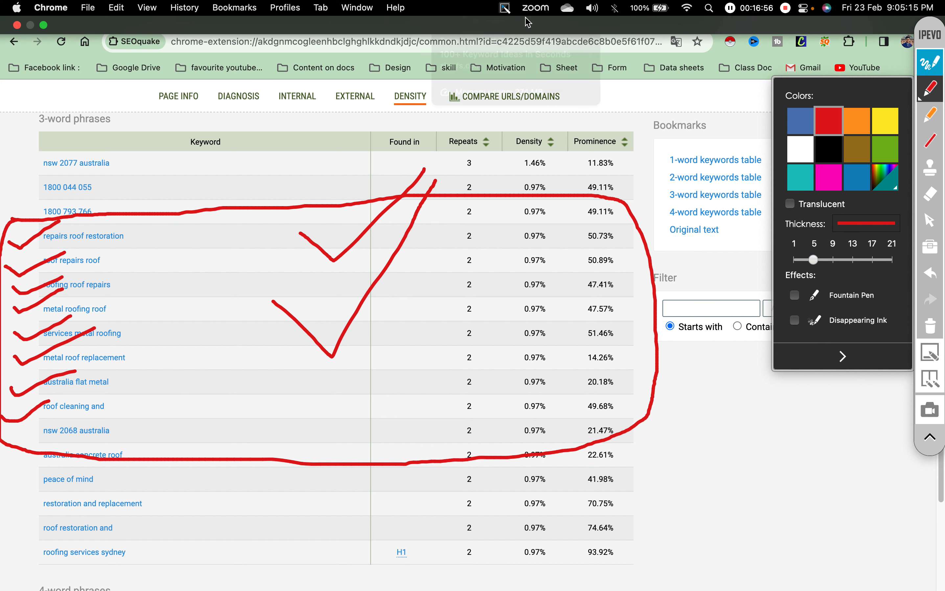
- Quit IPEVO Annotator to remove the drawings from the 3-word phrases table
left_click(505, 8)
left_click(535, 177)
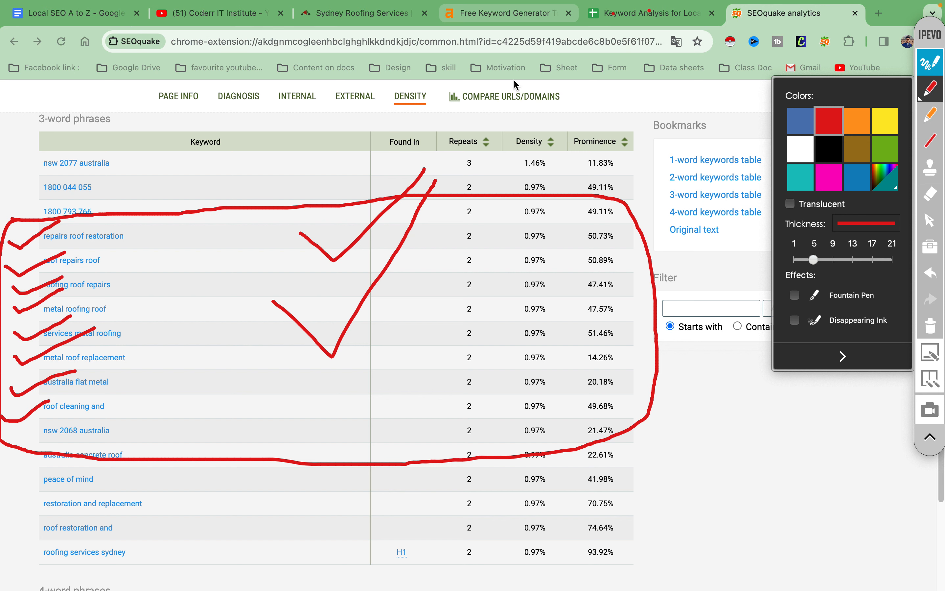
left_click(504, 8)
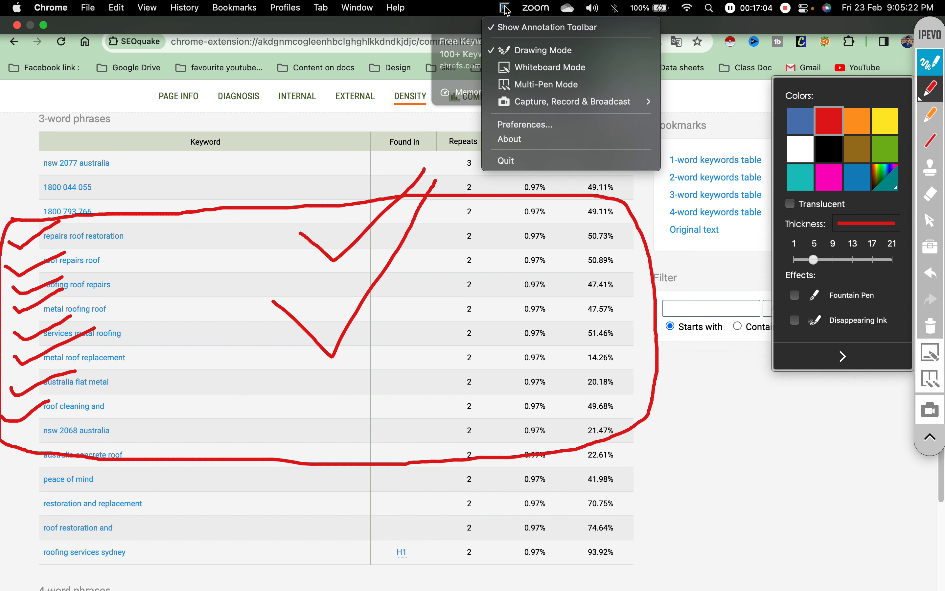
left_click(522, 167)
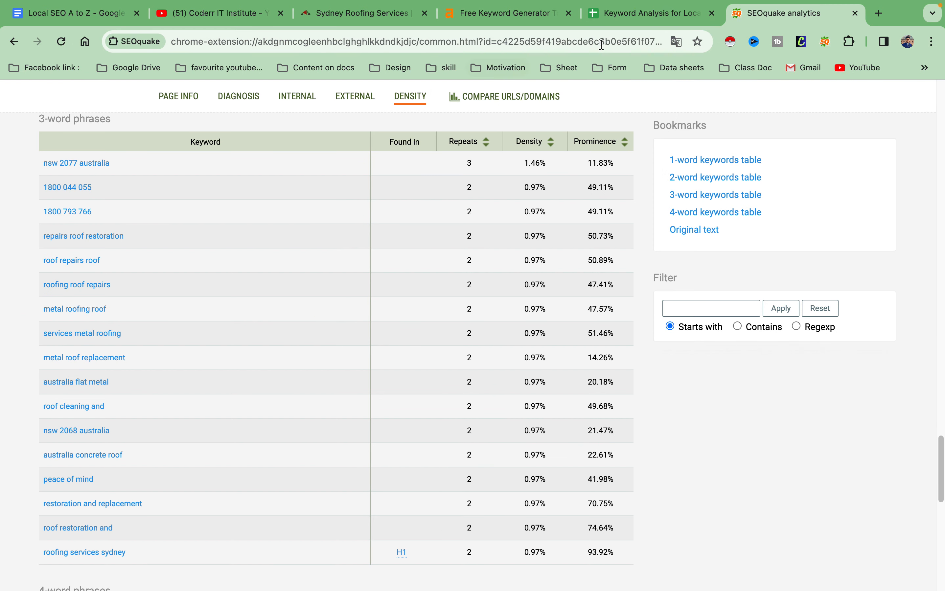
- Switch to the Keyword Analysis spreadsheet and review the keyword table and the empty rows A18:A26 beneath it
left_click(645, 14)
left_click_drag(99, 425, 95, 545)
scroll(139, 504, "down", 1)
scroll(133, 492, "up", 1)
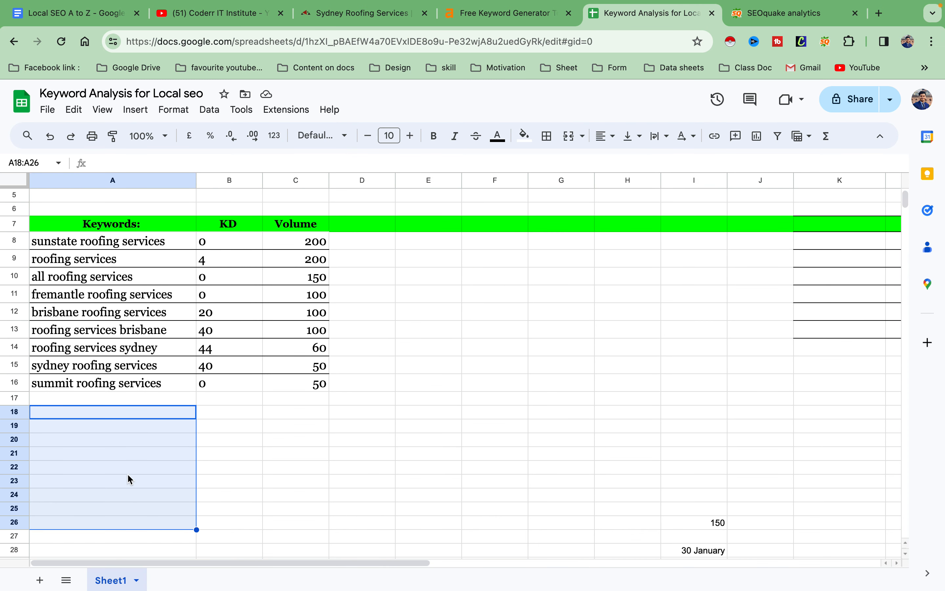
left_click(131, 468)
scroll(234, 521, "up", 3)
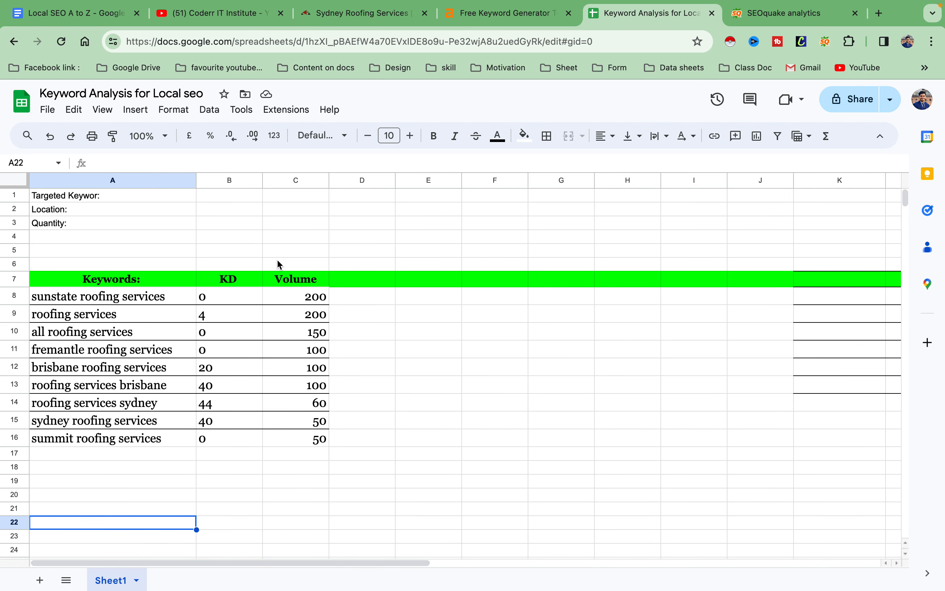
- Switch to the Ahrefs Free Keyword Generator page and look over its "Roofing Services" search for Australia
left_click(485, 21)
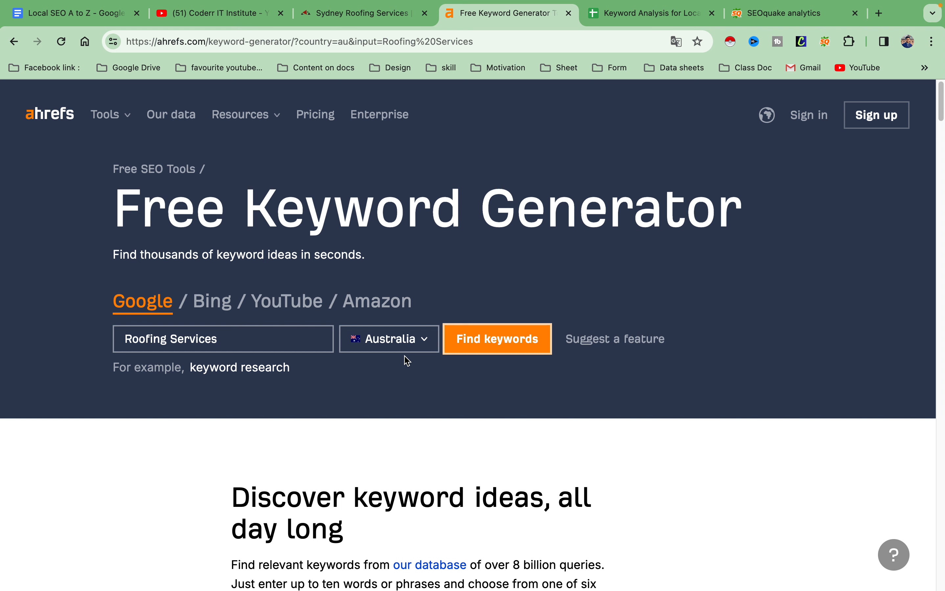
scroll(464, 413, "down", 3)
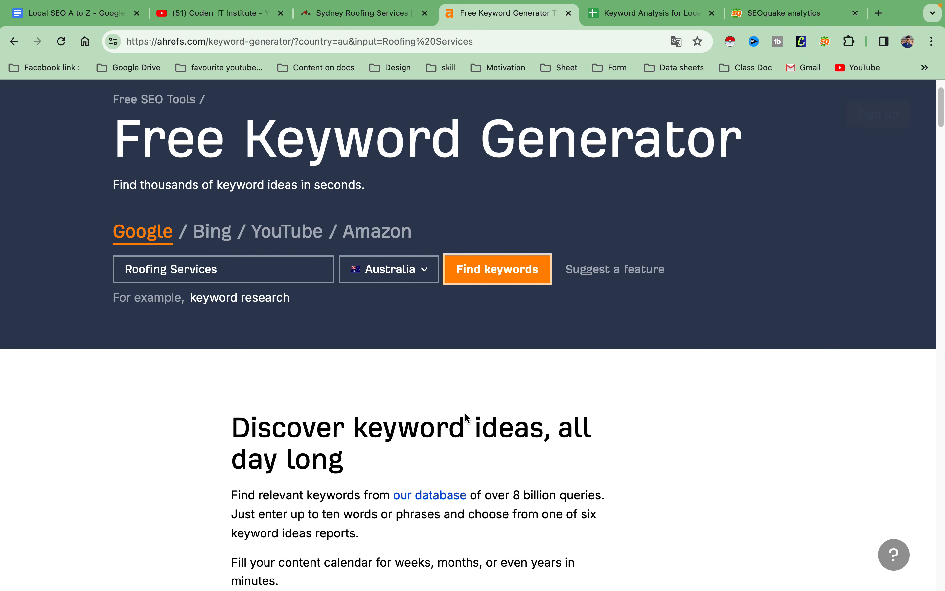
scroll(465, 416, "up", 3)
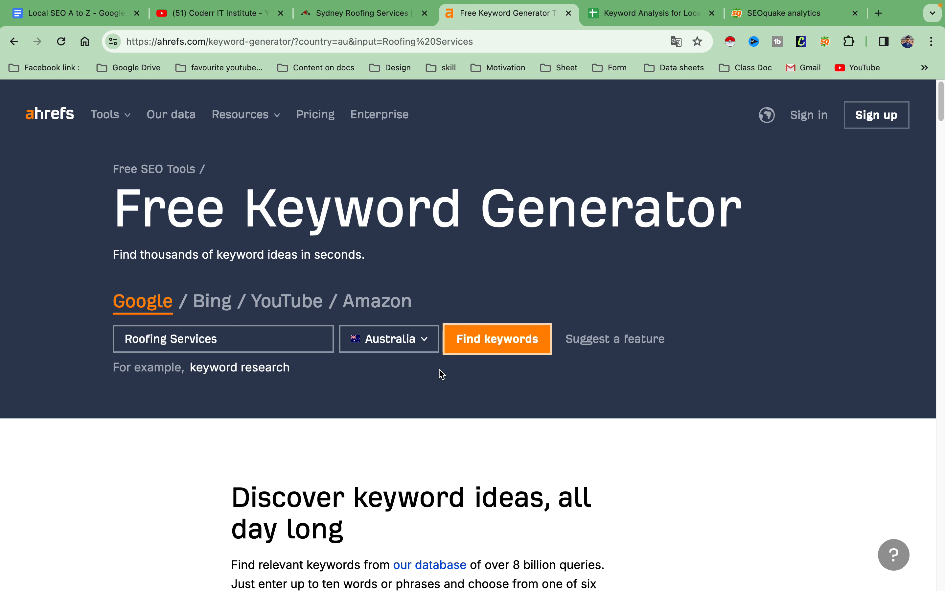
scroll(441, 366, "down", 10)
scroll(457, 370, "up", 8)
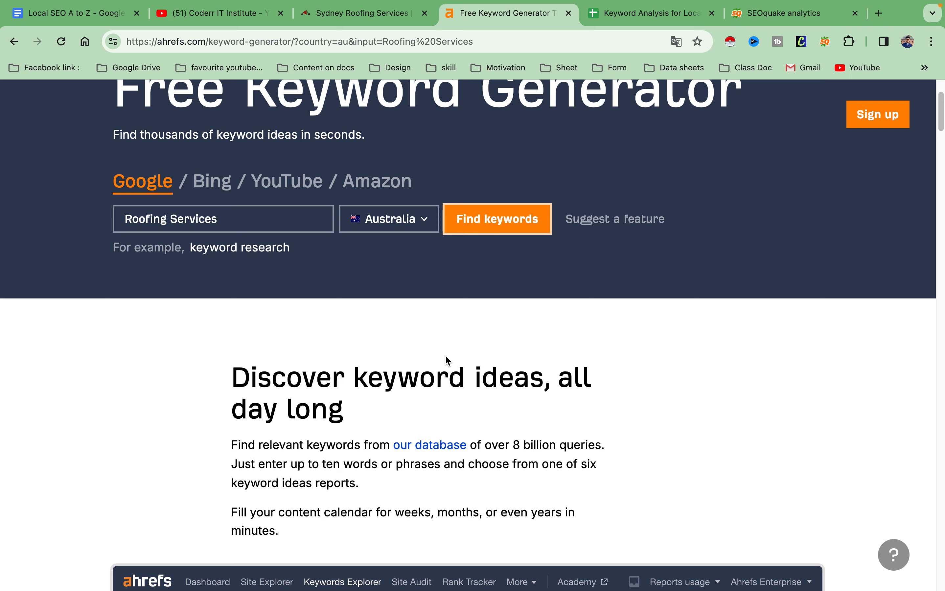
scroll(485, 312, "up", 3)
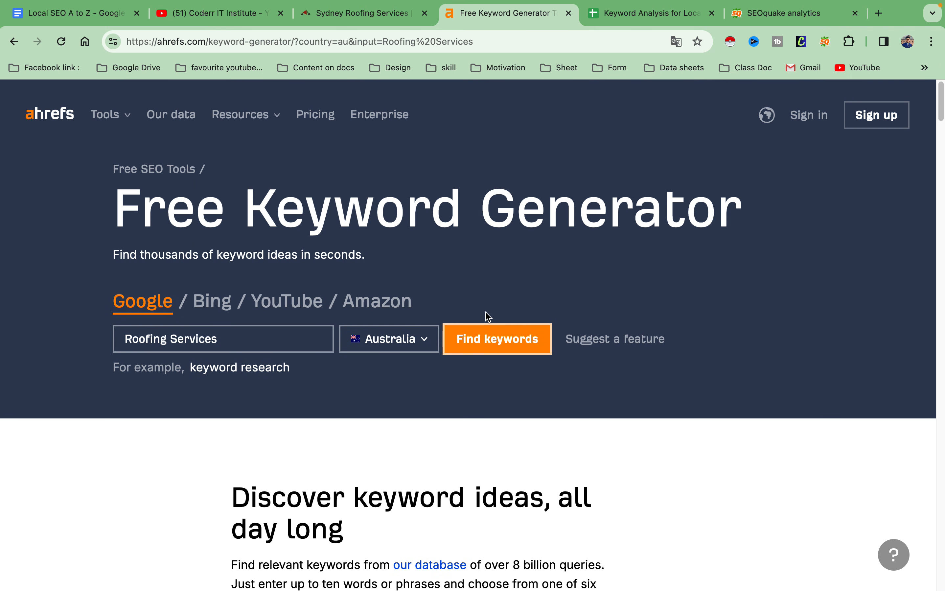